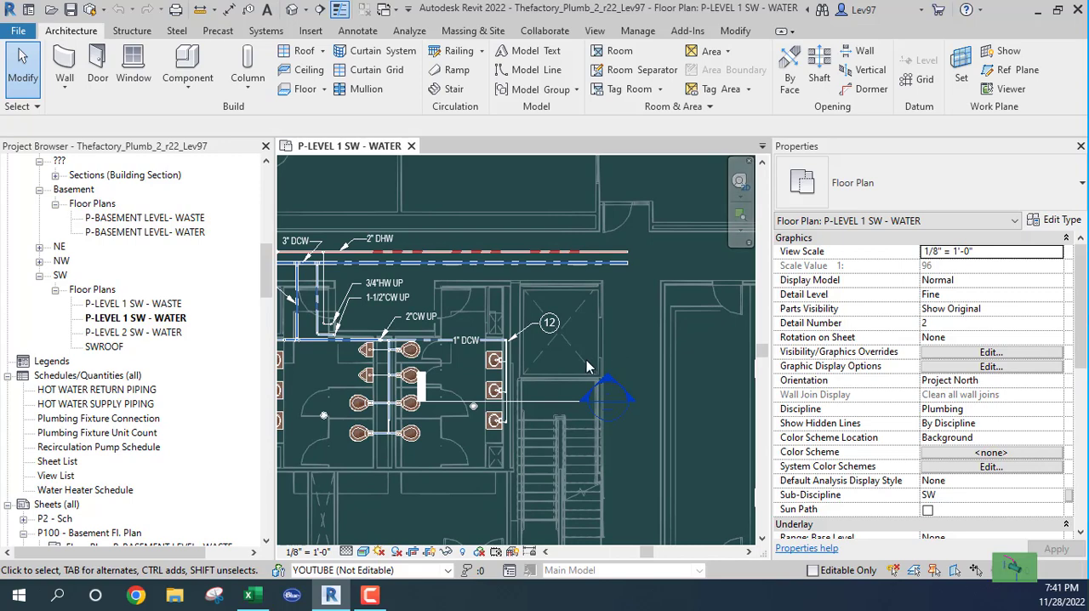
scroll(576, 333, up, 2)
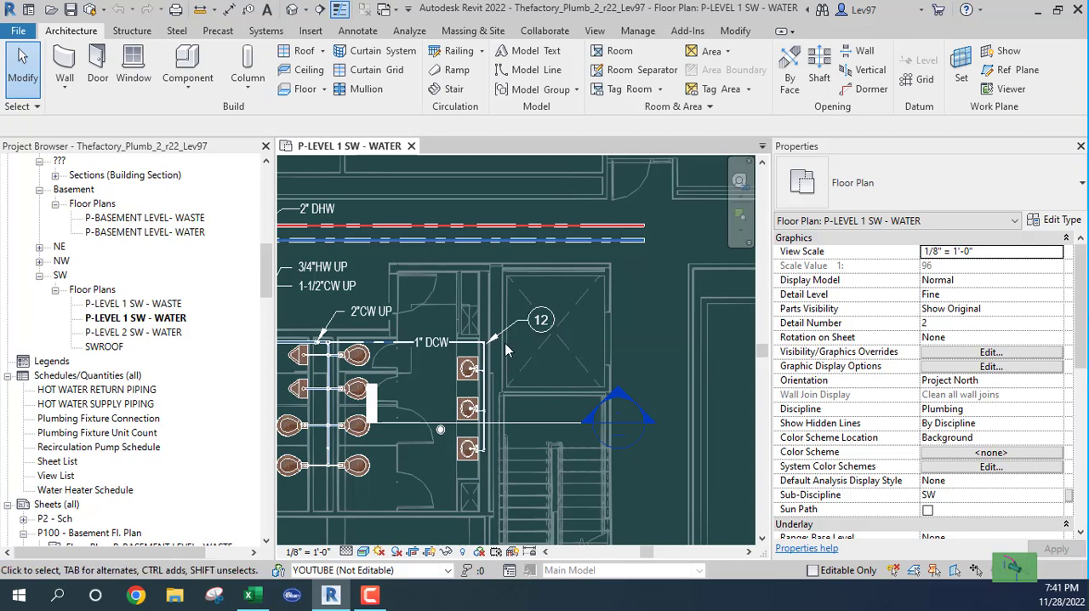
scroll(536, 336, down, 5)
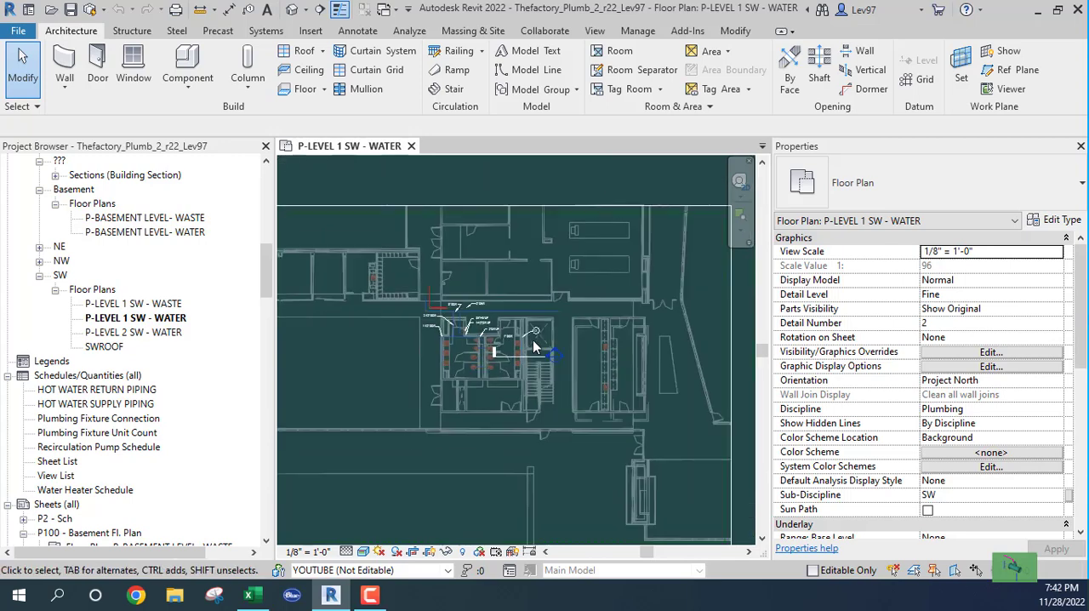
scroll(528, 357, down, 1)
middle_drag(530, 358, 572, 323)
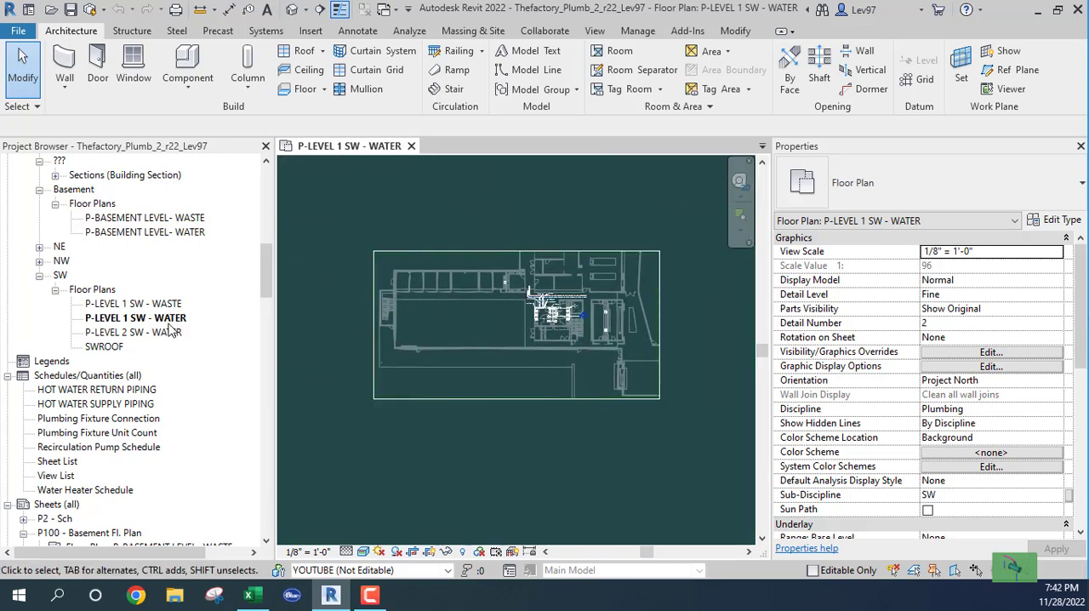
- Open sheet P101 - SW LEVEL 1 and examine the waste and water floor plans placed on it
drag(269, 292, 268, 337)
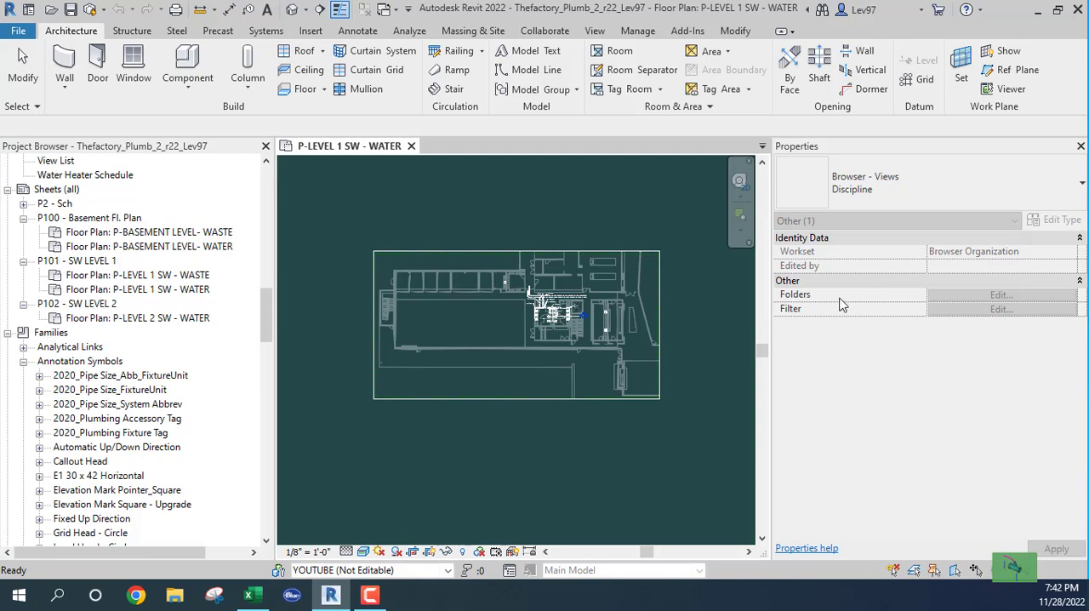
double_click(85, 261)
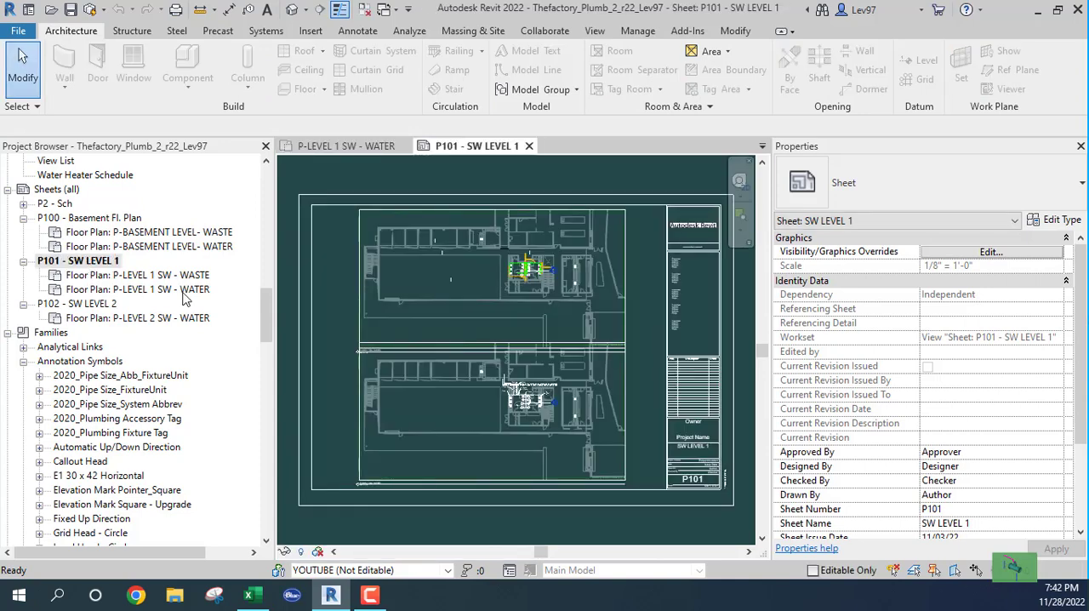
scroll(544, 420, up, 5)
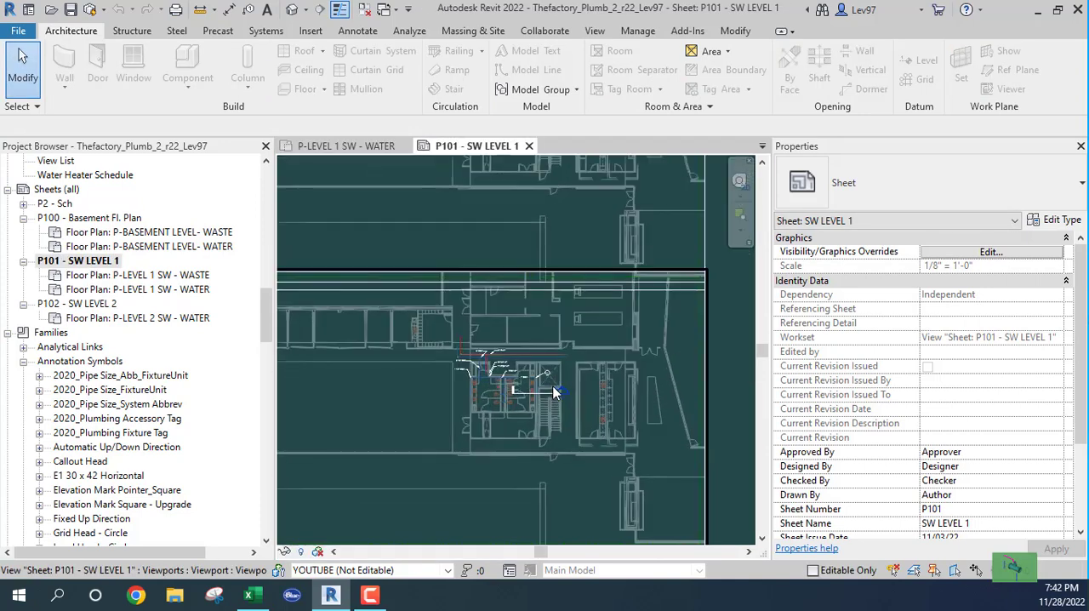
scroll(551, 387, up, 3)
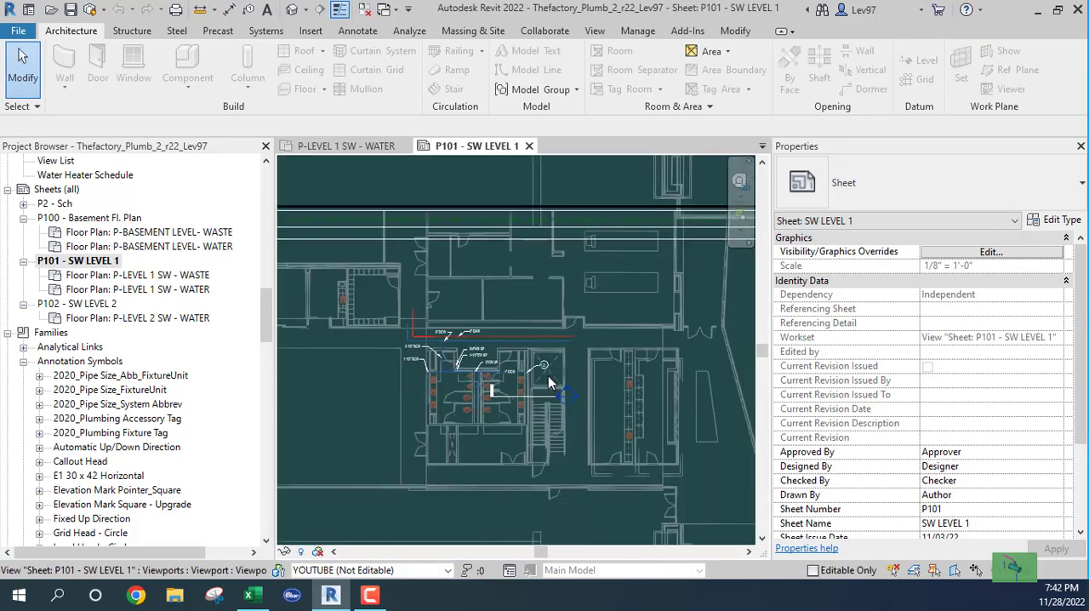
scroll(548, 376, down, 3)
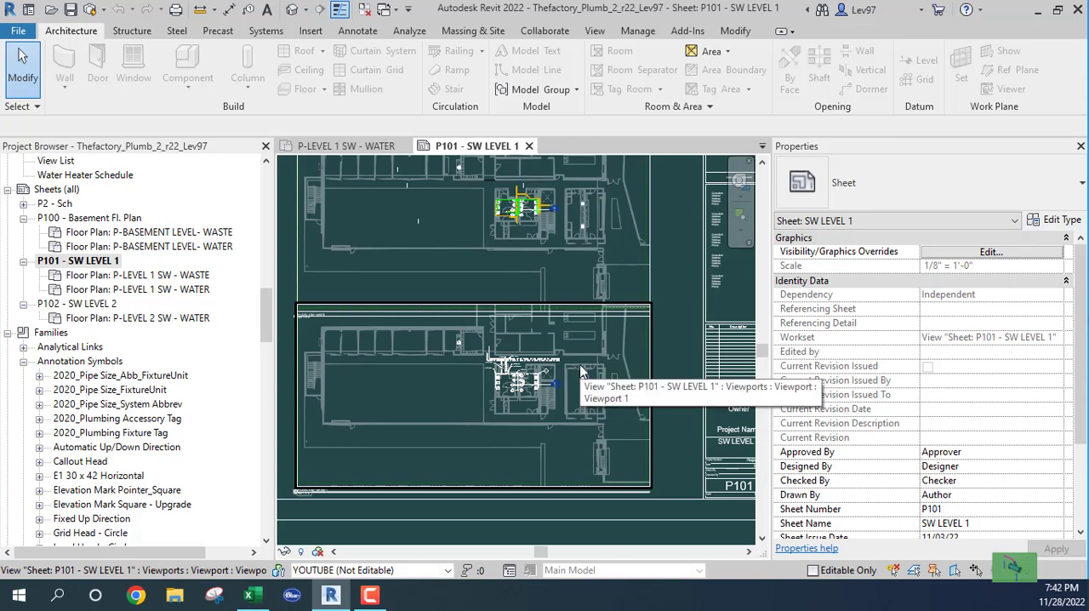
middle_drag(705, 255, 635, 311)
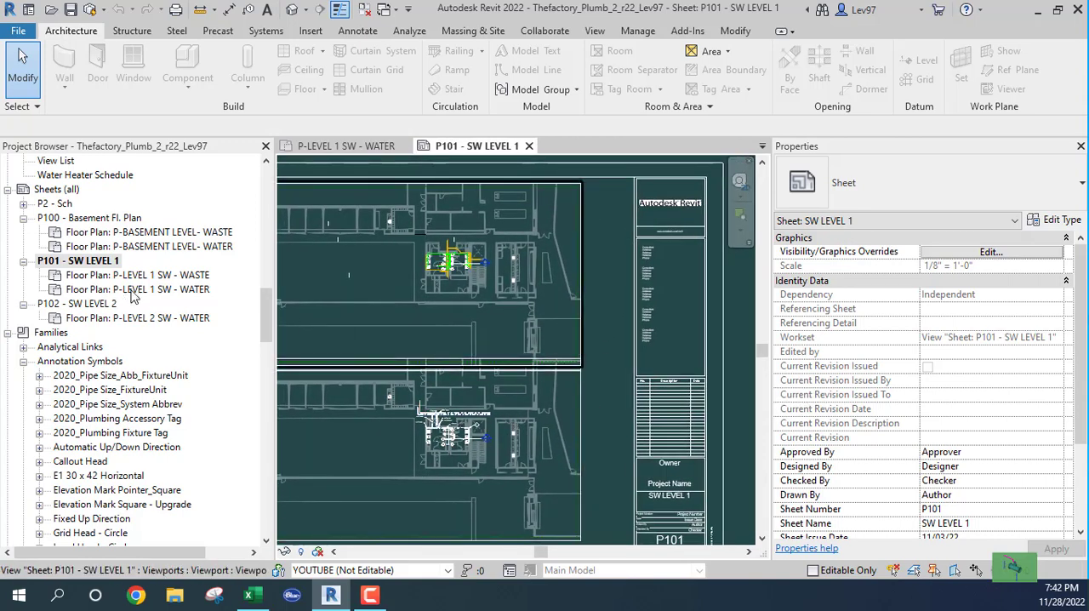
middle_drag(451, 347, 507, 328)
scroll(505, 330, down, 1)
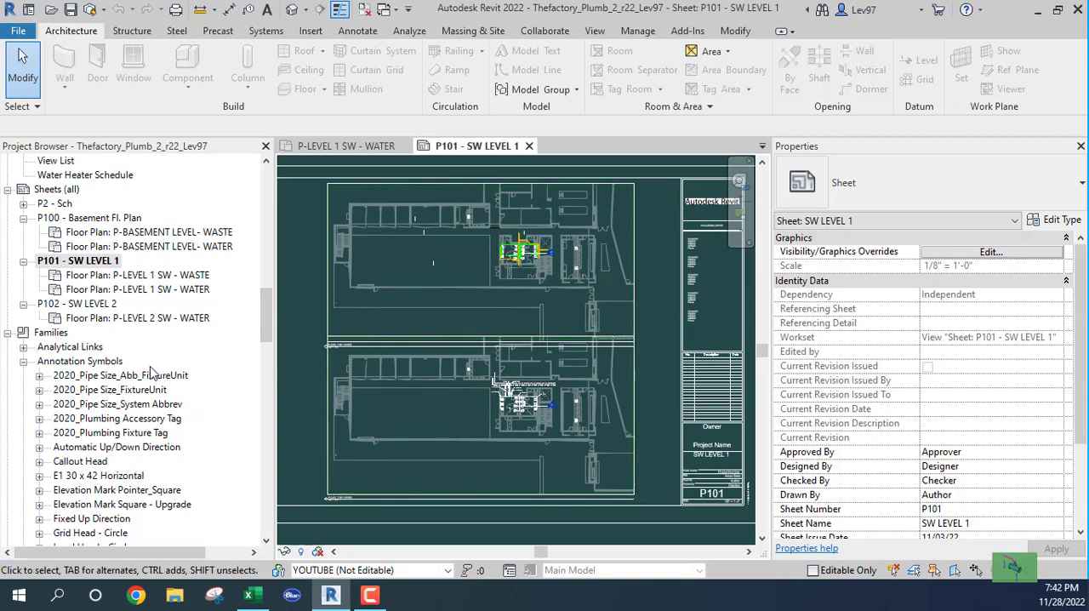
- Return to the P-LEVEL 1 SW - WATER plan and open the family of the note 12 annotation for editing
click(355, 152)
scroll(497, 310, down, 3)
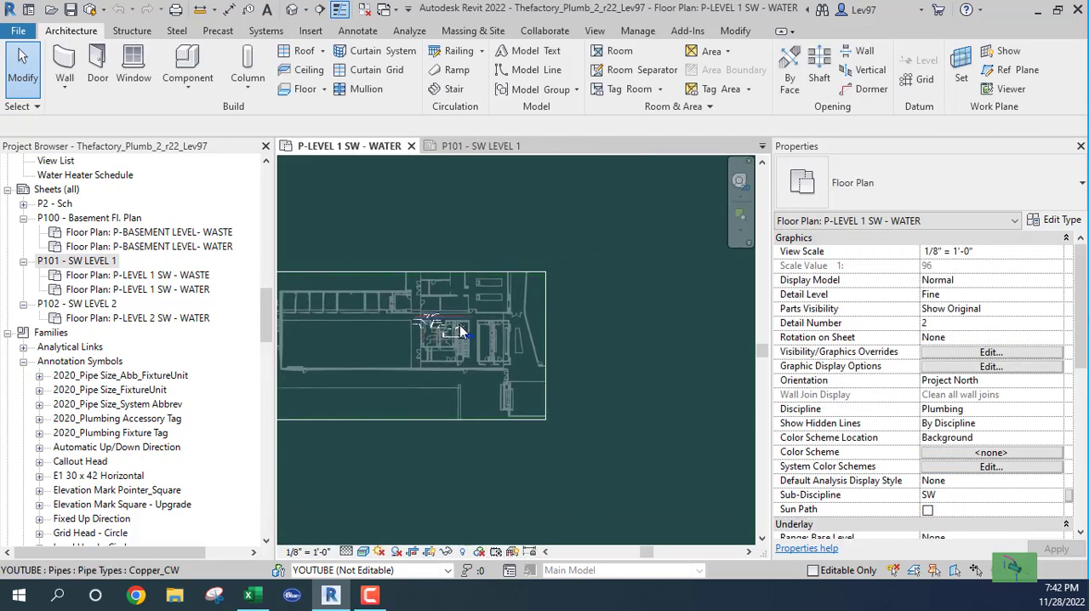
scroll(459, 330, up, 5)
middle_drag(525, 374, 587, 407)
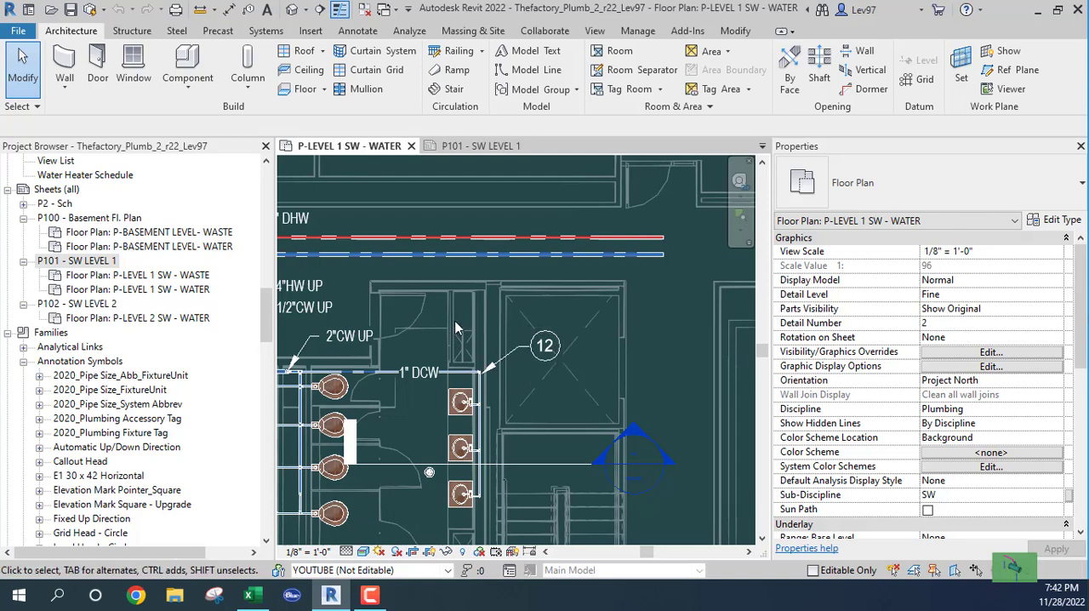
click(521, 370)
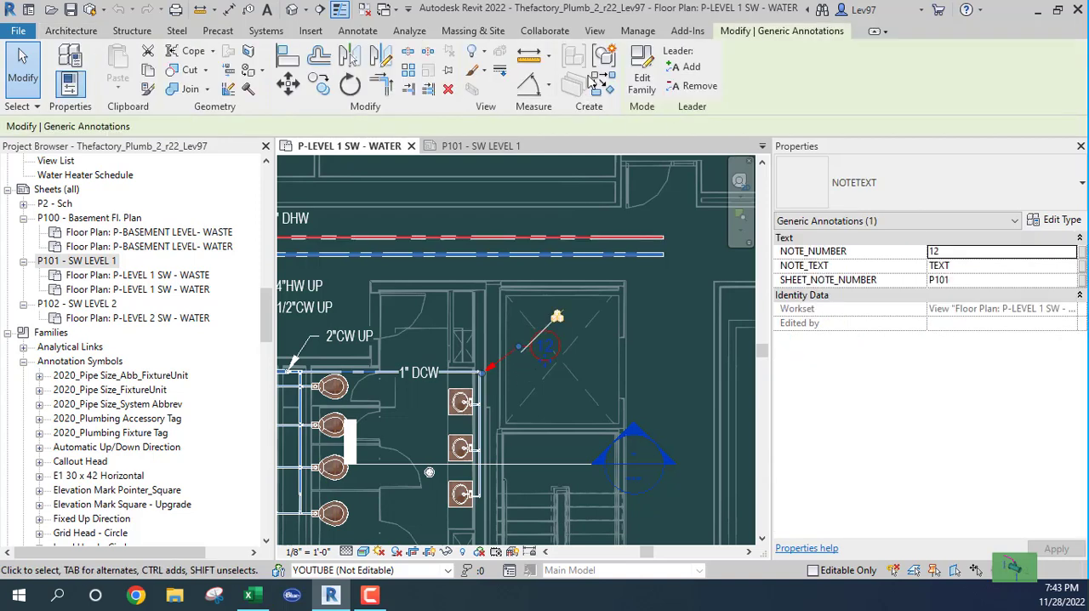
click(640, 91)
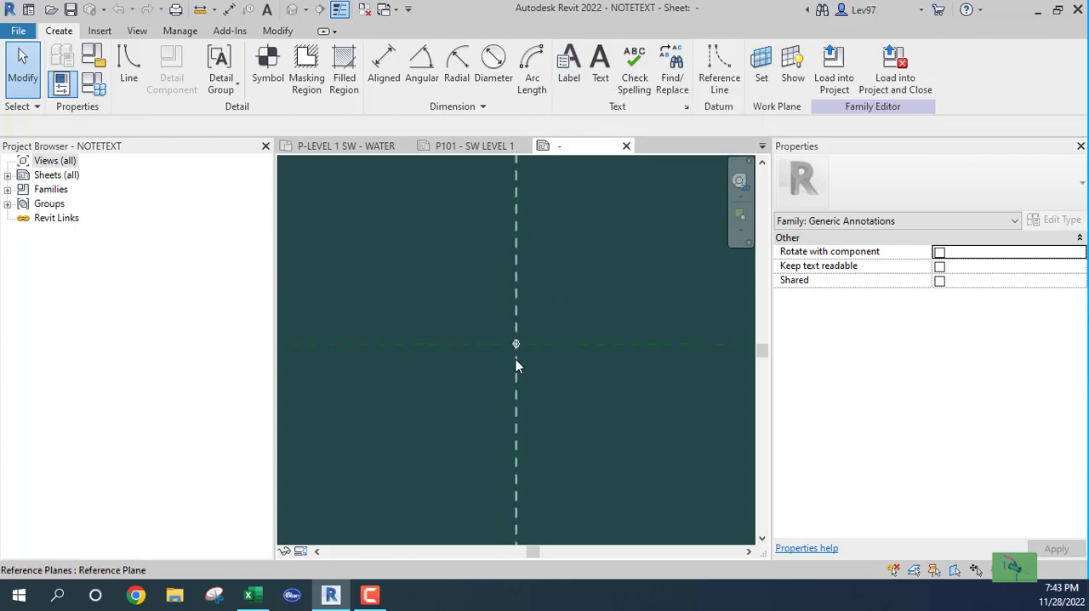
- Inspect the circle of the NOTETEXT symbol and the Label tool used to add its text
scroll(536, 349, up, 3)
click(517, 333)
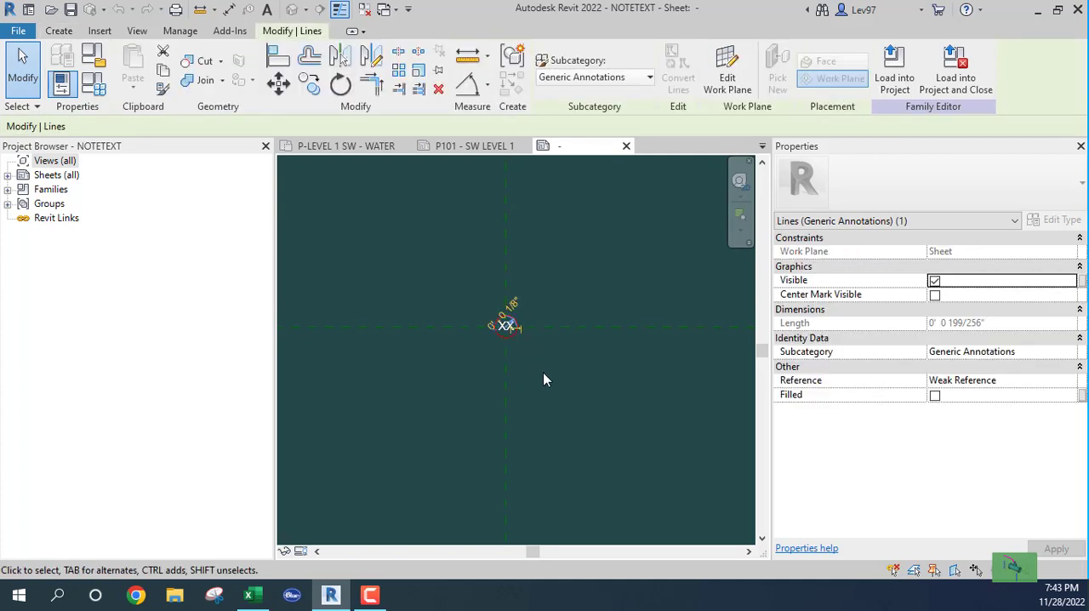
click(561, 238)
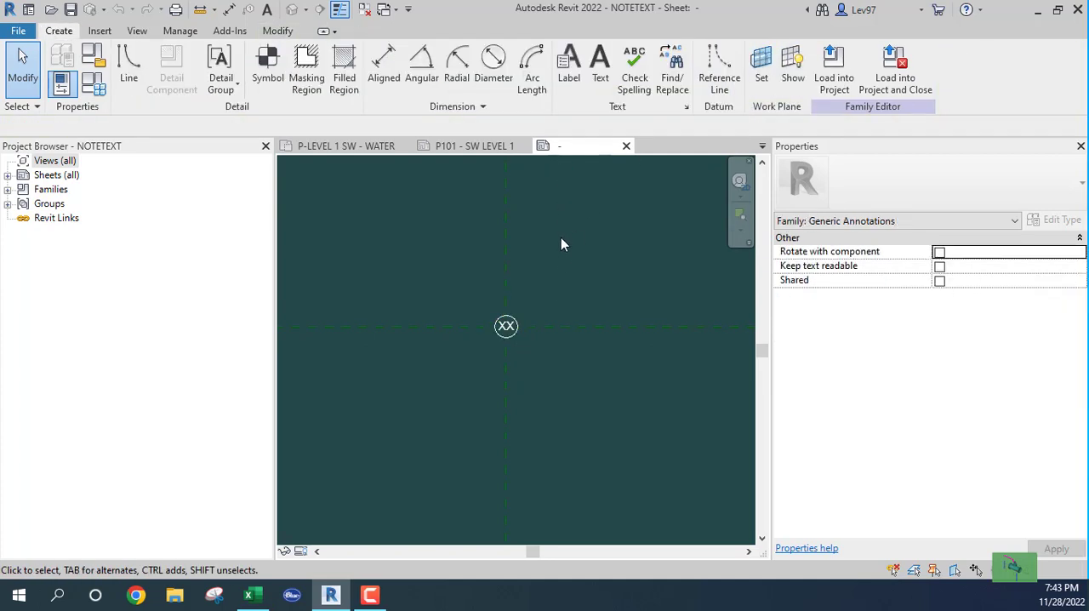
click(570, 66)
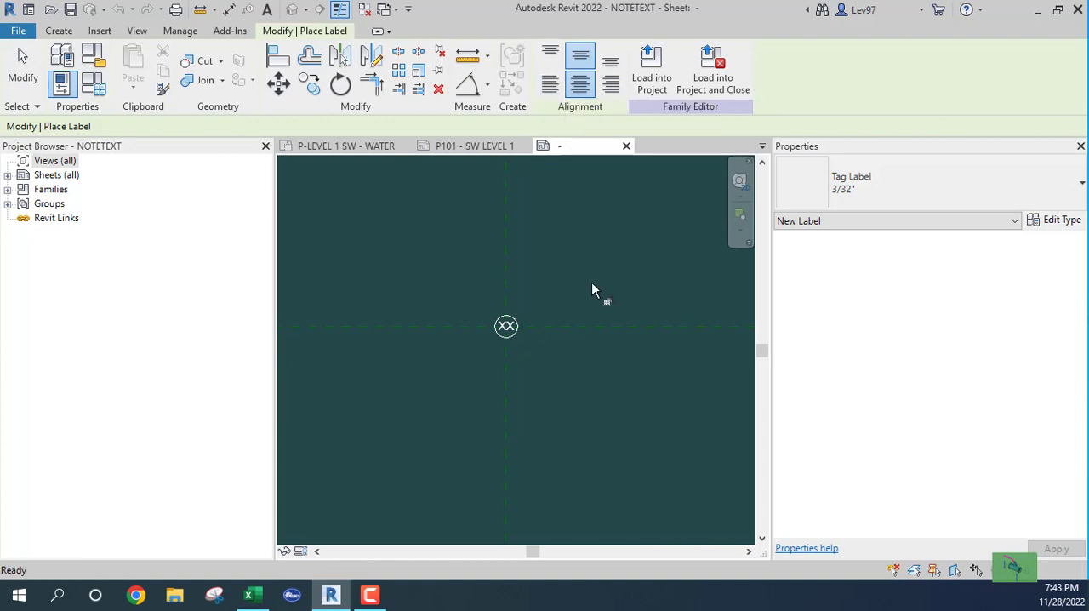
key(Escape)
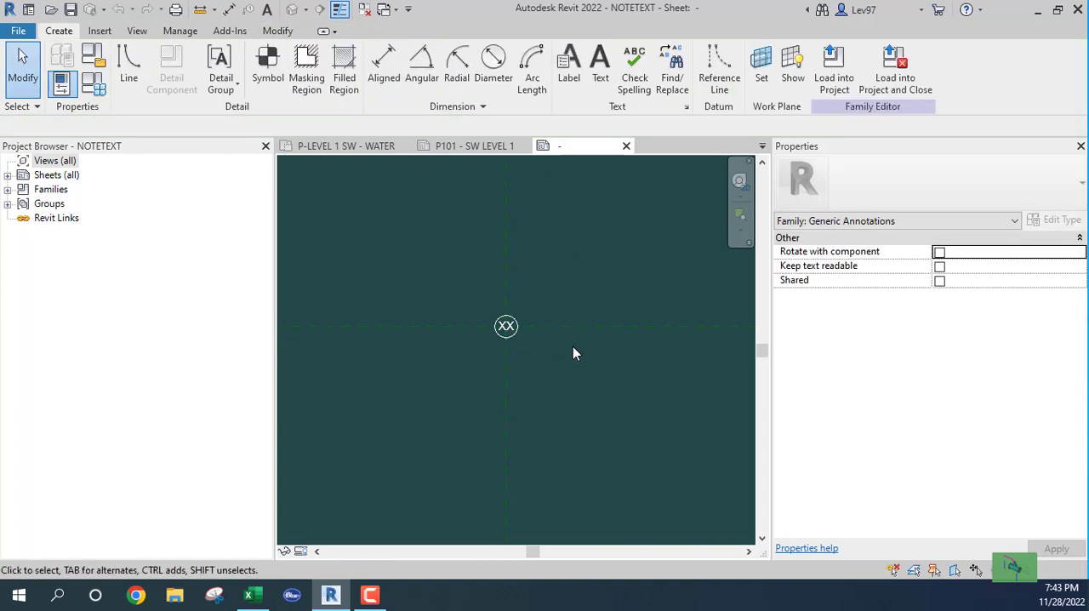
- Review the parameters of the XX label without changing them, and close the NOTETEXT family without saving
click(505, 328)
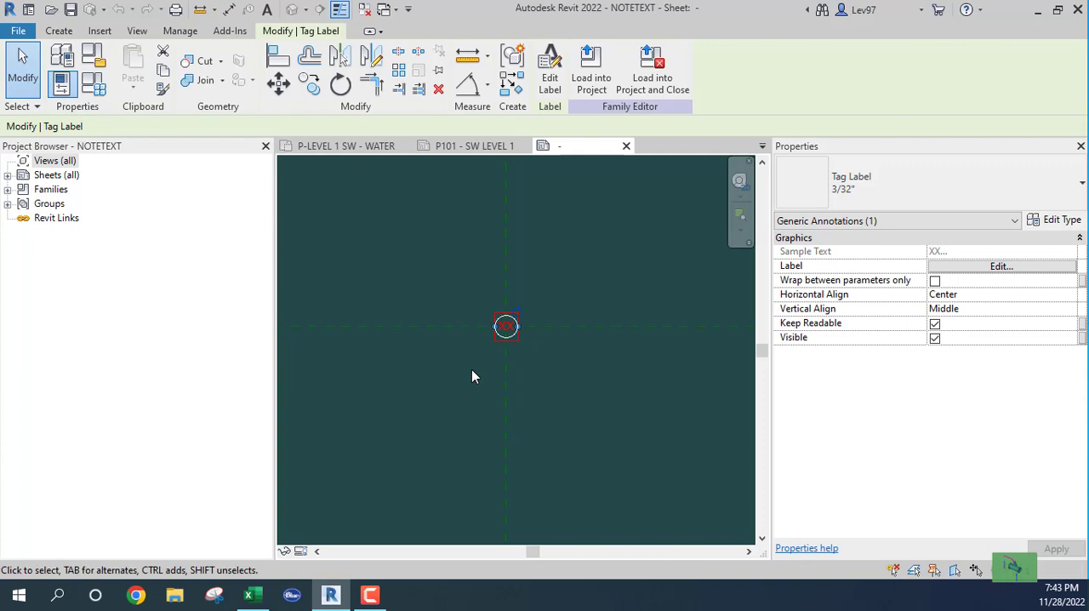
click(550, 79)
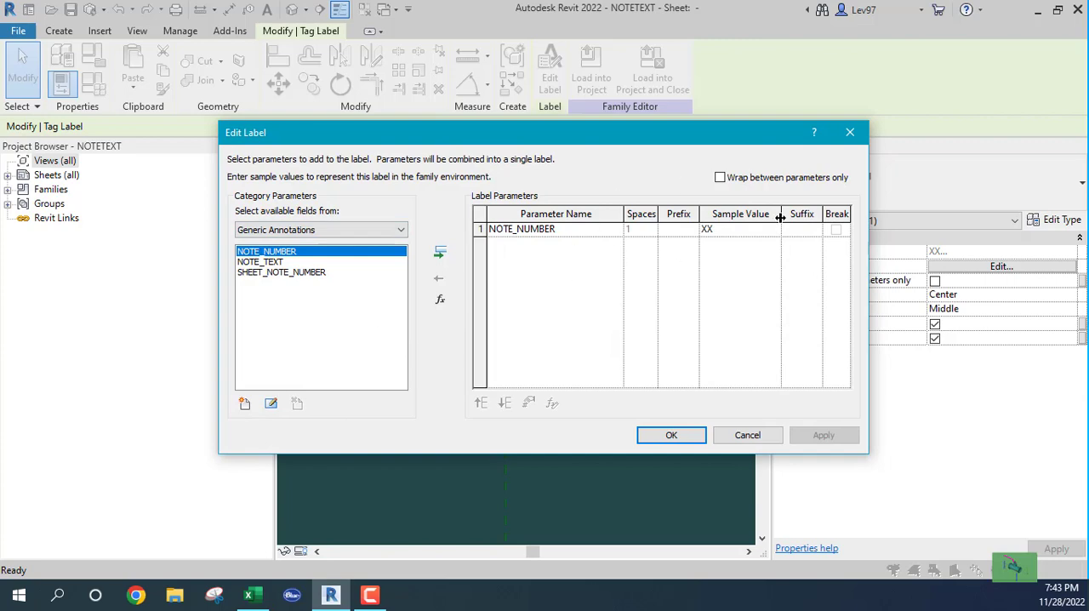
click(753, 439)
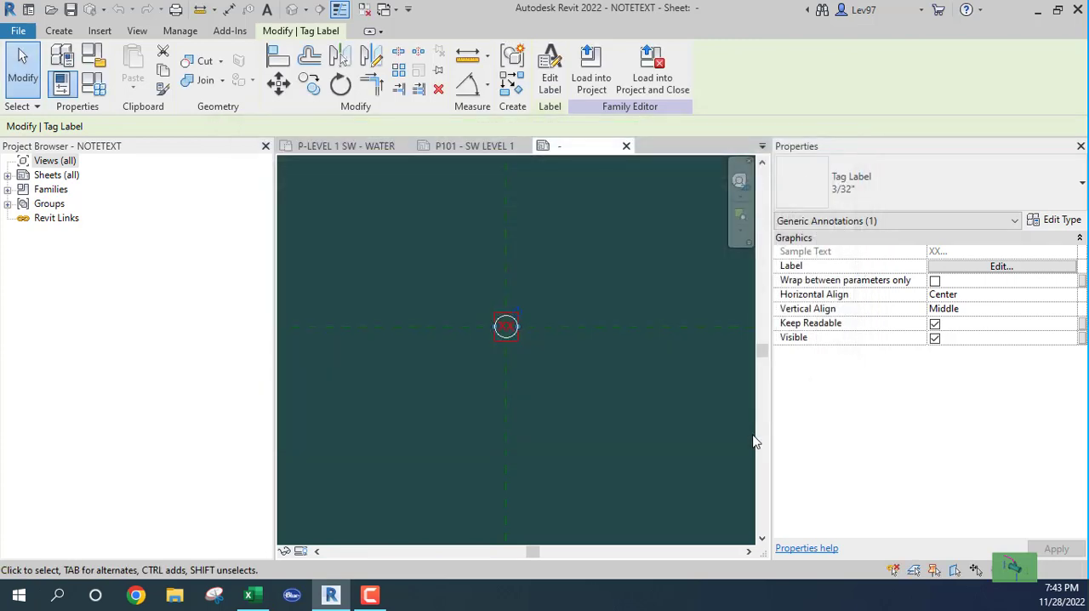
click(595, 224)
click(626, 145)
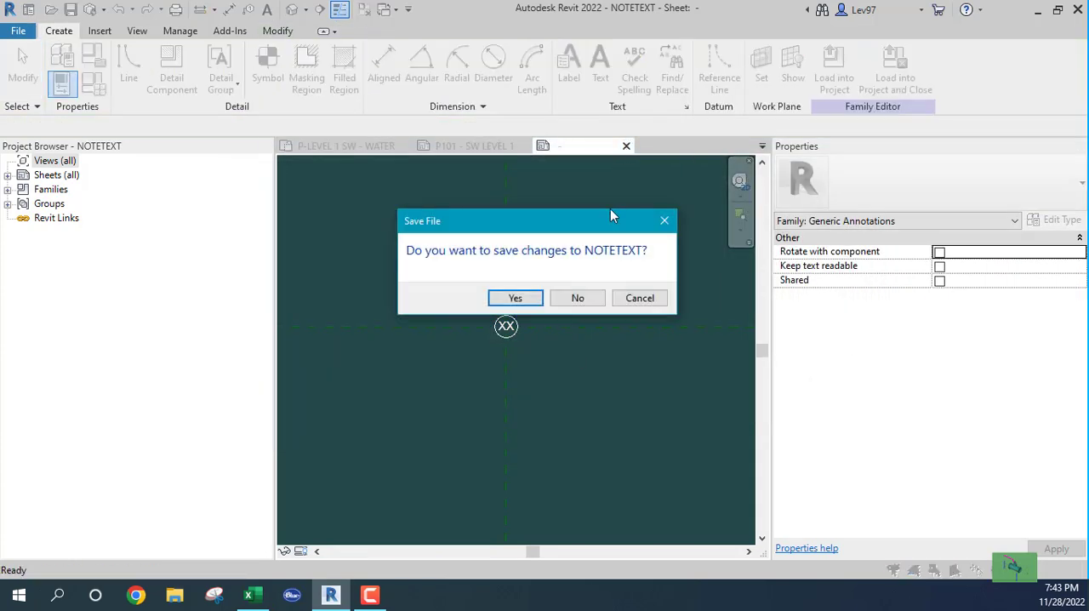
click(586, 298)
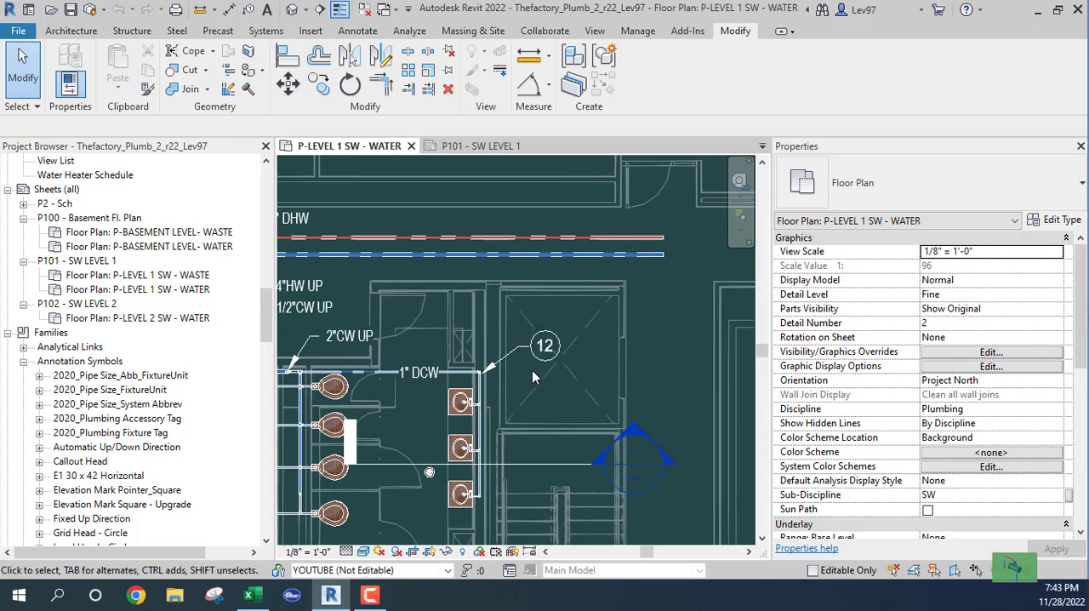
- Set NOTE_NUMBER to 1 for the circled note annotation beside the 1" DCW pipe
click(539, 353)
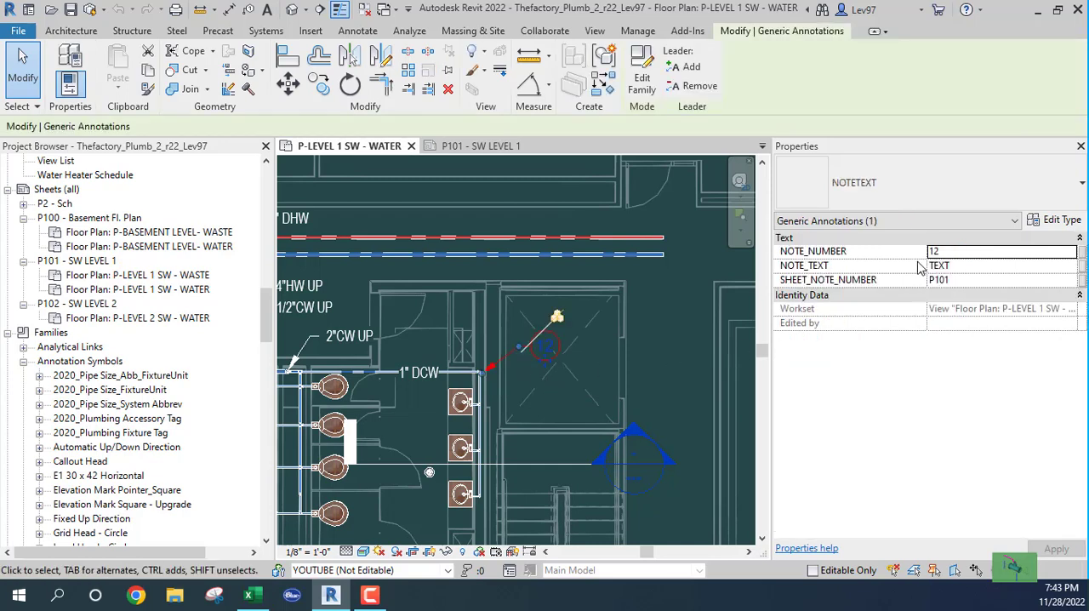
click(942, 251)
text(1)
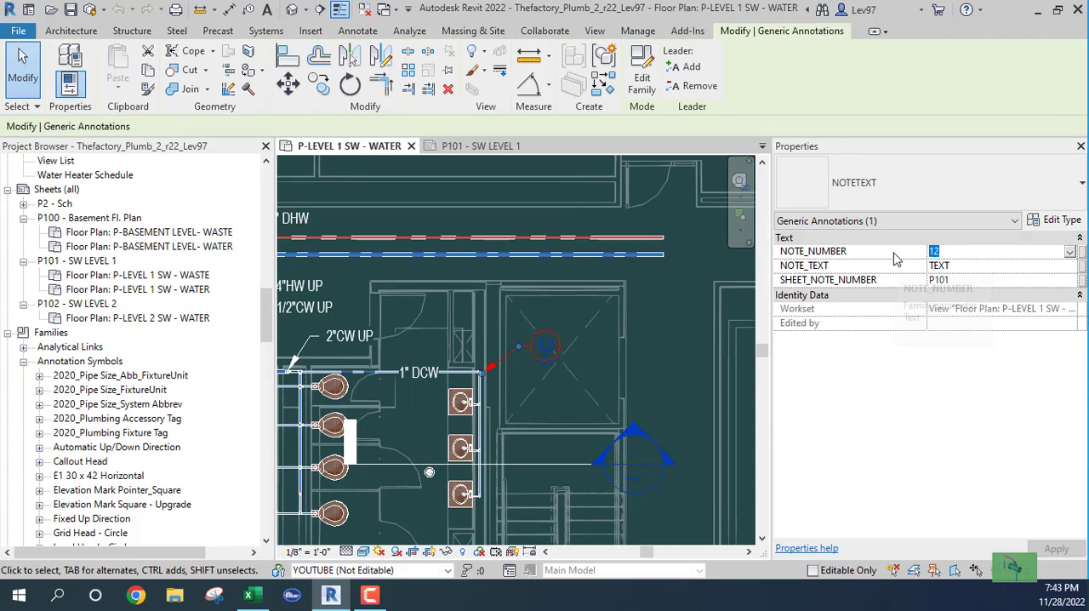
key(Tab)
text(12)
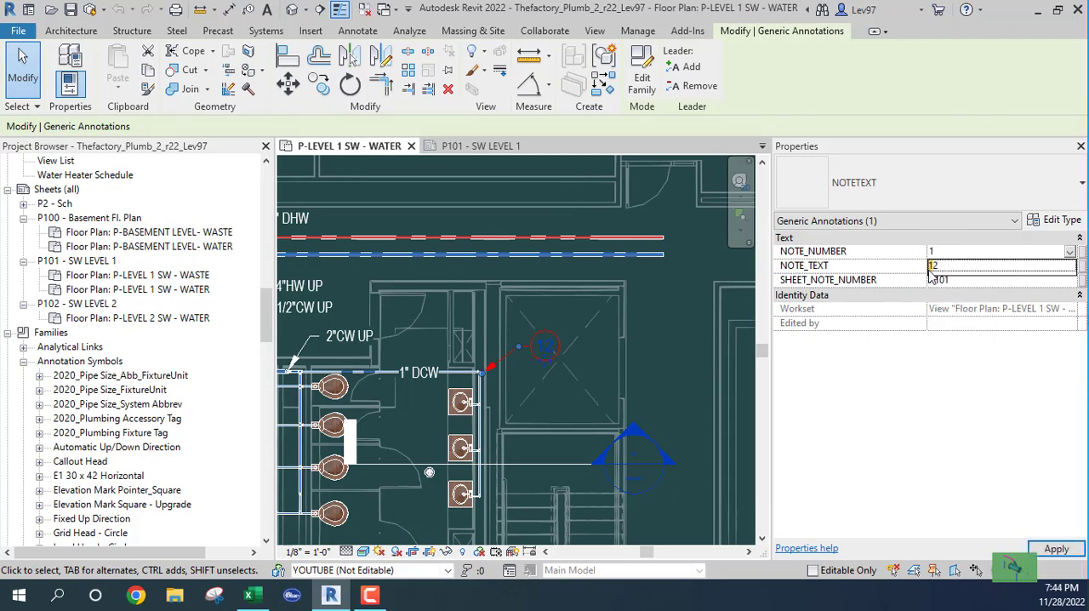
click(959, 267)
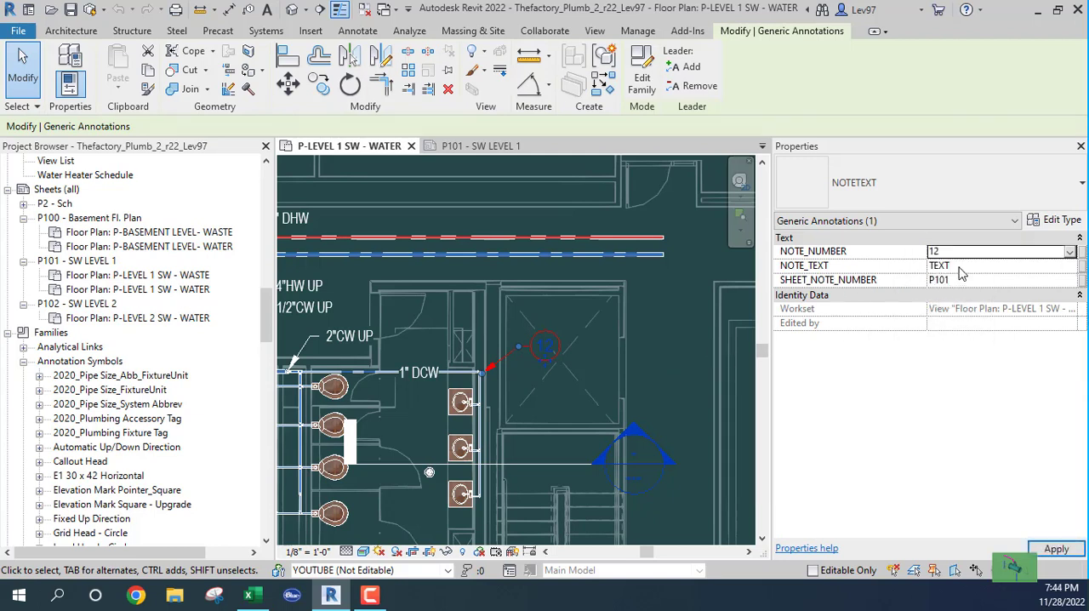
click(954, 252)
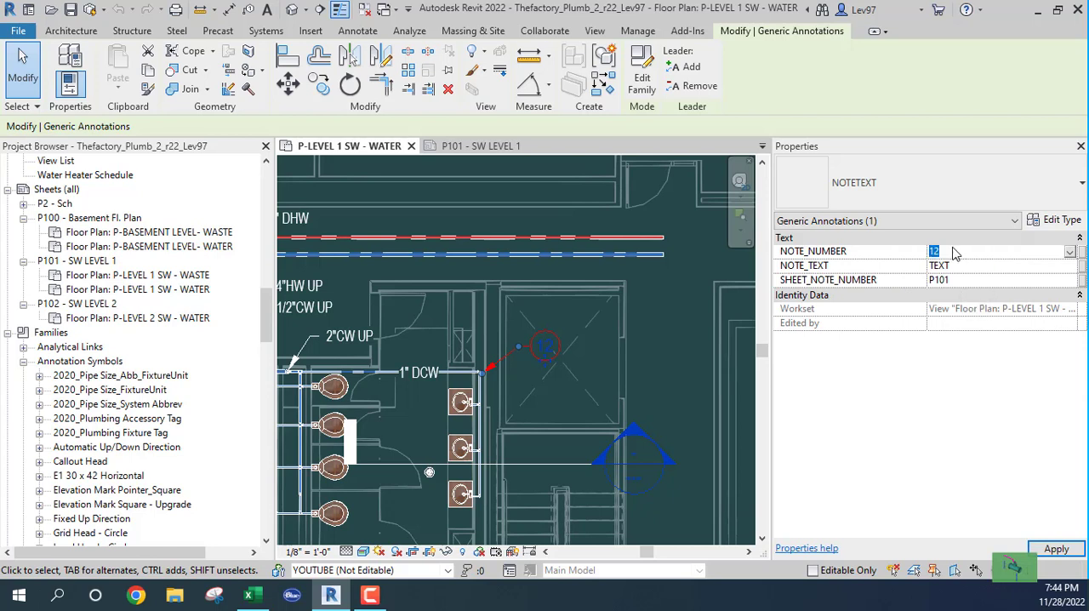
text(1)
key(Return)
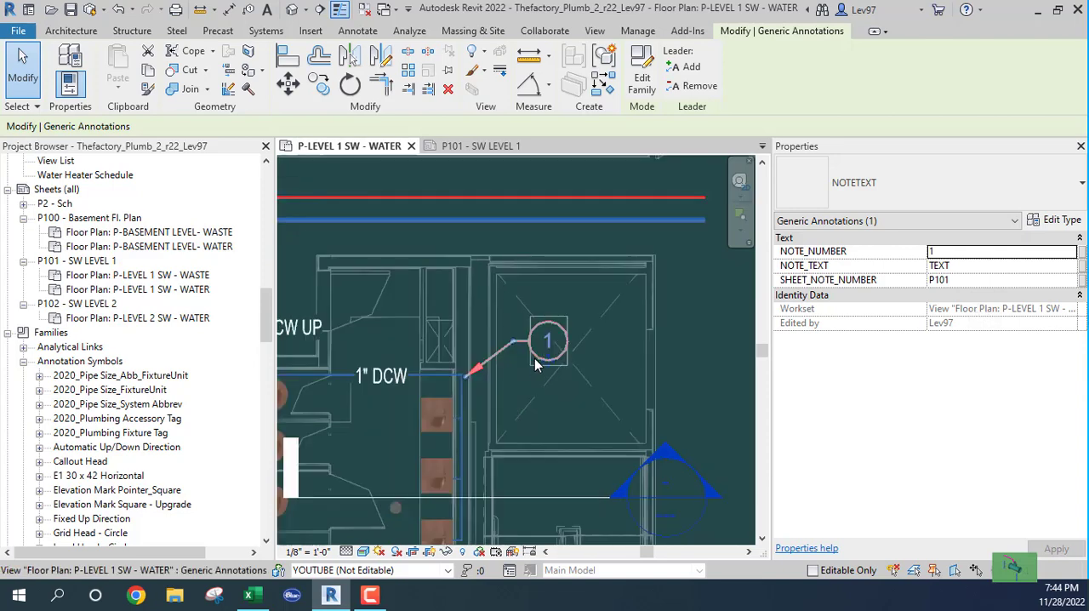
scroll(532, 357, up, 1)
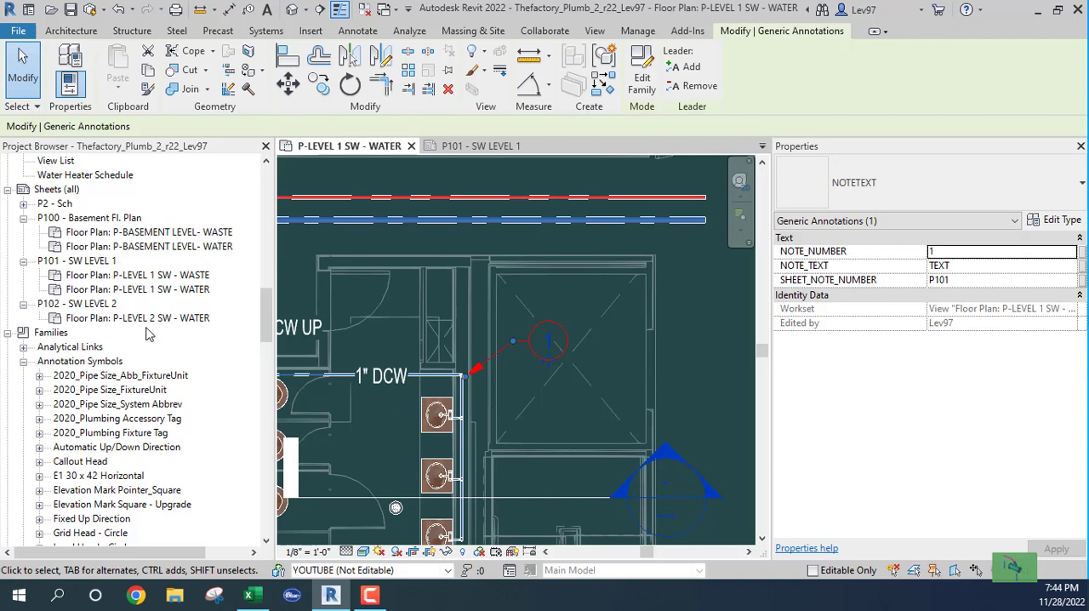
- Look at the pipe on the P-LEVEL 2 SW - WATER plan and check sheet P101 - SW LEVEL 1
double_click(134, 318)
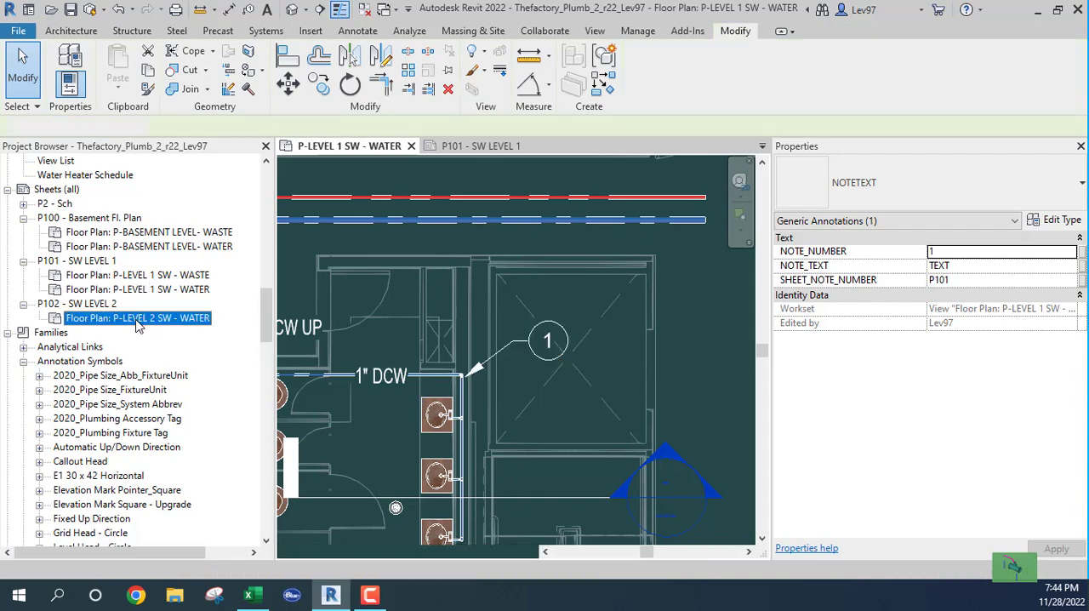
scroll(464, 378, up, 5)
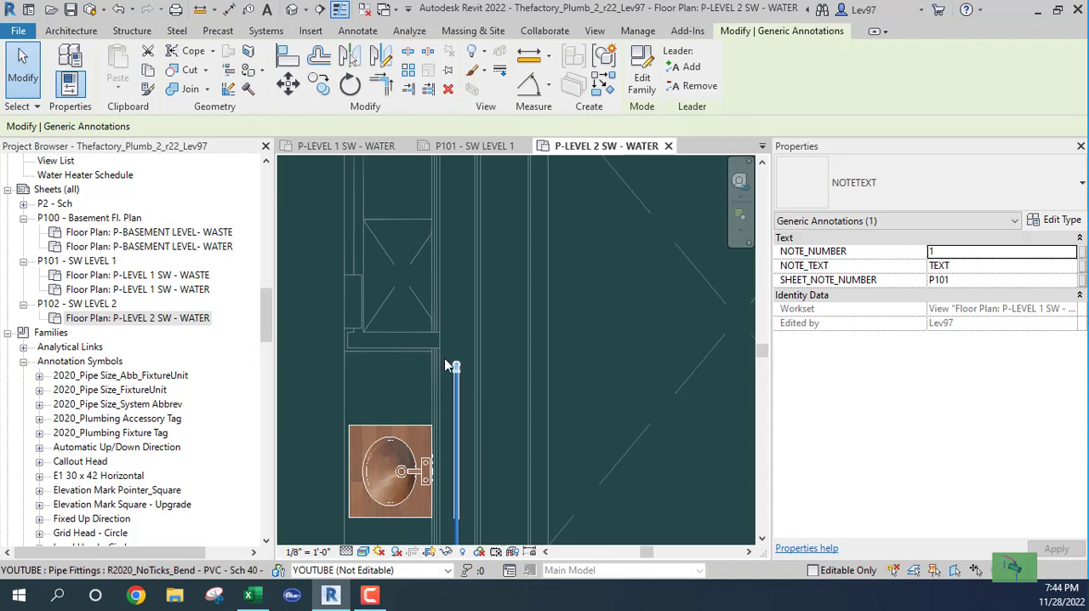
click(502, 150)
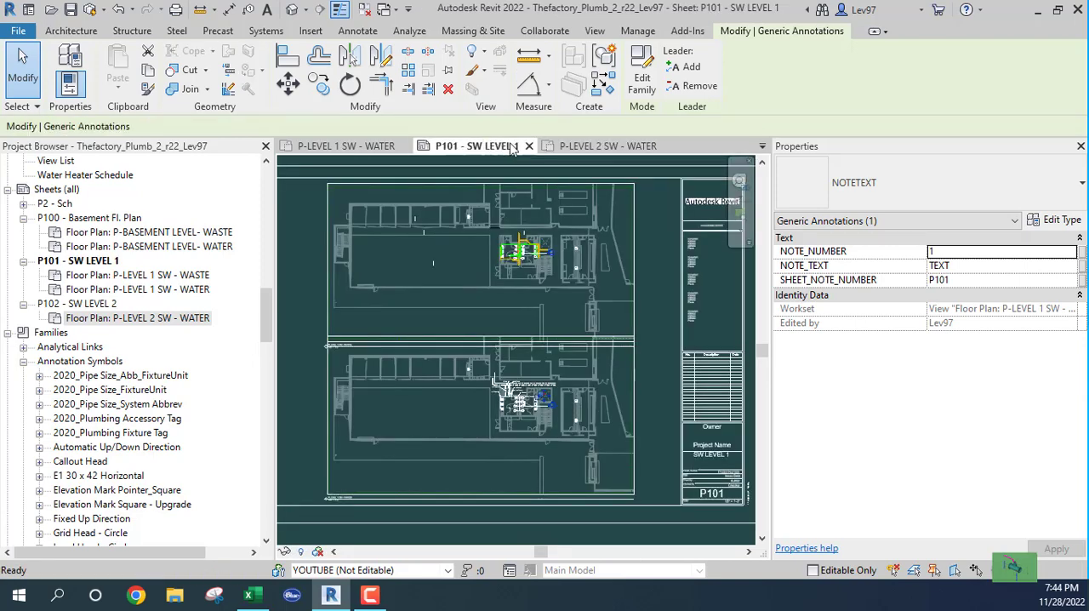
- On the P-LEVEL 1 SW - WATER plan, set NOTE_TEXT of note 1 beside the 1" DCW pipe to 3/4" UP/DN
click(357, 149)
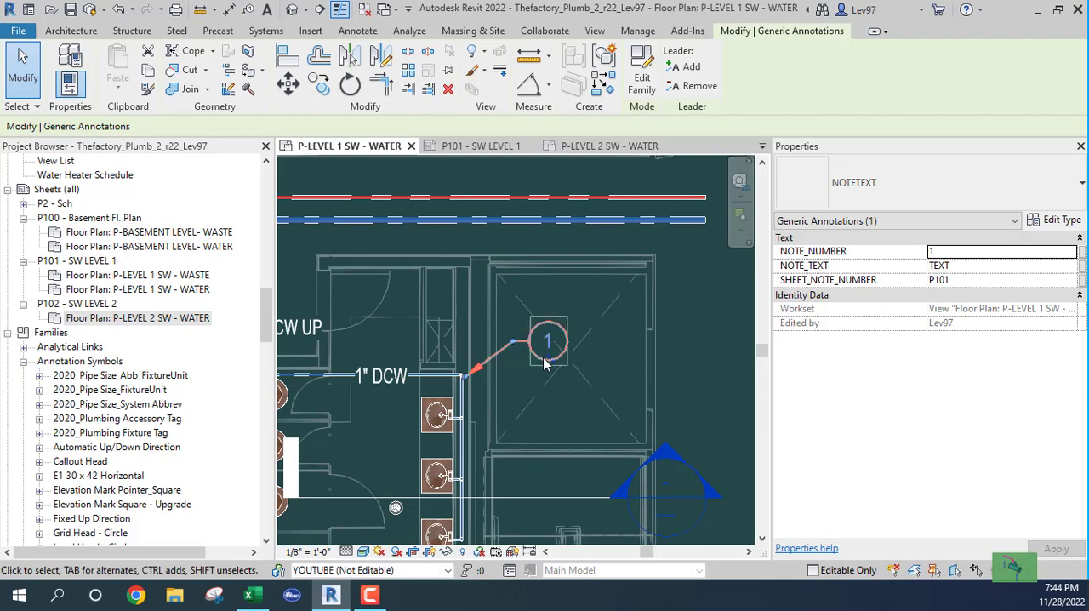
click(970, 266)
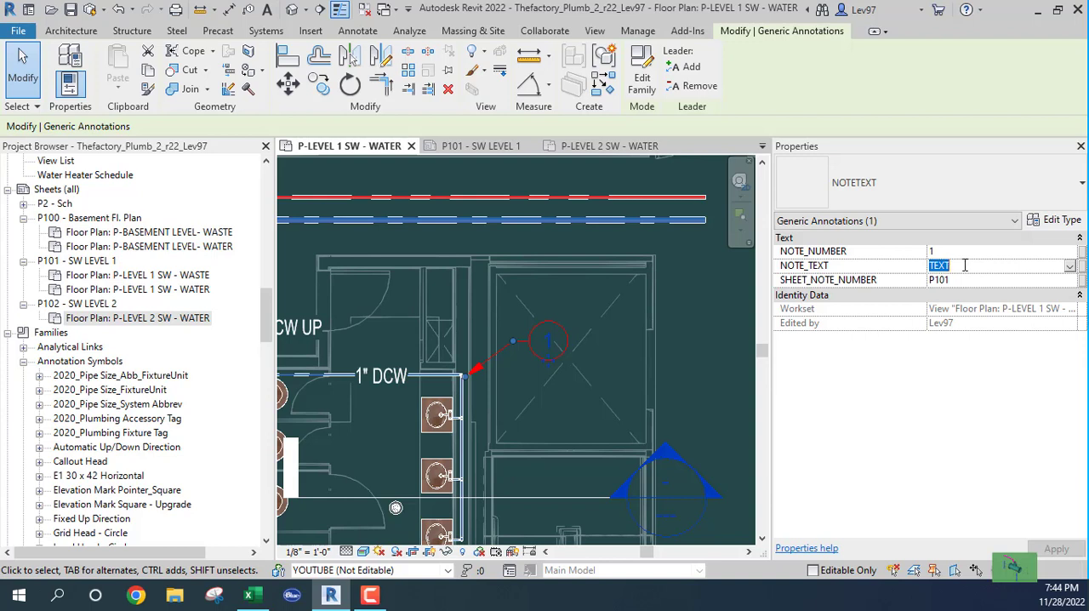
text(3/4" UP/DN)
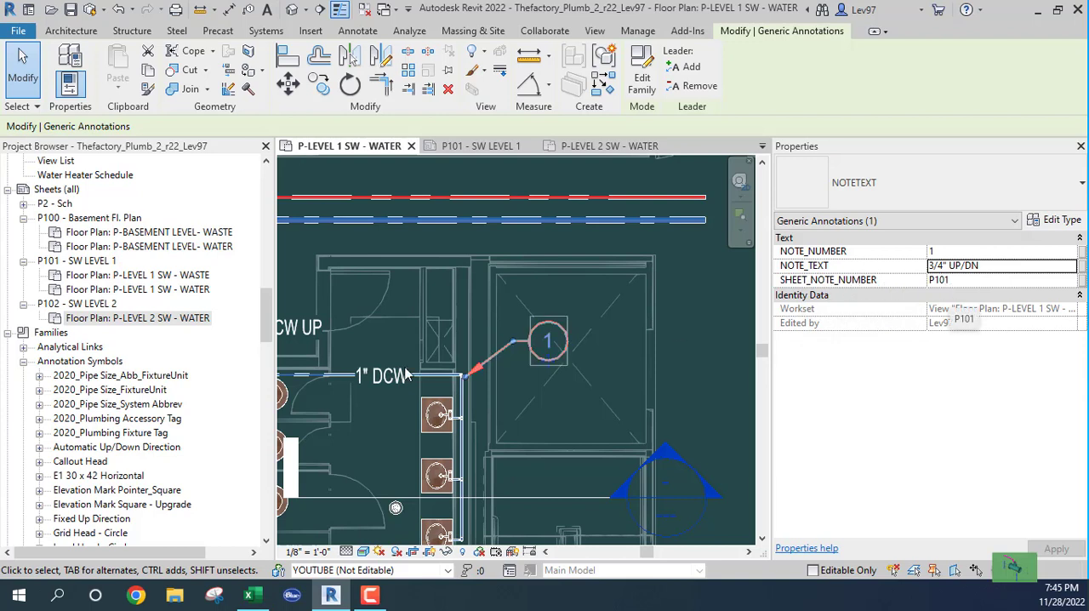
click(500, 430)
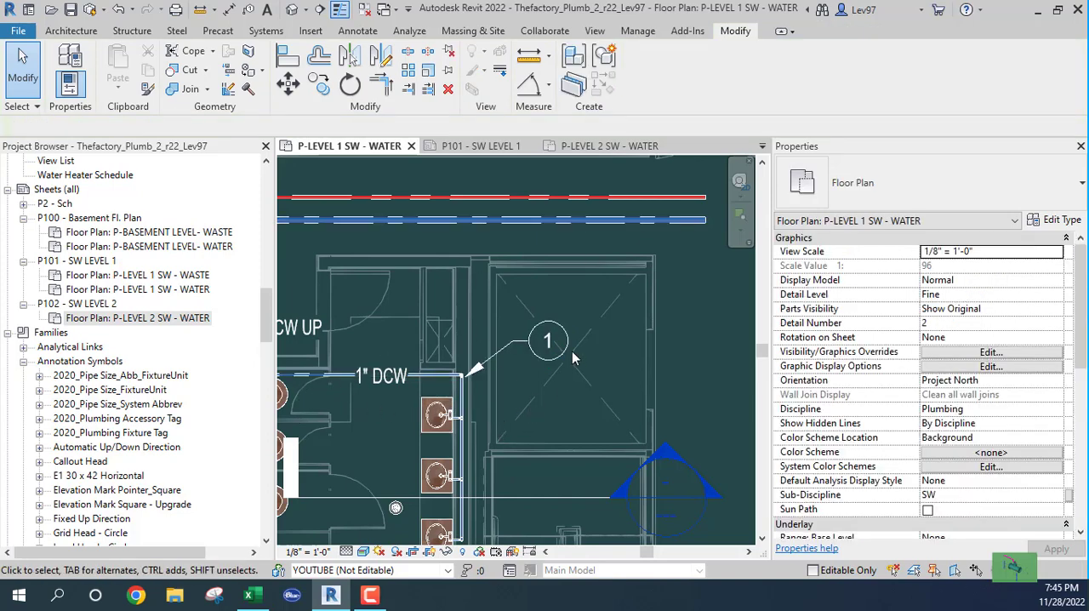
- Create a note block from the NOTETEXT family and name it SHEET P-101
click(596, 32)
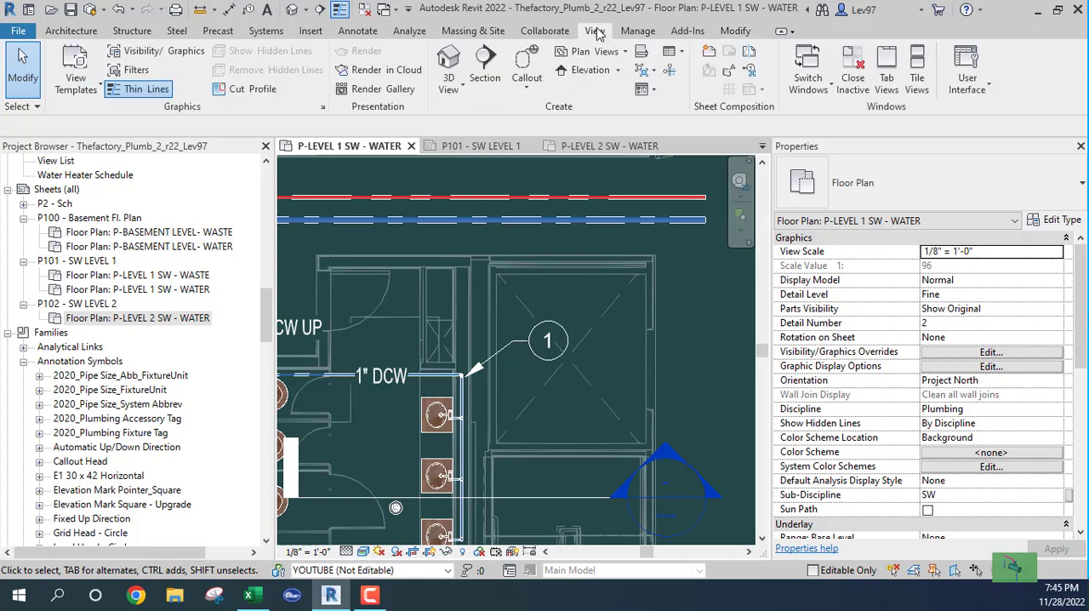
click(672, 52)
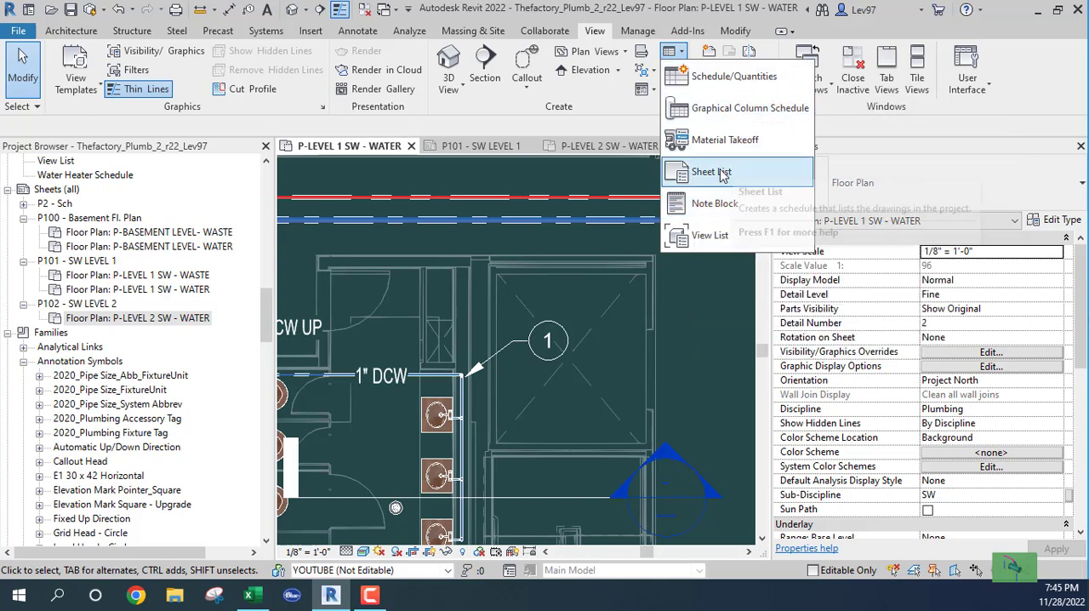
click(711, 206)
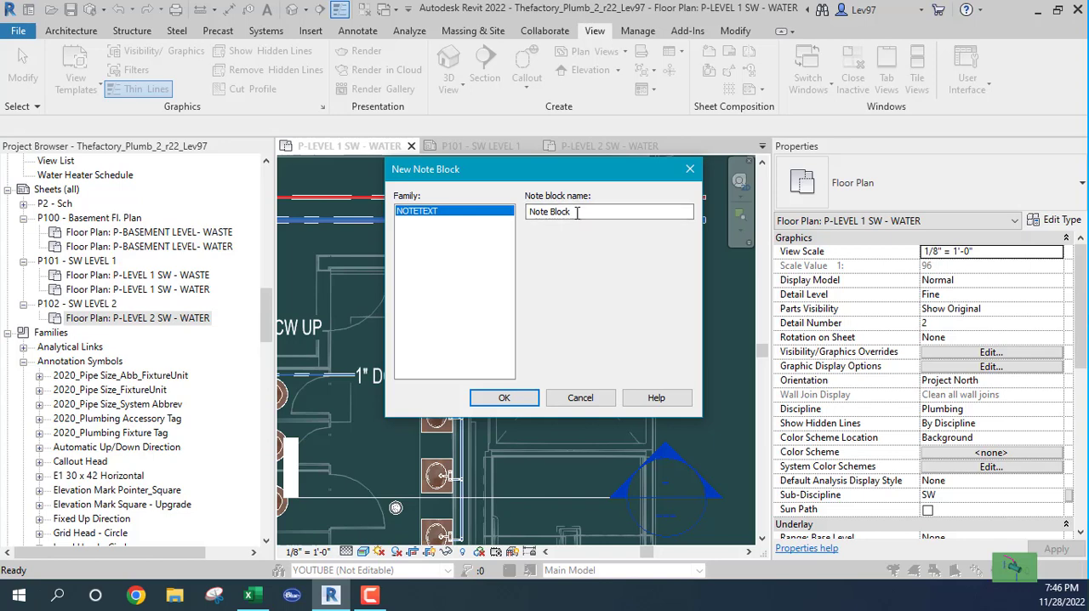
drag(578, 213, 497, 220)
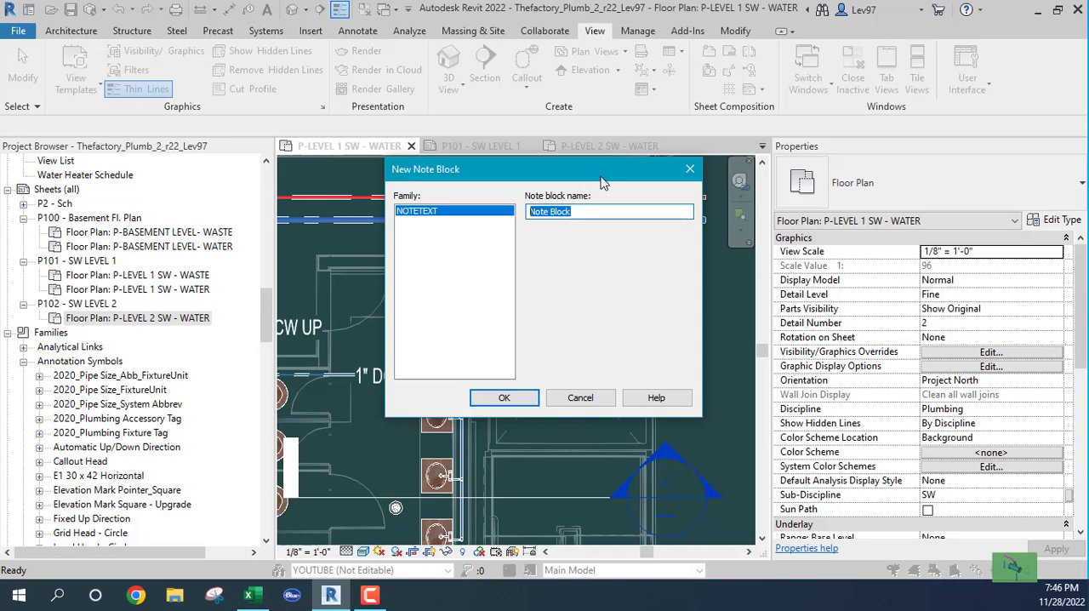
text(SHEET P-101)
click(503, 399)
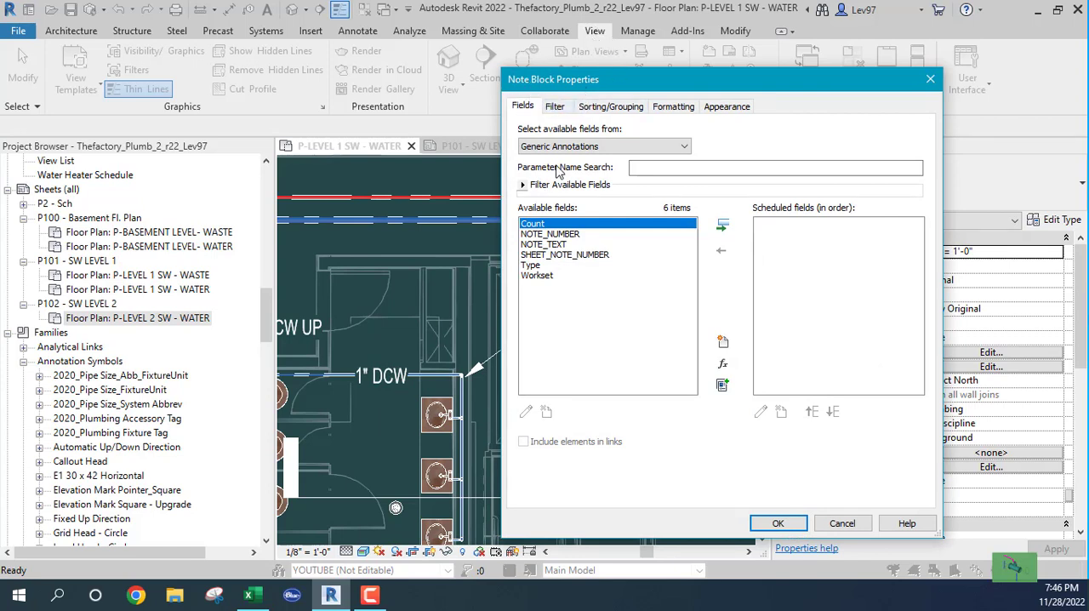
- Add NOTE_NUMBER, NOTE_TEXT and SHEET_NOTE_NUMBER to the note block's scheduled fields
click(529, 235)
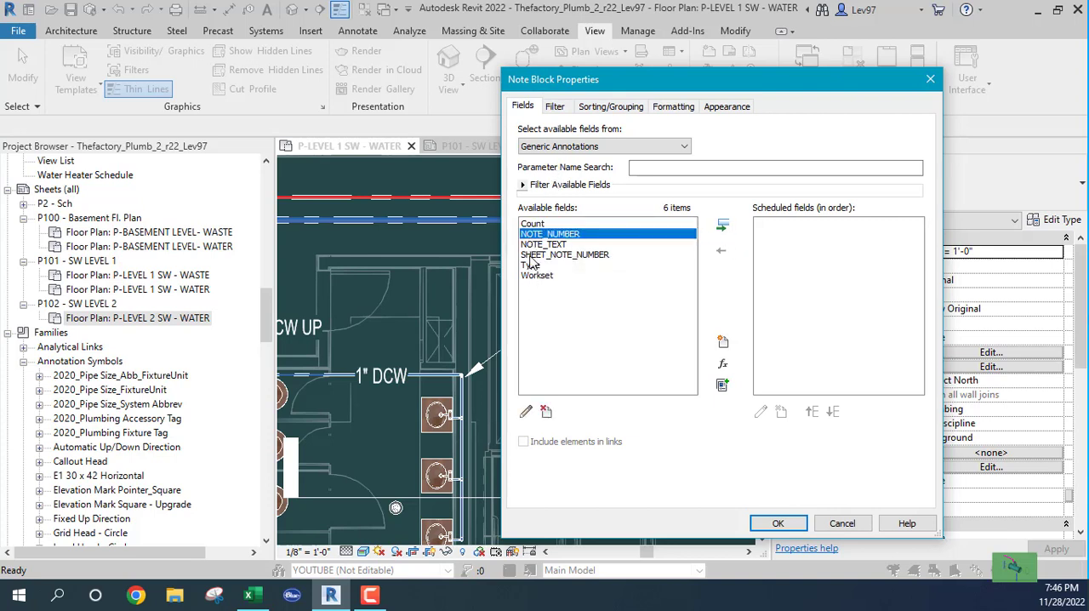
shift+click(531, 255)
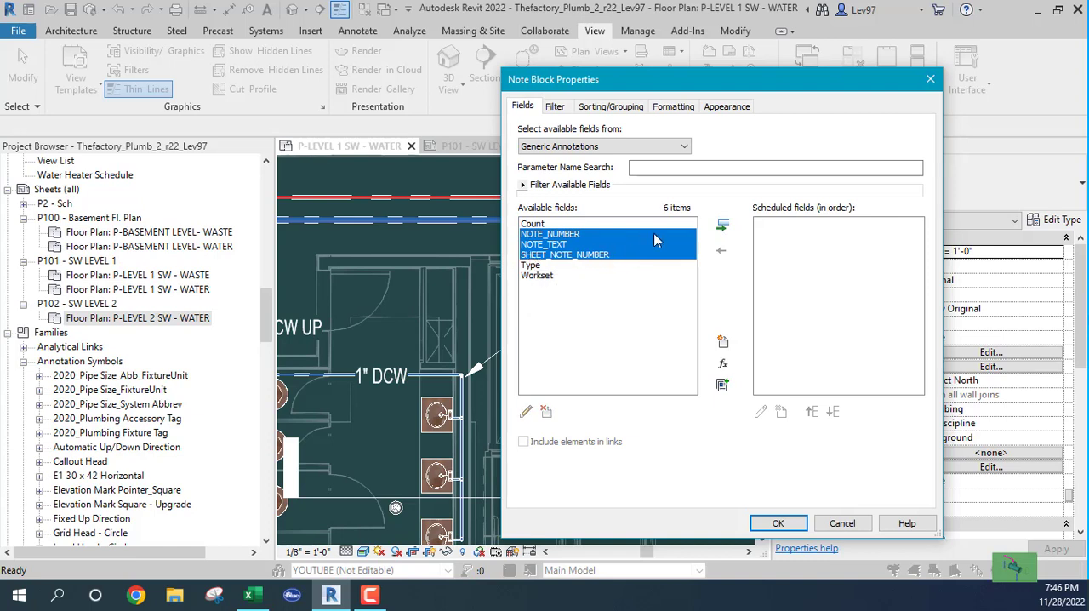
click(722, 228)
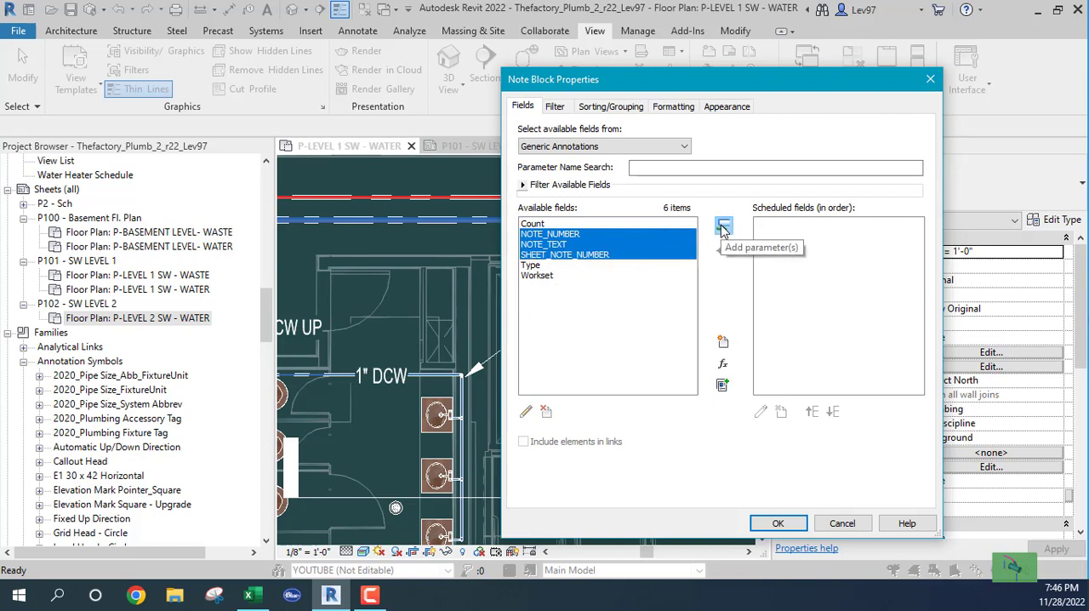
click(808, 279)
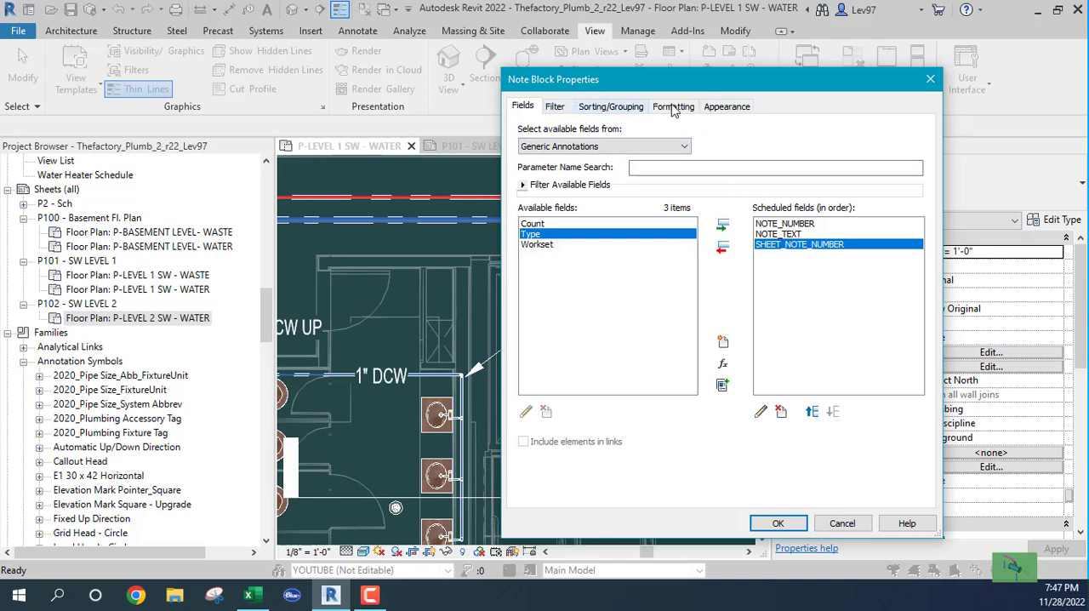
- Filter the note block to SHEET_NOTE_NUMBER equals P101 and generate the schedule
click(555, 107)
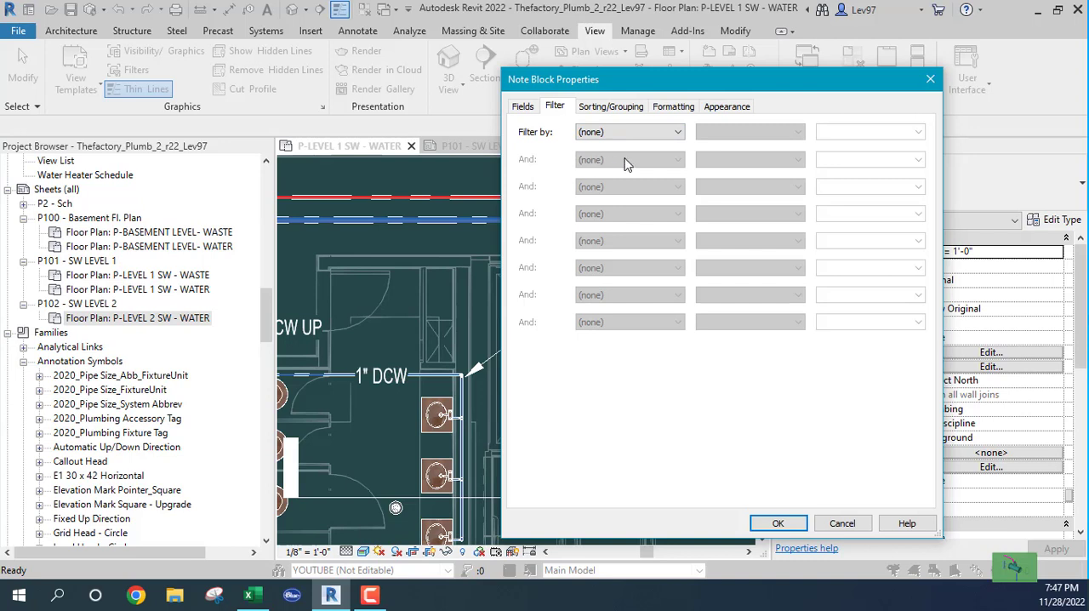
click(679, 134)
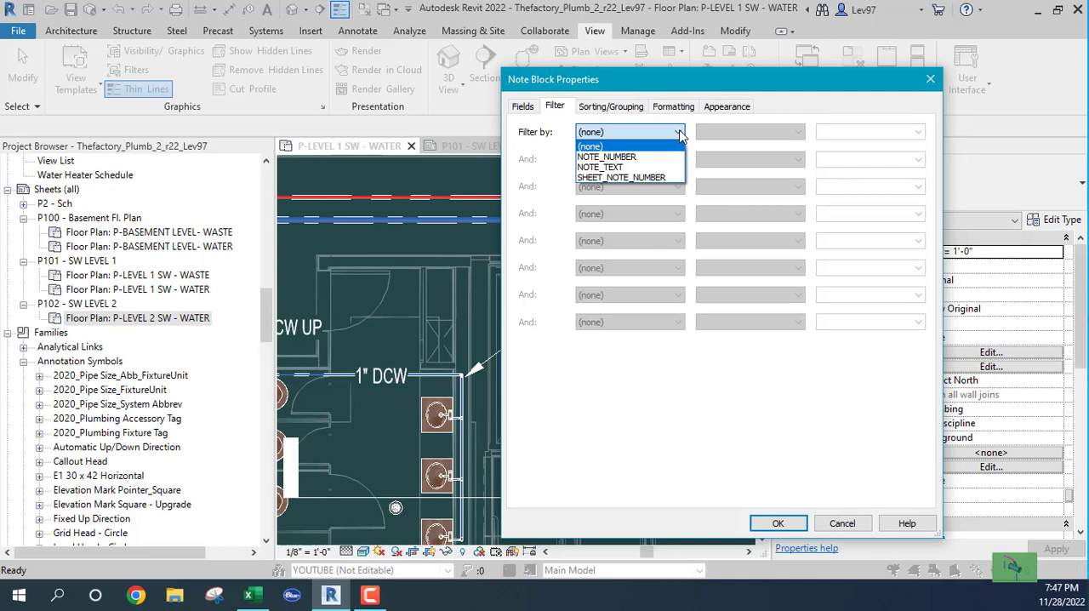
click(645, 176)
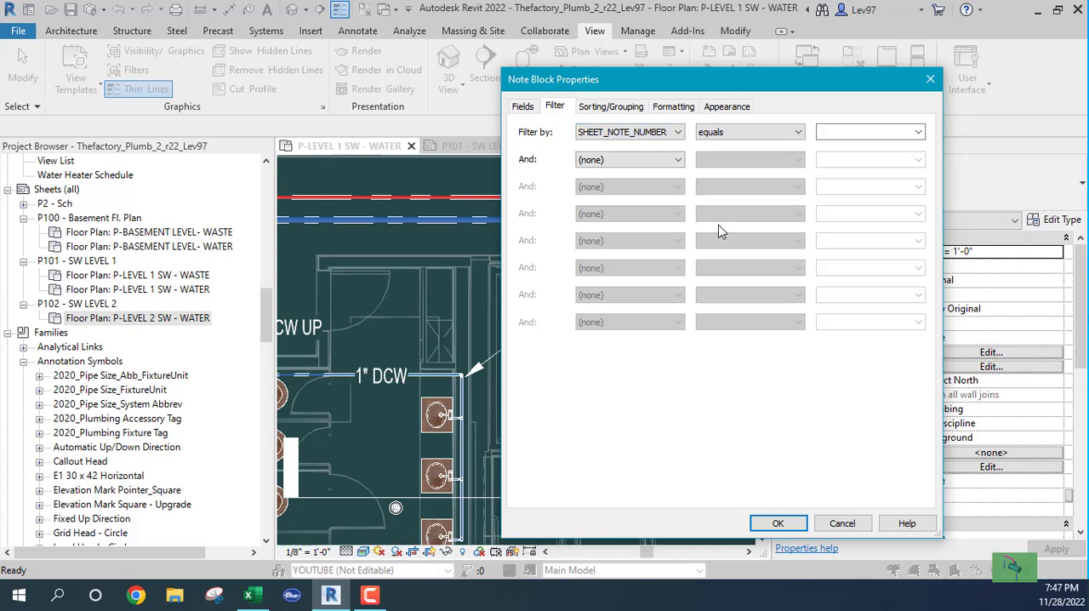
click(919, 132)
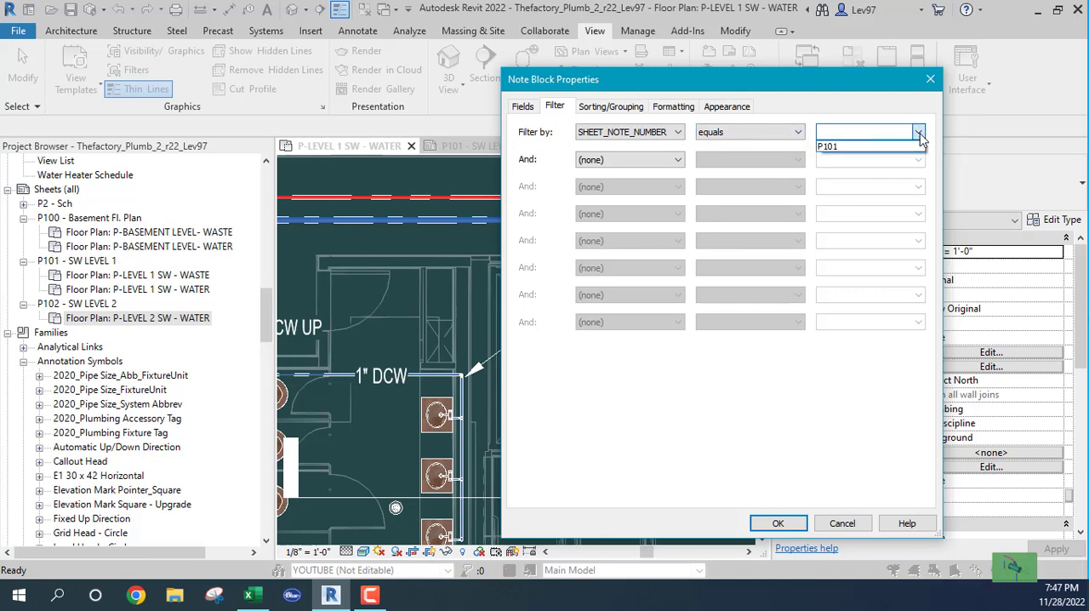
click(834, 146)
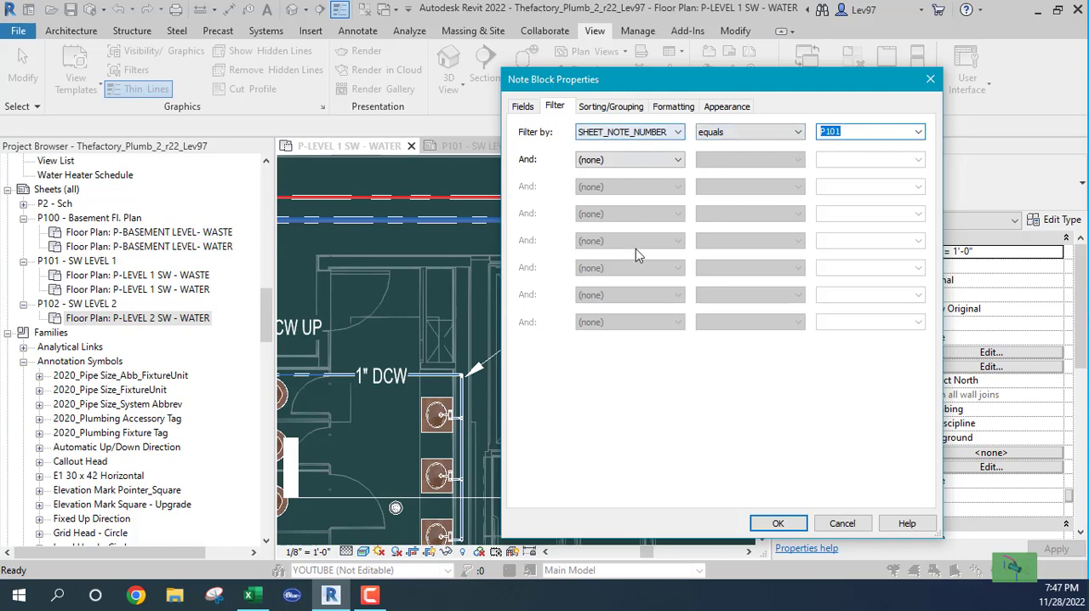
click(778, 524)
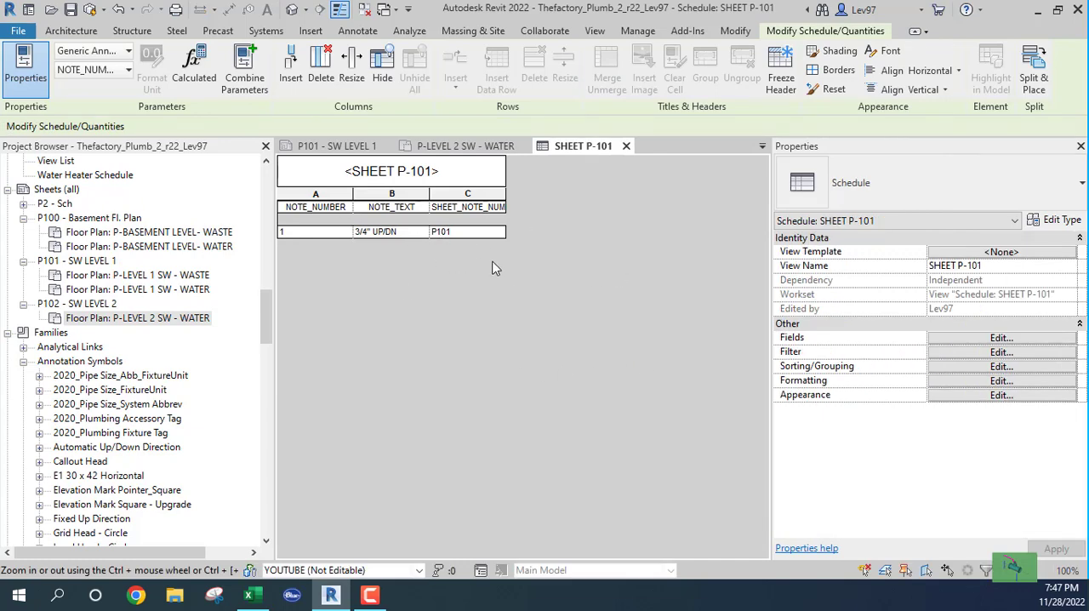
- View sheet P101 and check which filters the P-LEVEL 2 SW - WATER plan's visibility/graphic overrides use
click(356, 156)
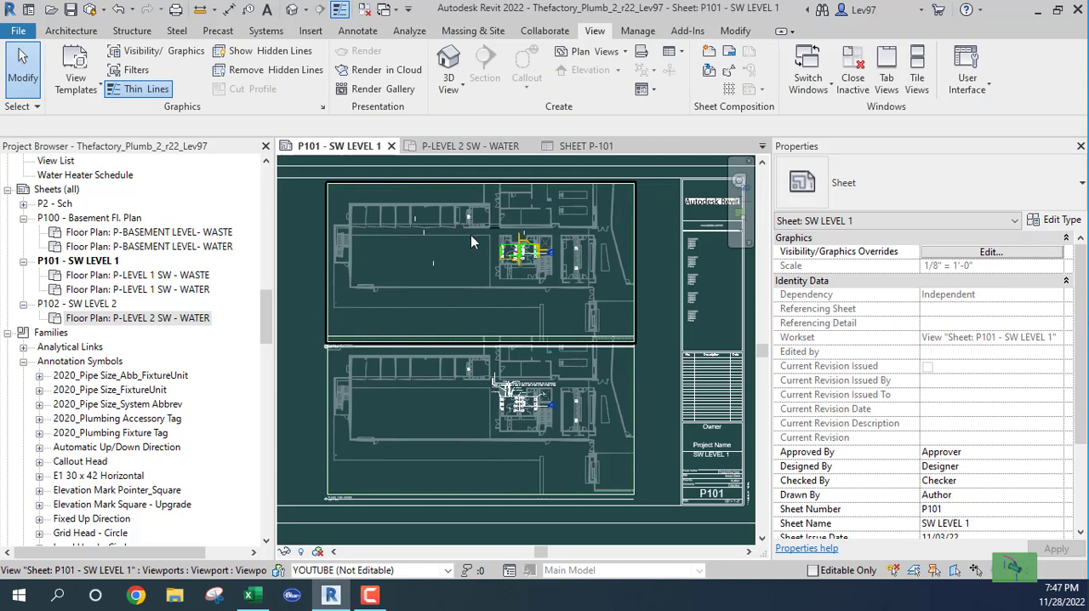
click(468, 147)
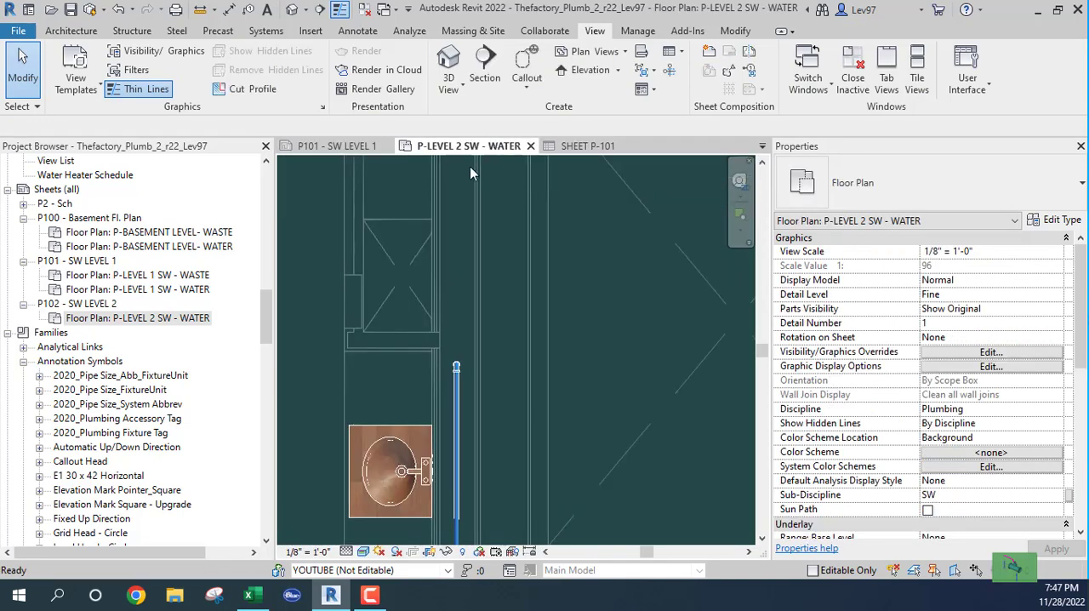
key(v)
key(v)
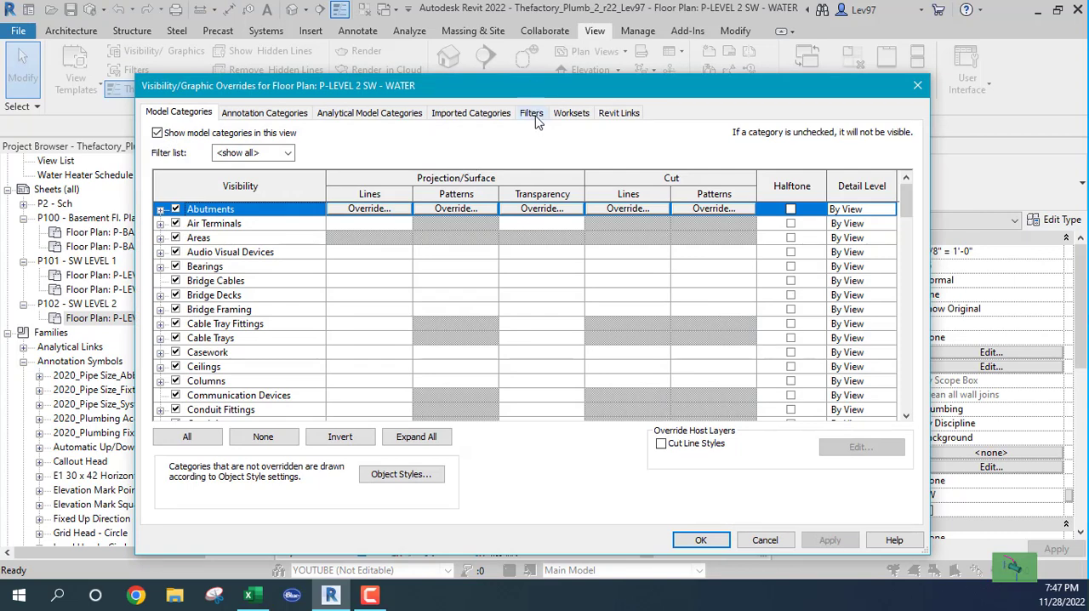
click(533, 113)
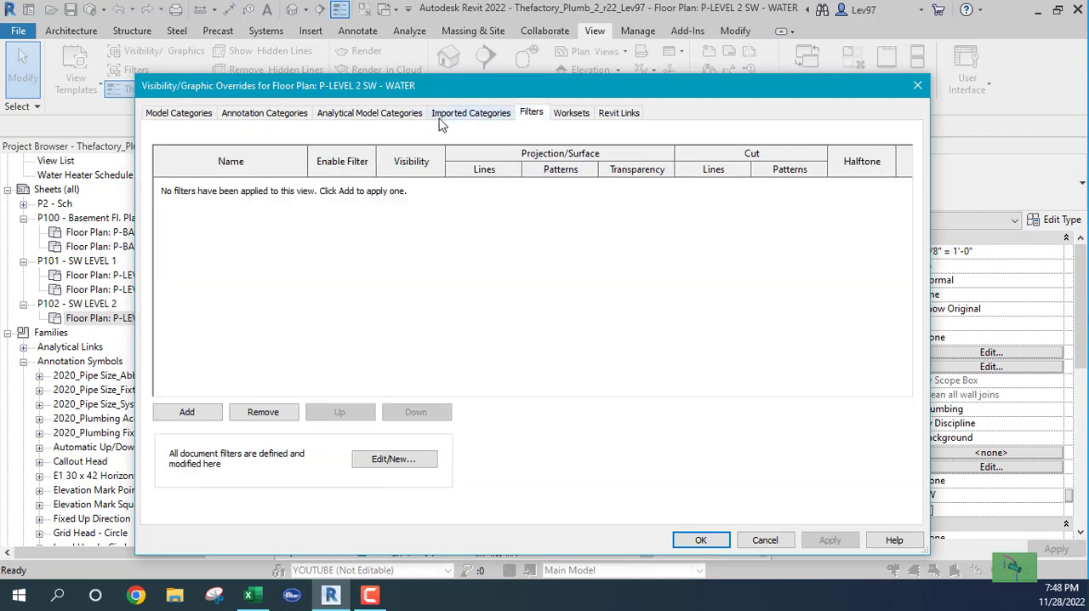
click(765, 541)
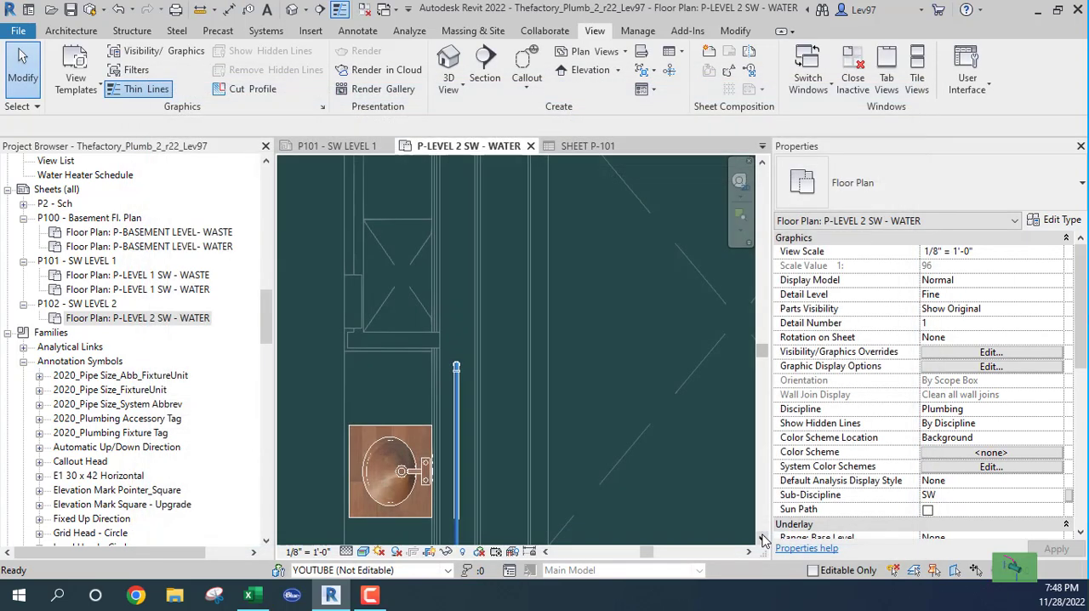
- Add the Plumbing - DCW, Plumbing - DHW, Plumbing - Waste and Plumbing - Vent filters to the P-LEVEL 2 SW - WATER plan's visibility/graphic overrides
scroll(567, 374, down, 3)
scroll(569, 376, down, 2)
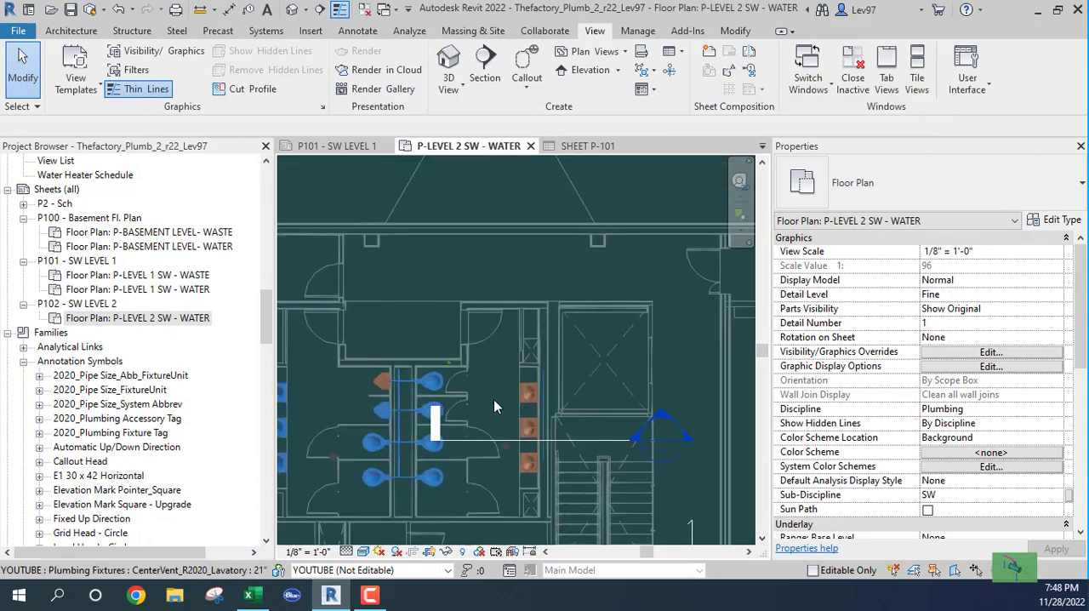
middle_drag(494, 400, 555, 339)
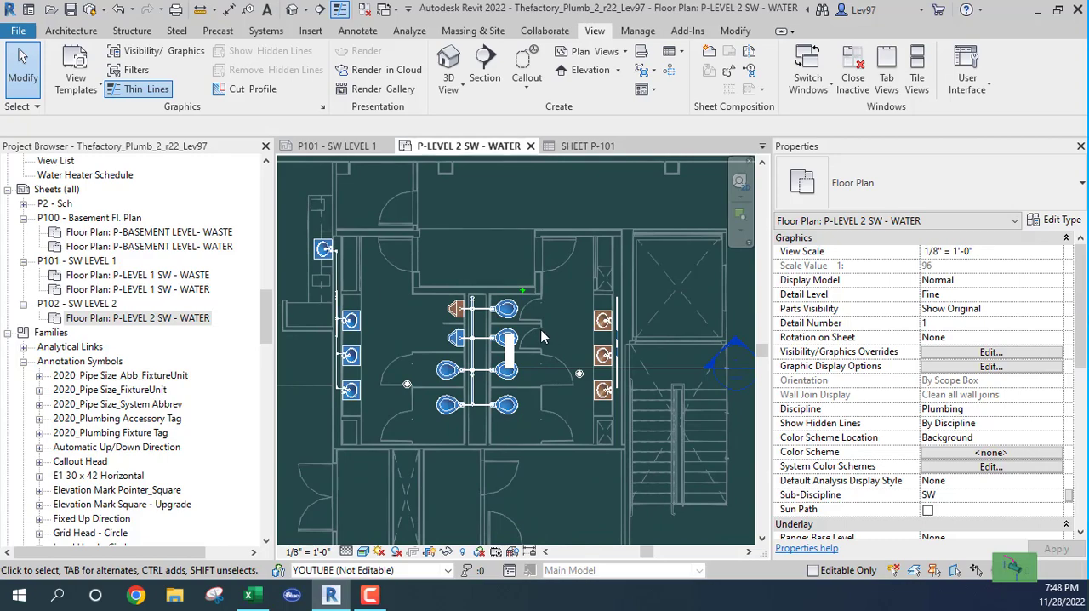
key(v)
key(g)
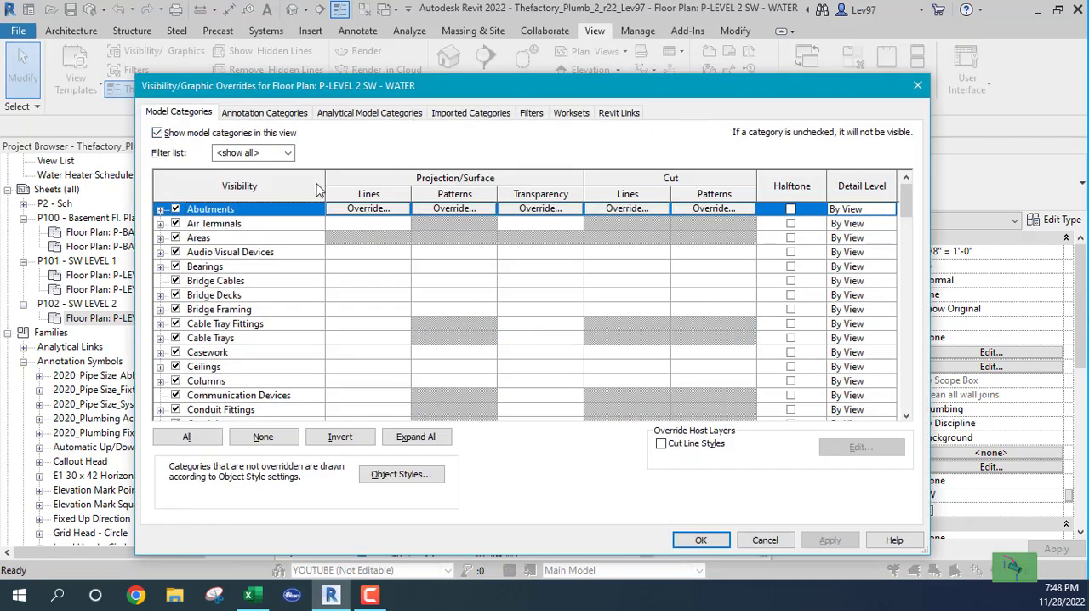
click(532, 114)
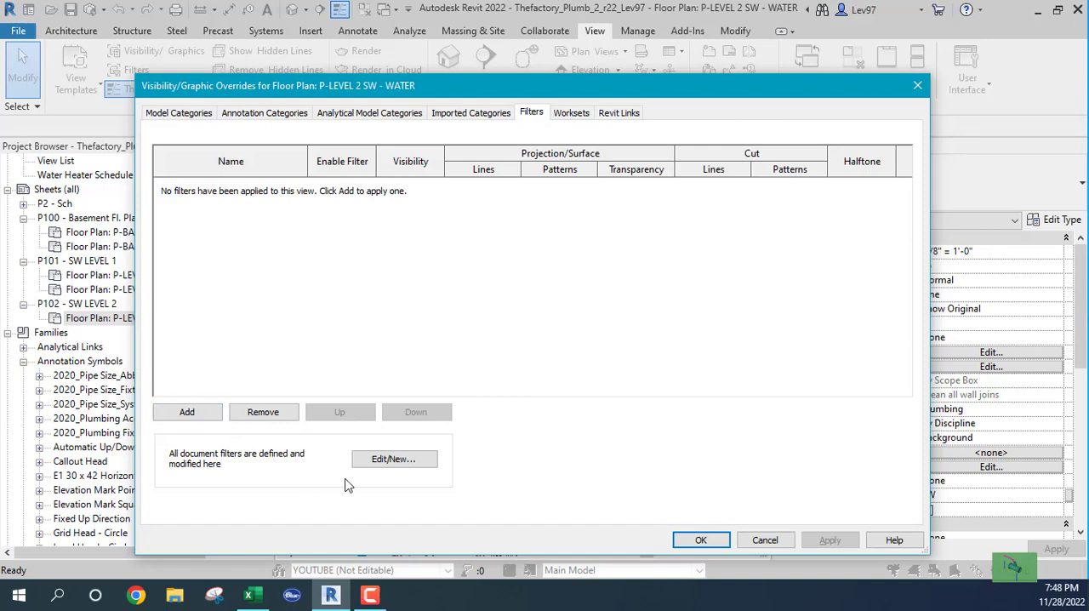
click(190, 414)
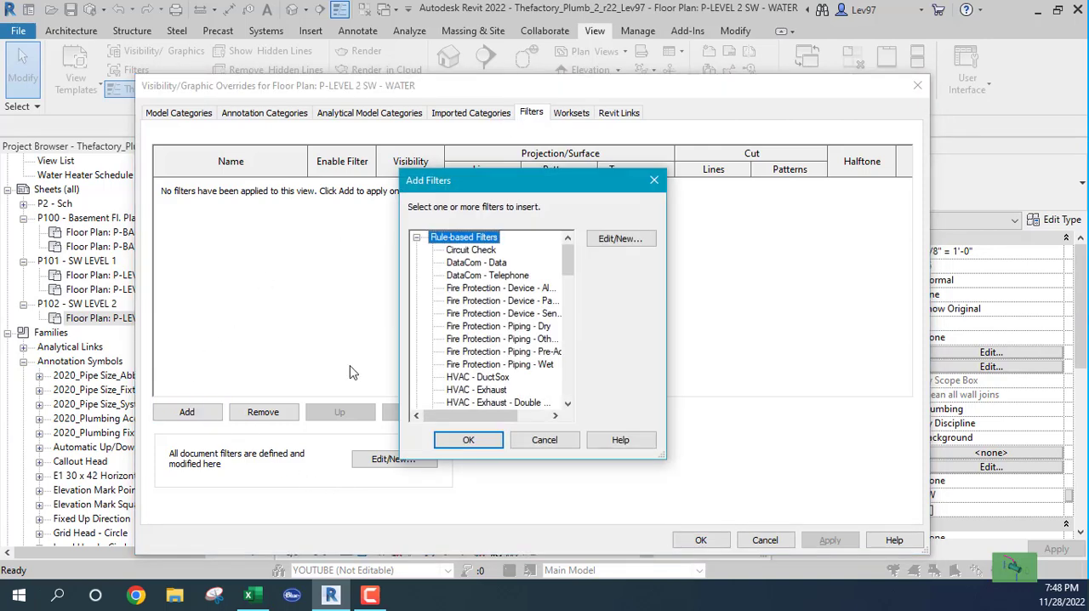
drag(569, 260, 566, 349)
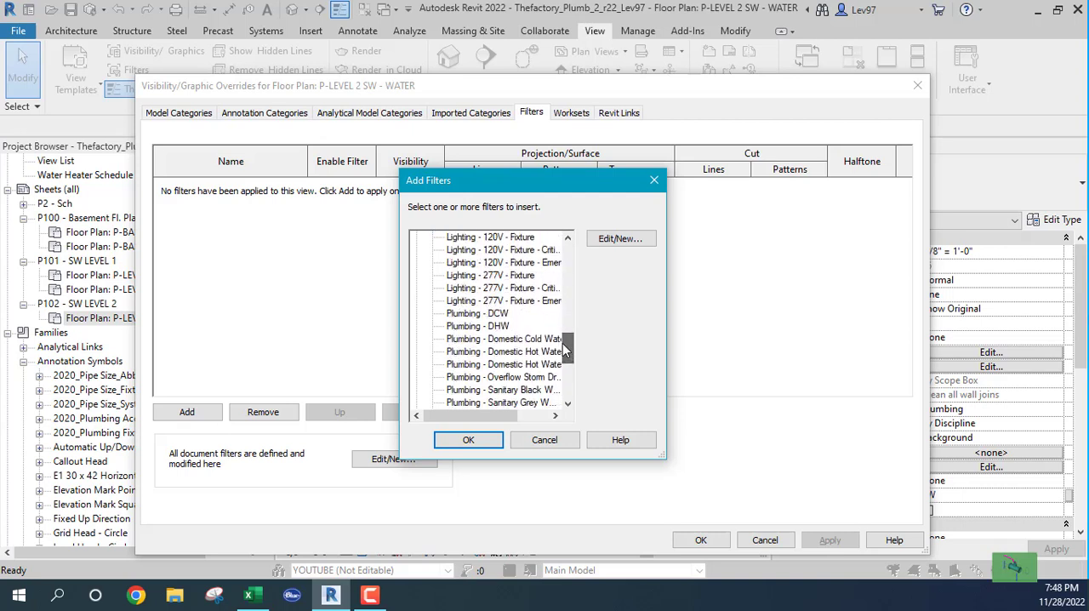
ctrl+click(464, 327)
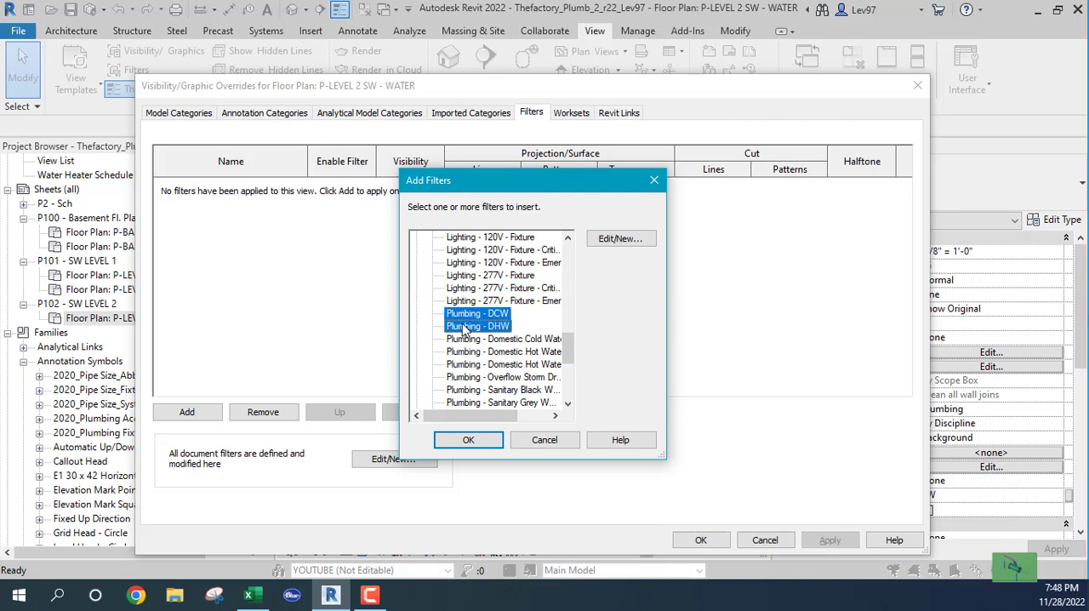
drag(569, 346, 569, 366)
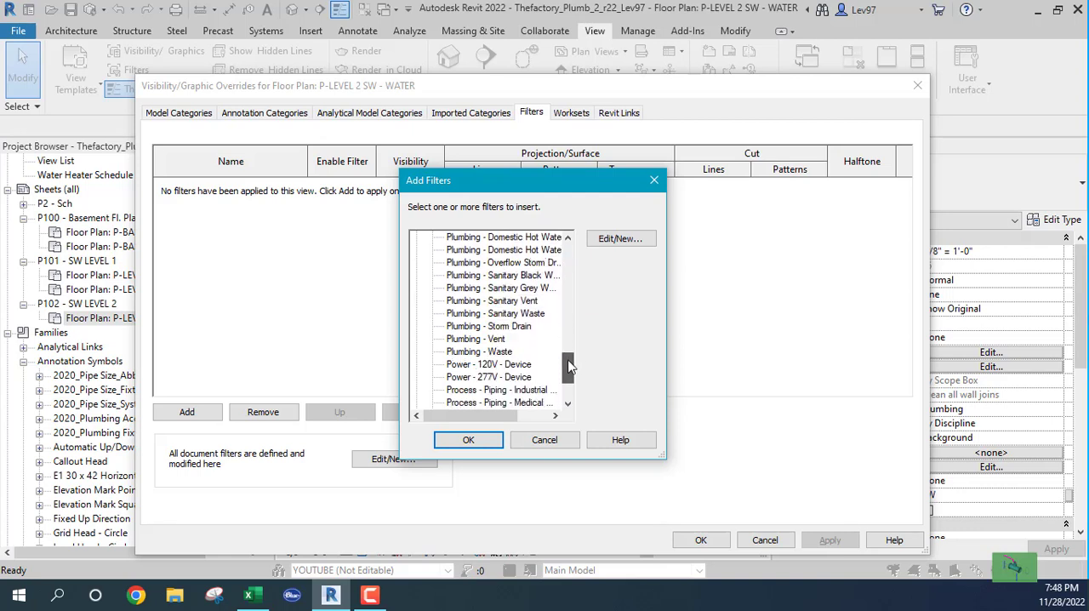
ctrl+click(469, 340)
ctrl+click(465, 354)
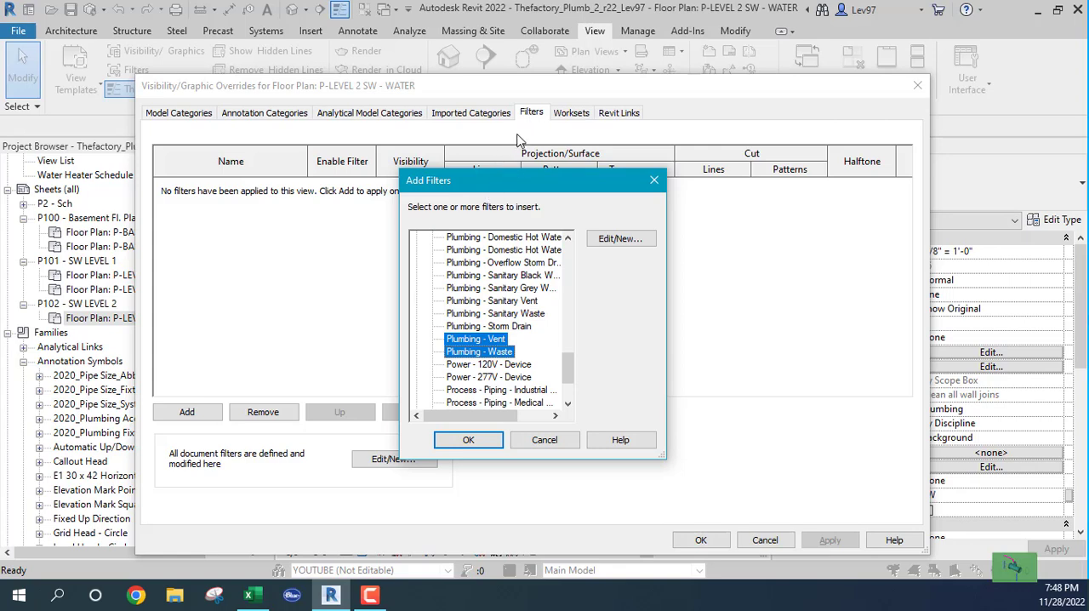
click(478, 441)
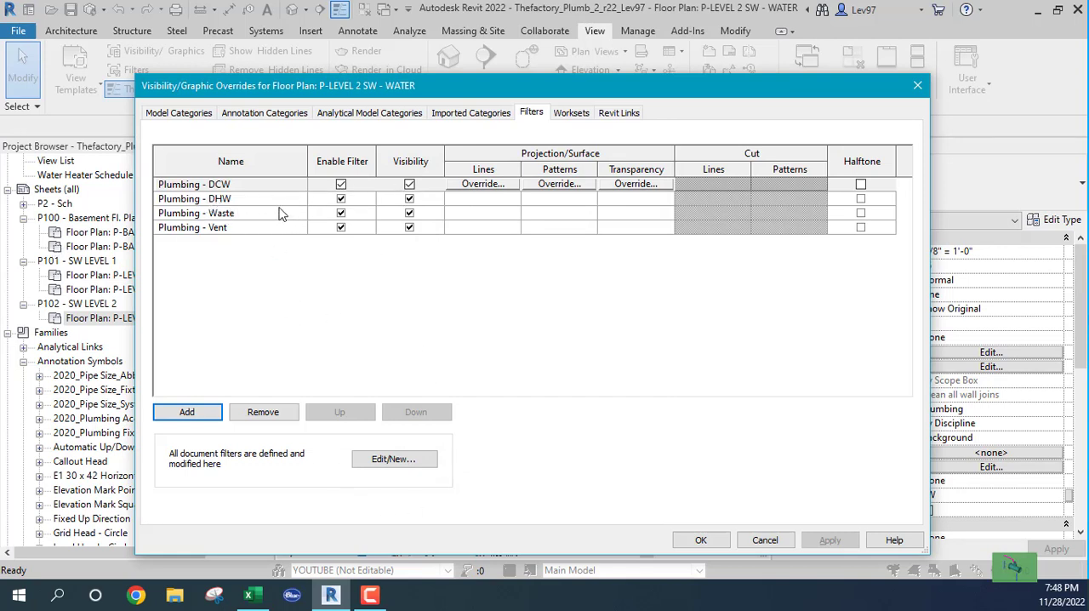
click(700, 541)
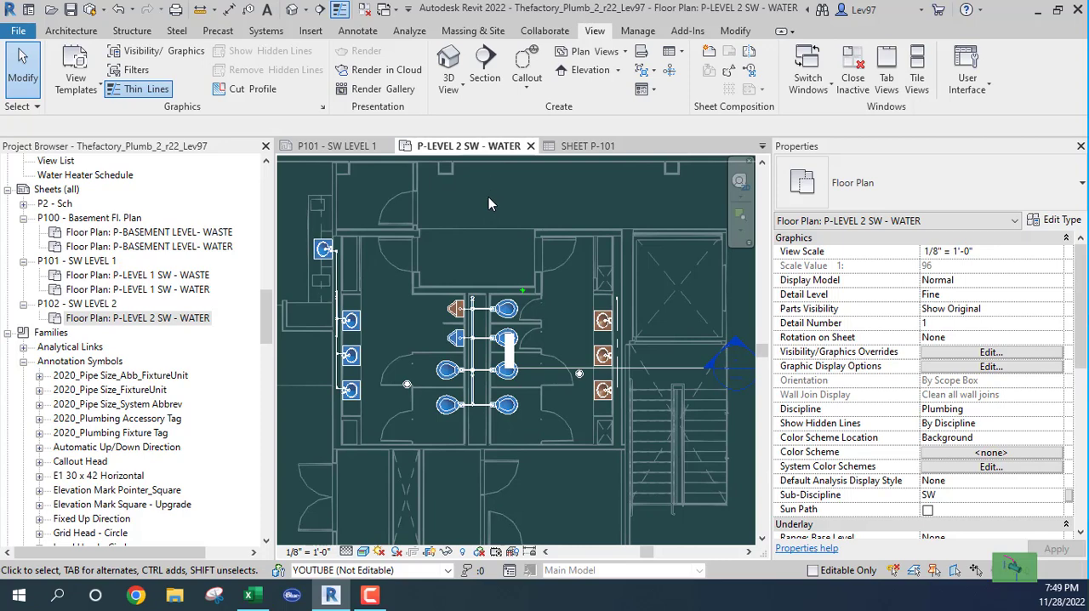
- Hide the Plumbing - Waste and Plumbing - Vent filters in the P-LEVEL 2 SW - WATER plan's visibility/graphic overrides
key(v)
key(g)
click(530, 112)
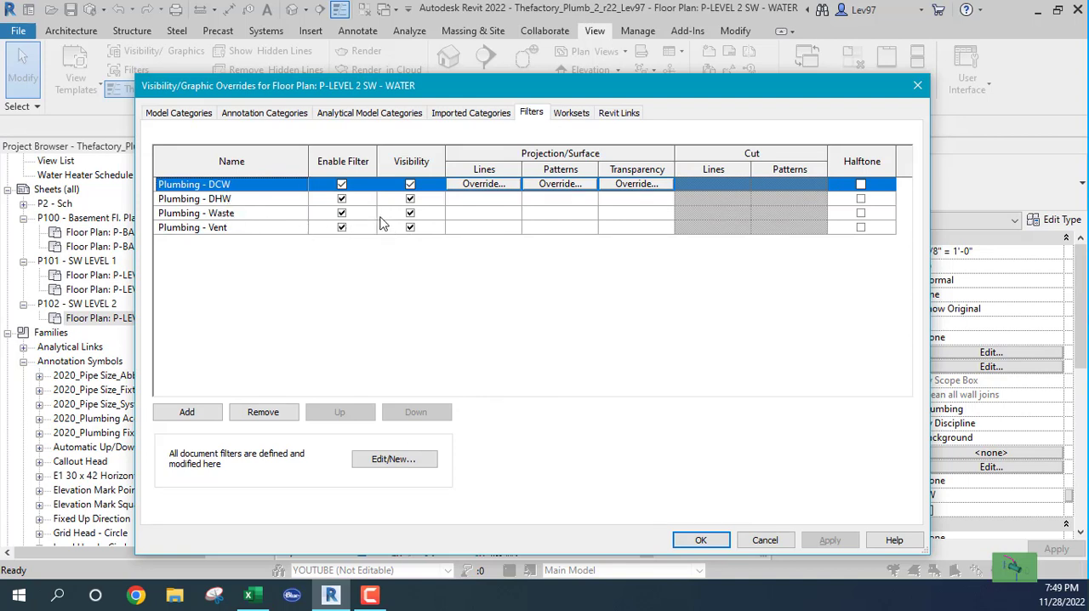
click(410, 213)
click(410, 227)
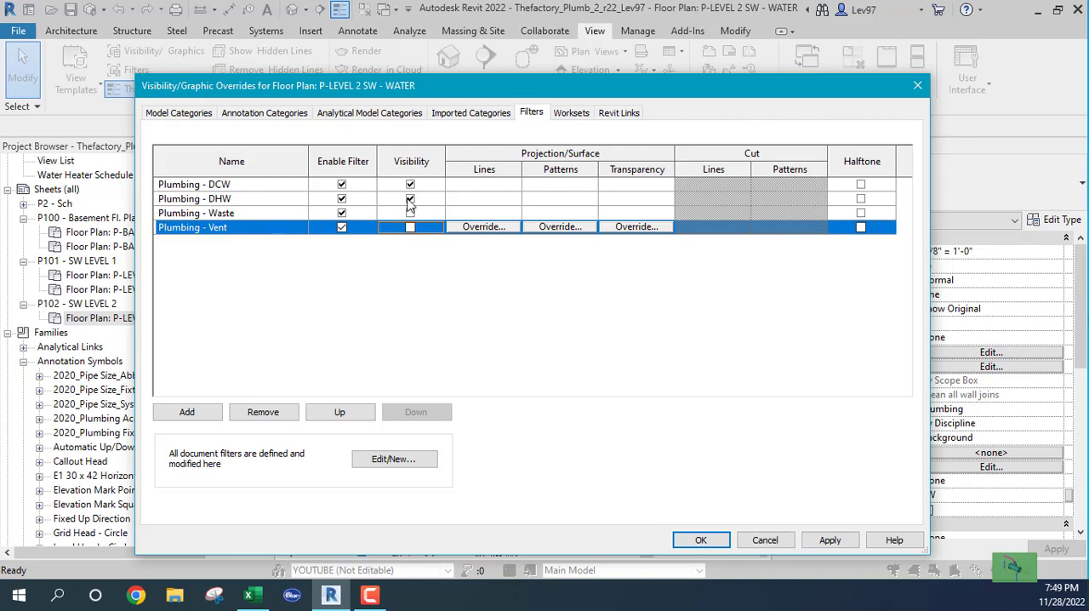
click(701, 540)
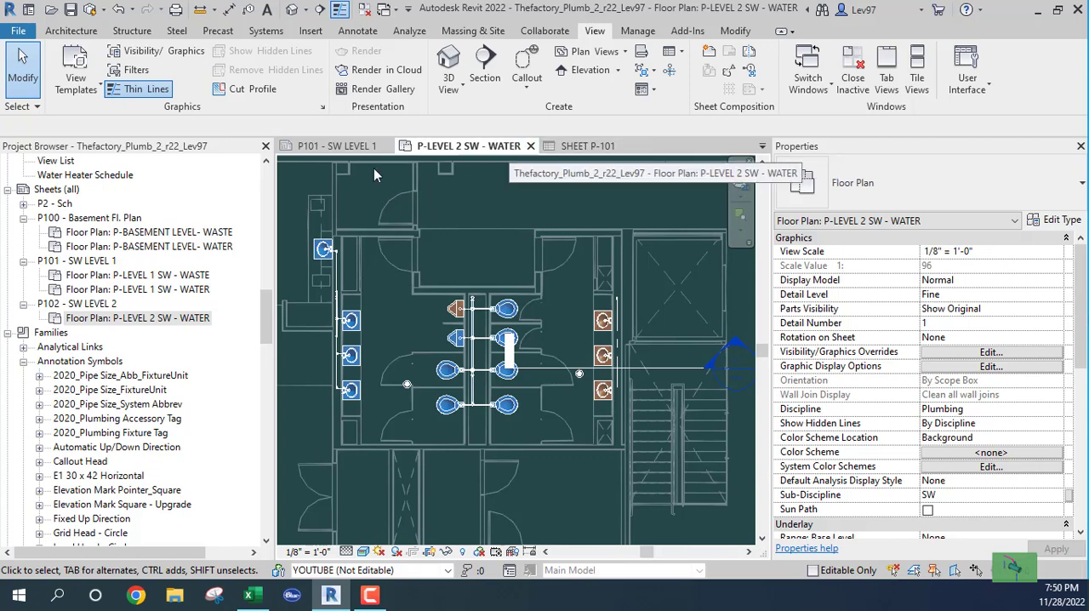
- Review the SHEET P-101 schedule's filter and sort its rows by NOTE_NUMBER in ascending order
click(337, 146)
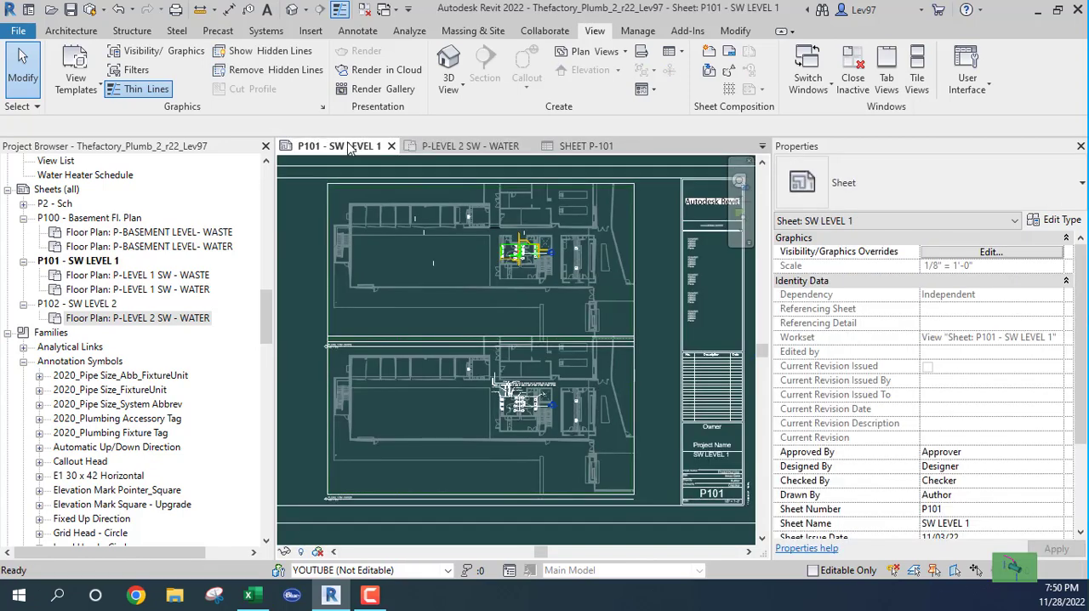
click(579, 148)
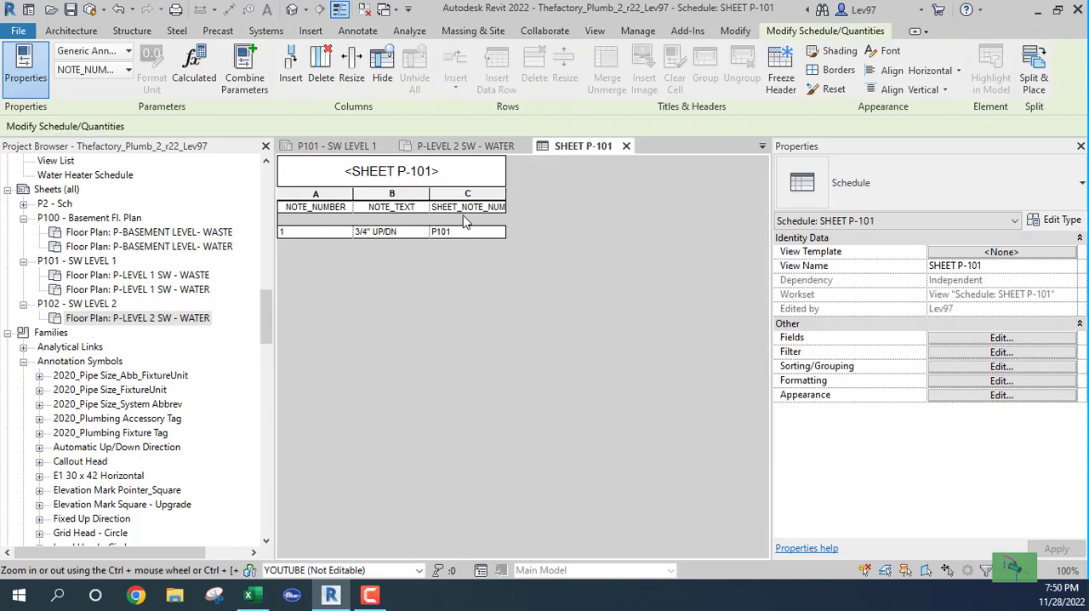
click(966, 341)
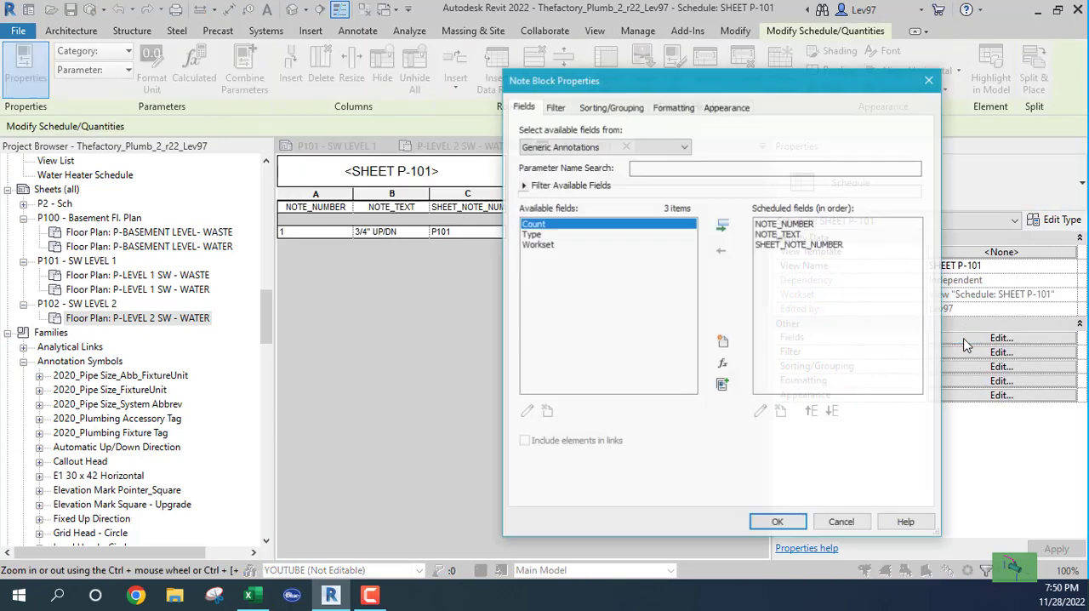
click(558, 106)
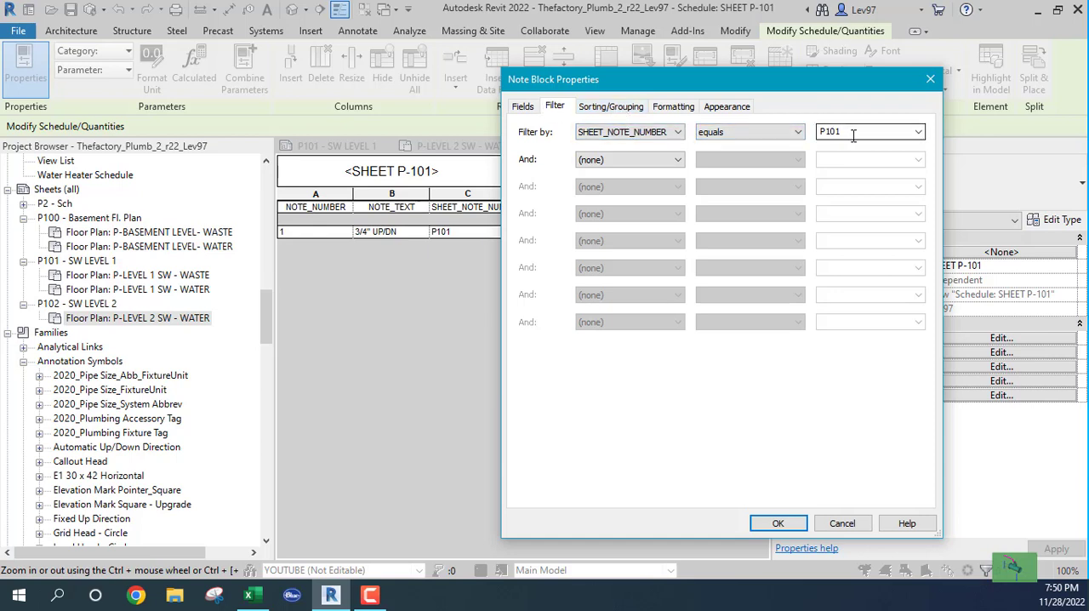
click(611, 107)
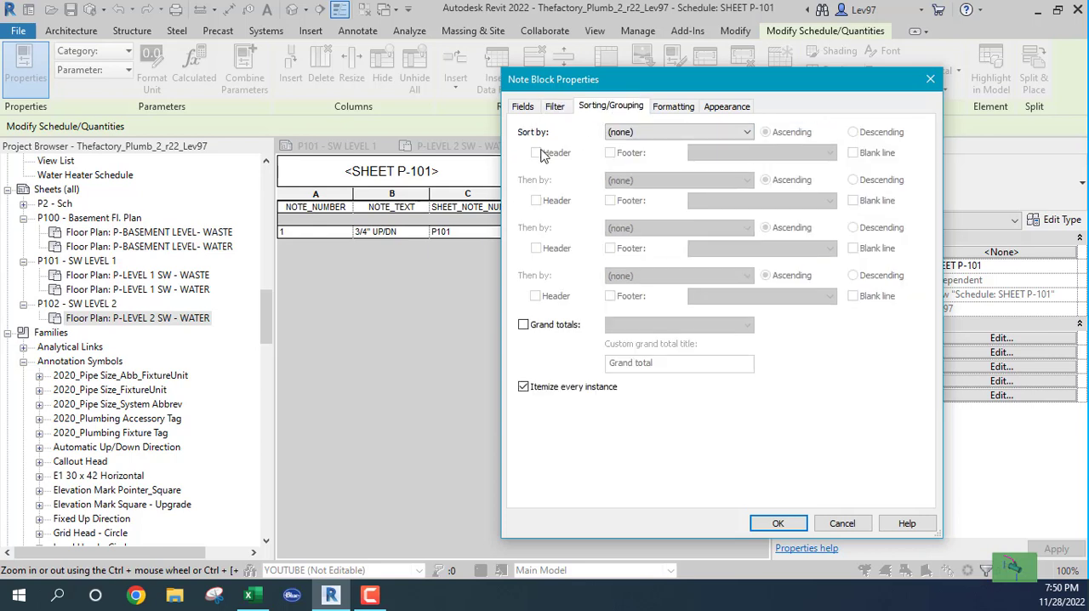
click(748, 134)
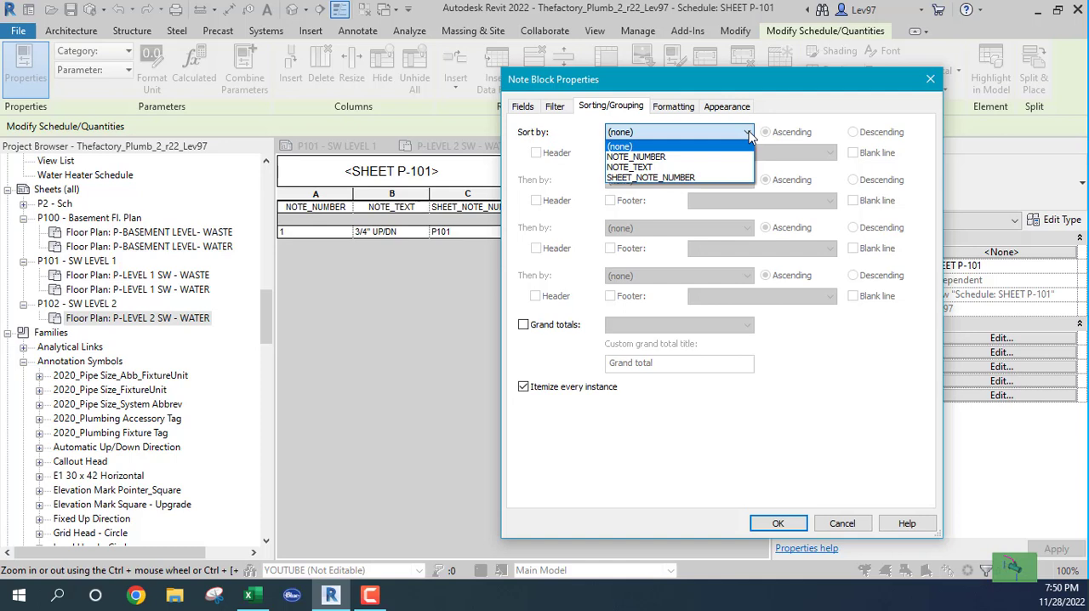
click(636, 156)
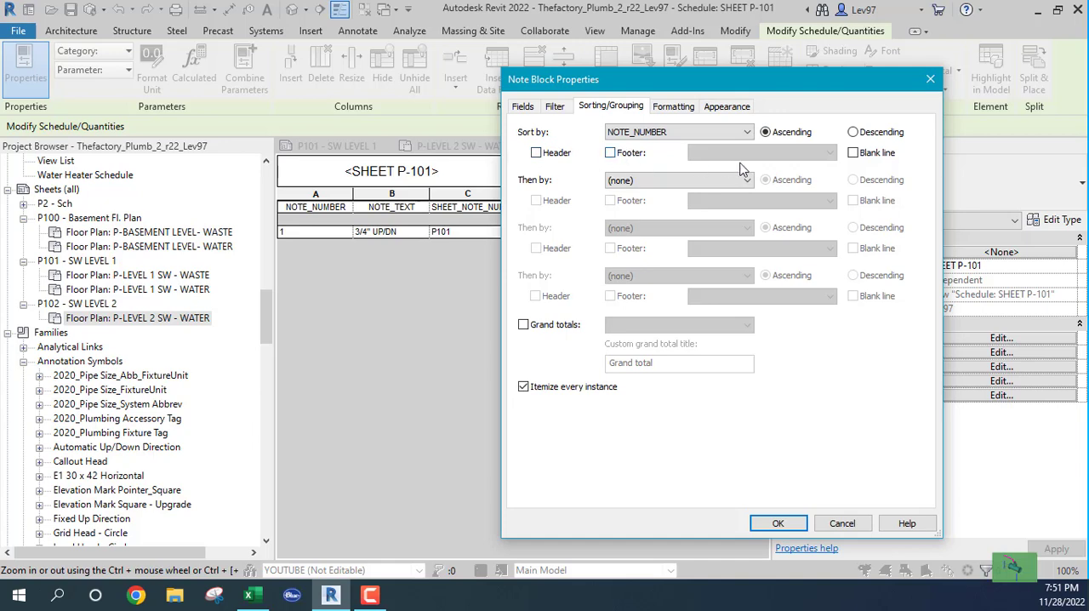
click(778, 524)
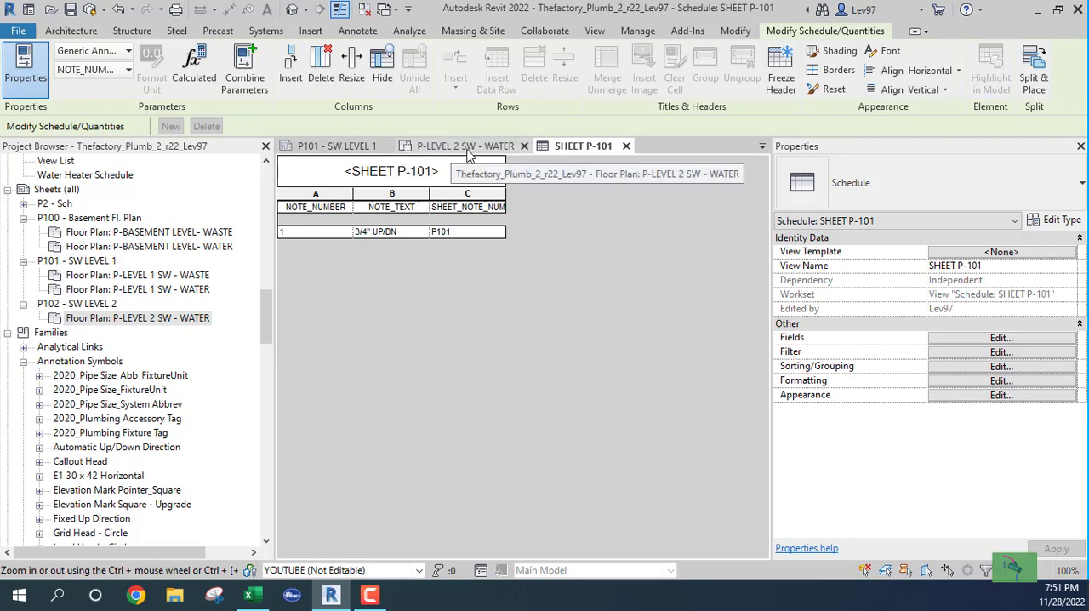
- Close the P-LEVEL 2 SW - WATER view and widen the schedule's SHEET_NOTE_NUMBER column to fit its heading
click(524, 147)
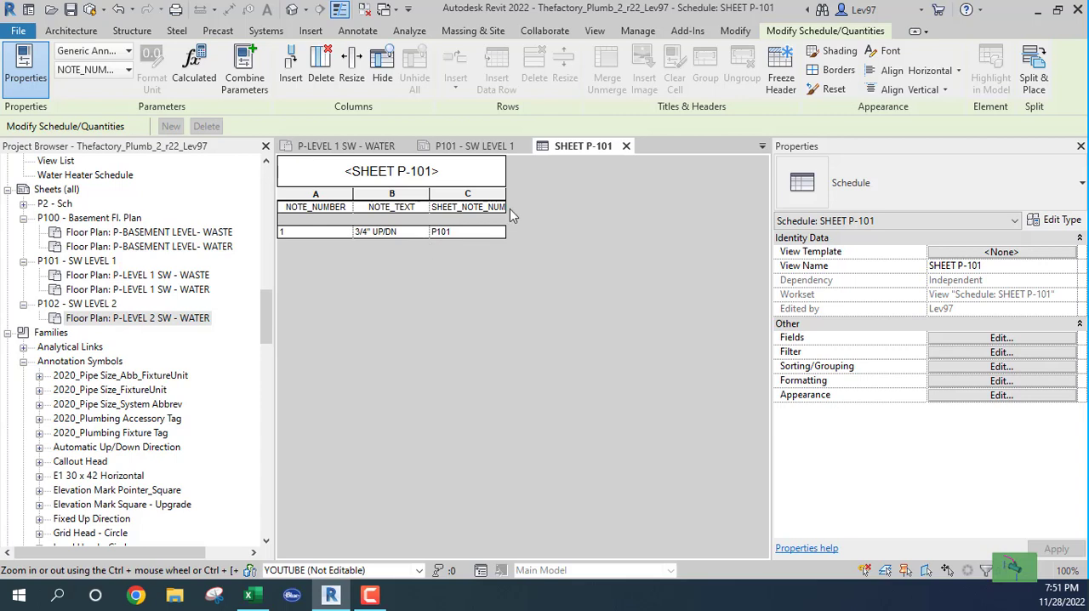
drag(503, 189, 598, 191)
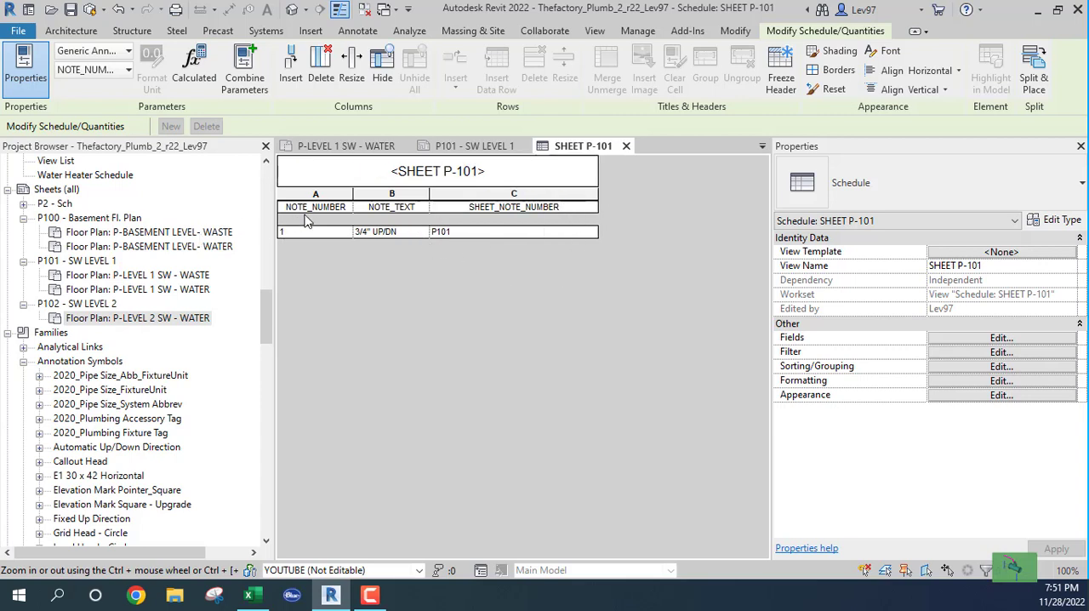
- Delete the 1 1/2" DCW pipe tag beside the left lavatory group on the P-LEVEL 1 SW - WATER plan
click(344, 149)
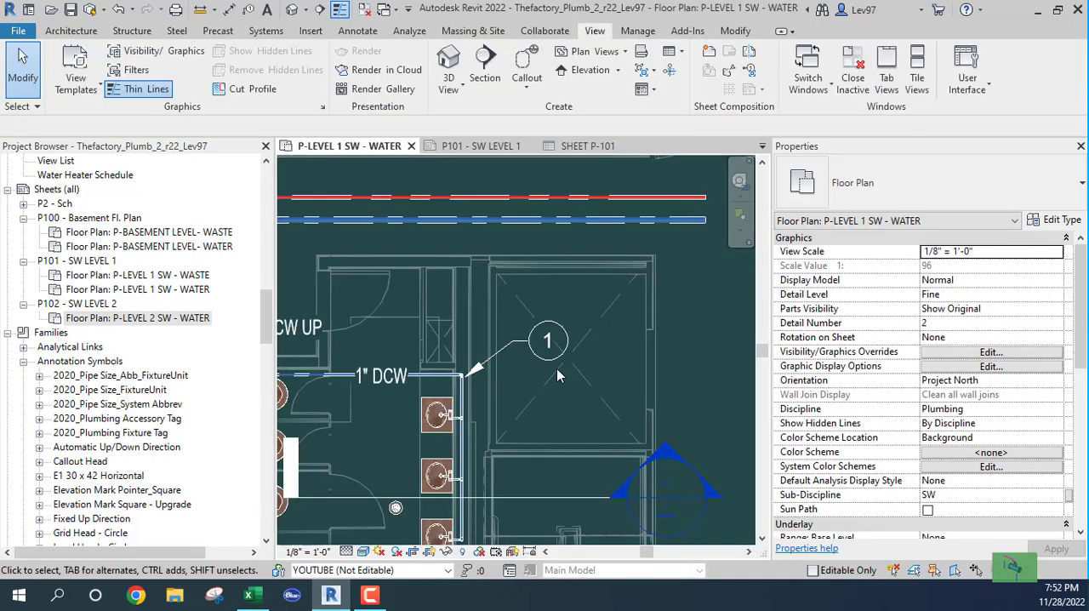
scroll(542, 389, down, 1)
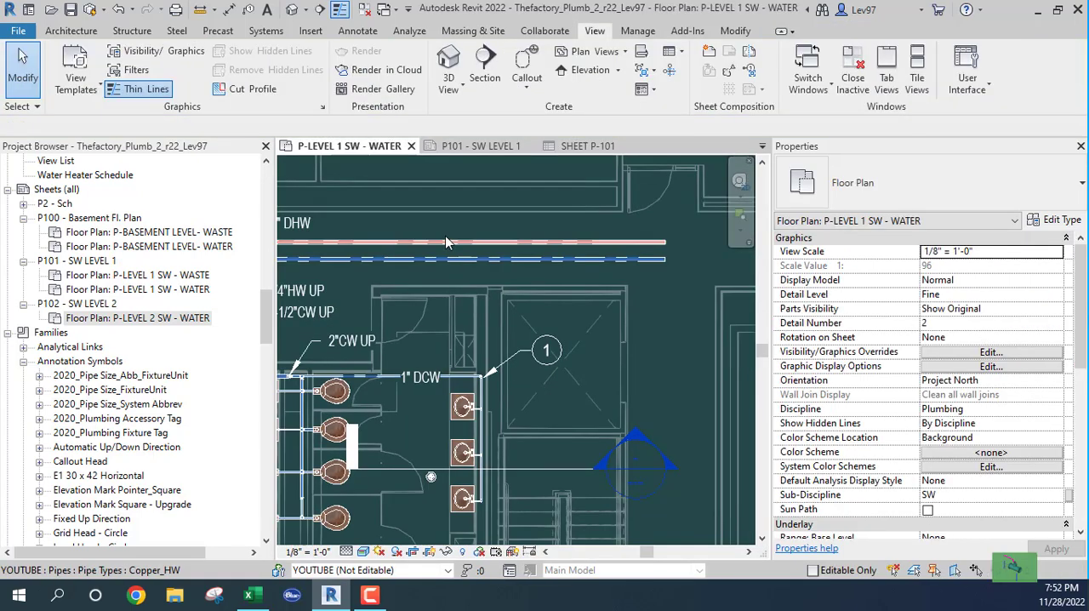
middle_drag(573, 412, 713, 414)
scroll(416, 418, down, 2)
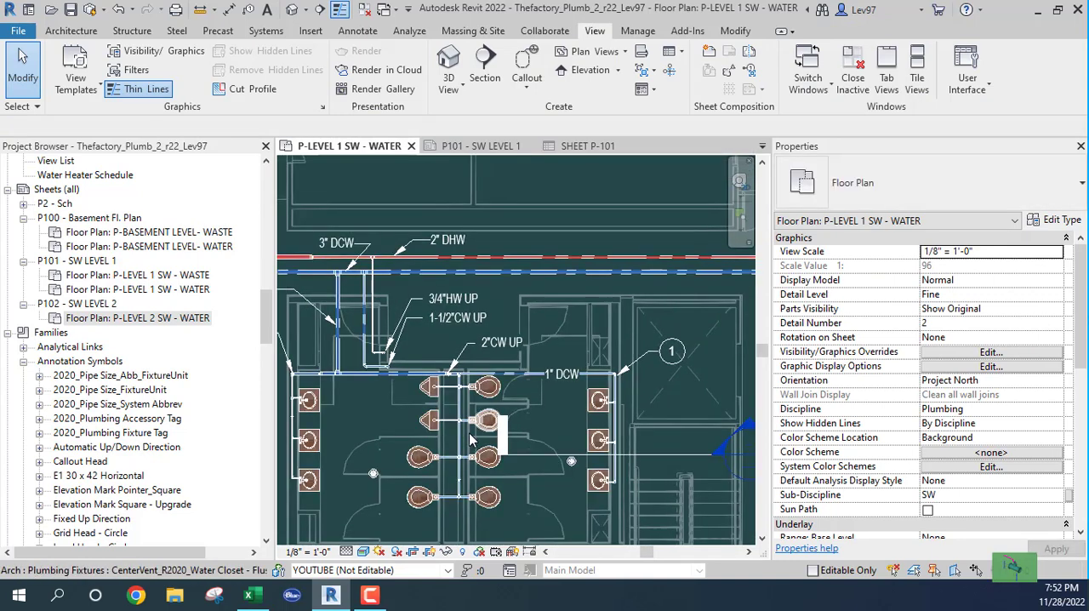
middle_drag(422, 442, 532, 413)
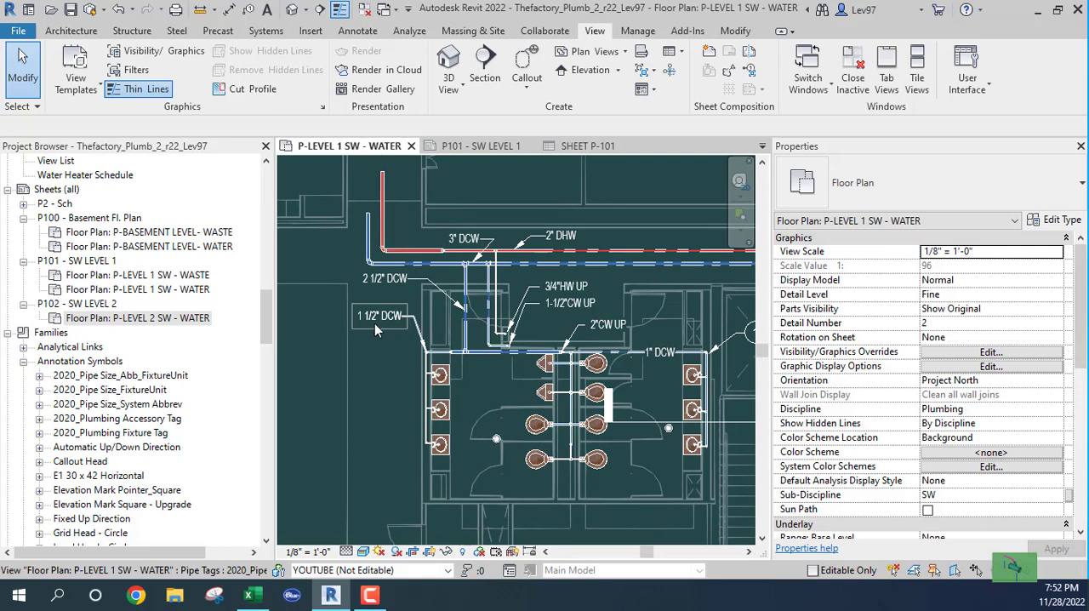
click(374, 323)
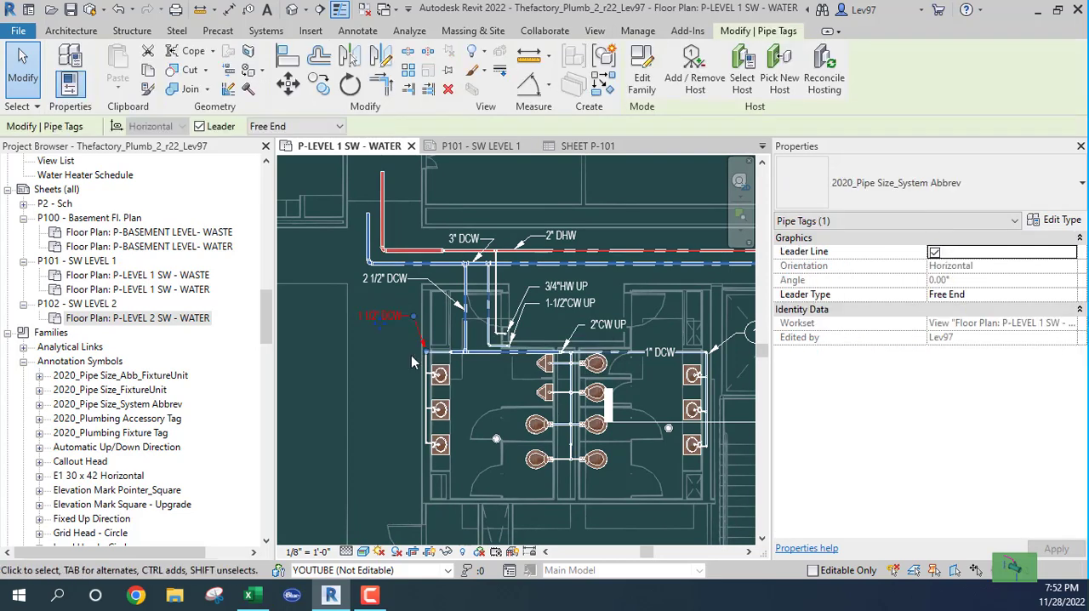
scroll(400, 352, up, 2)
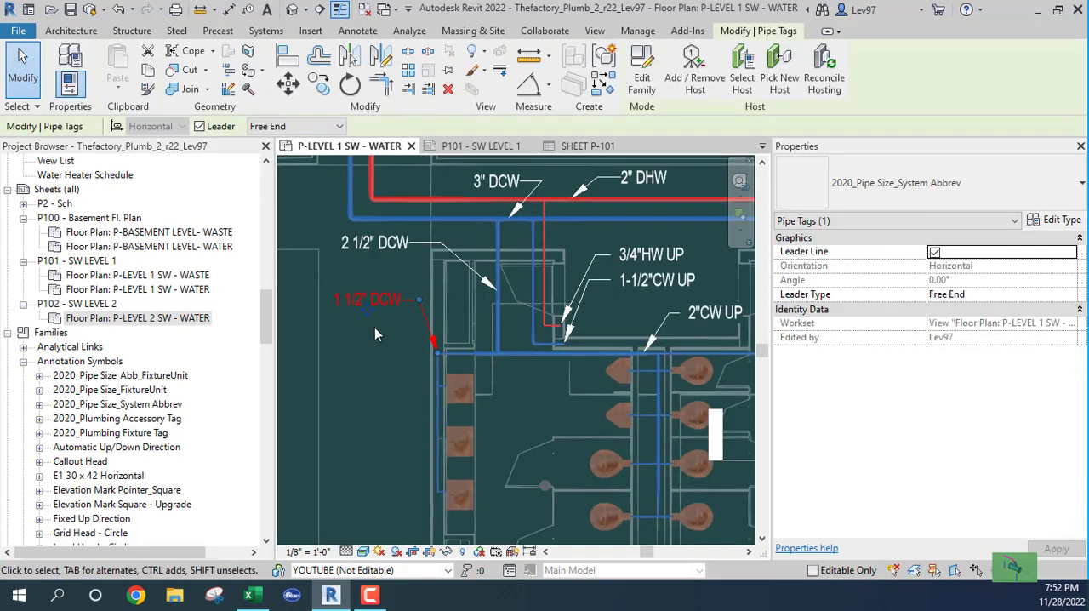
click(369, 376)
- Copy keynote 1 from the right lavatory group to the open area beside the left lavatory group
middle_drag(555, 397, 369, 389)
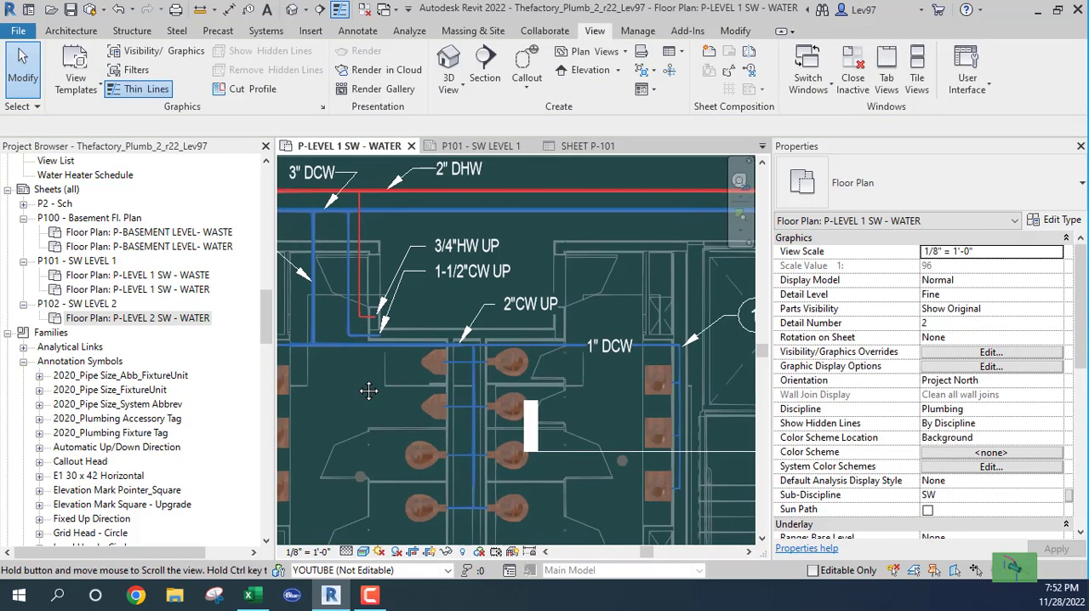
scroll(428, 399, down, 1)
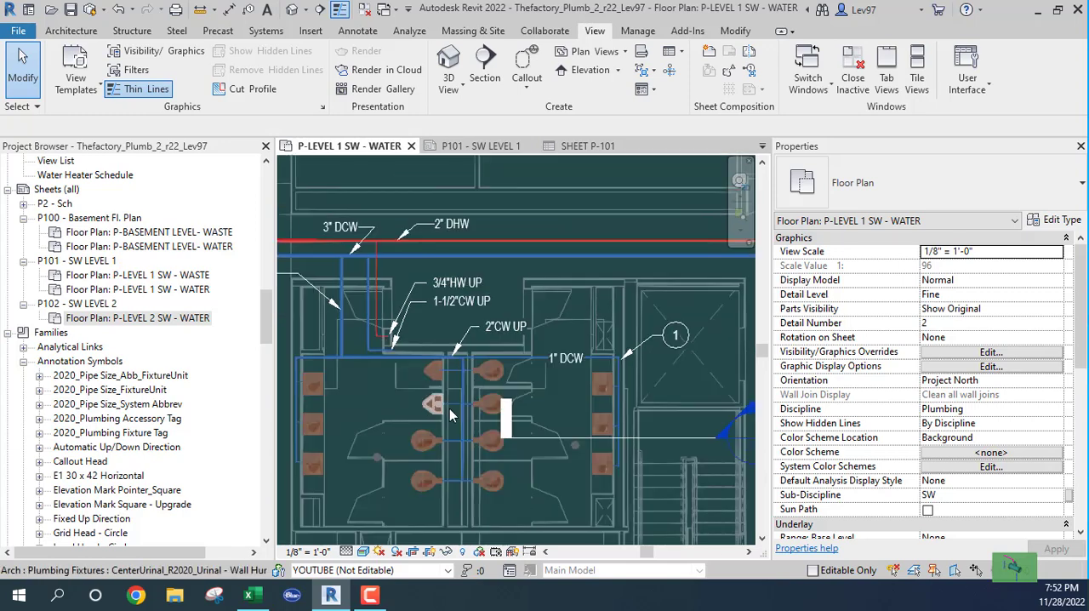
click(670, 349)
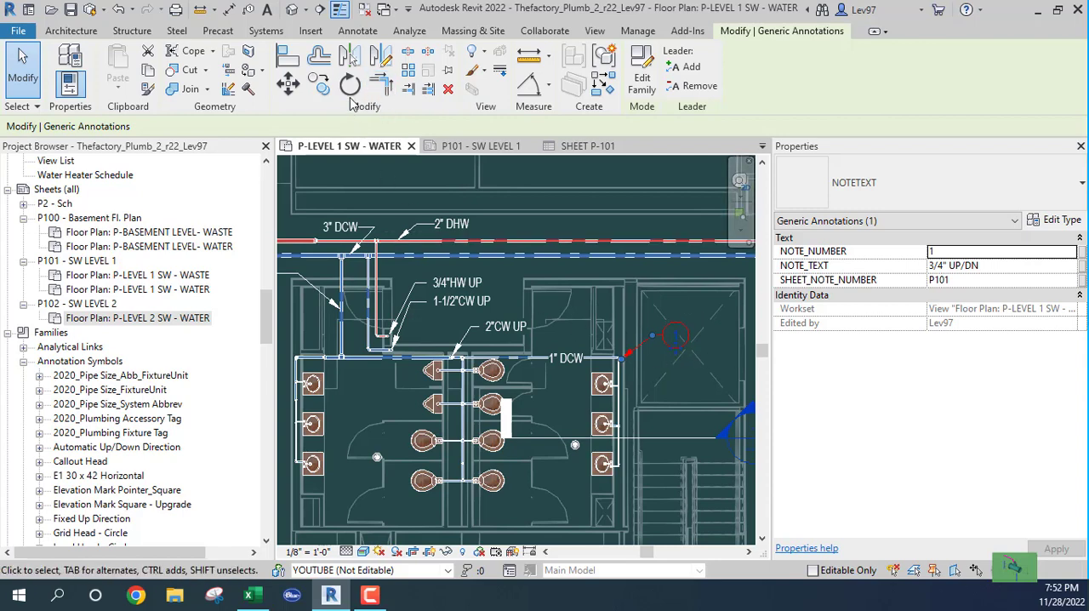
click(317, 85)
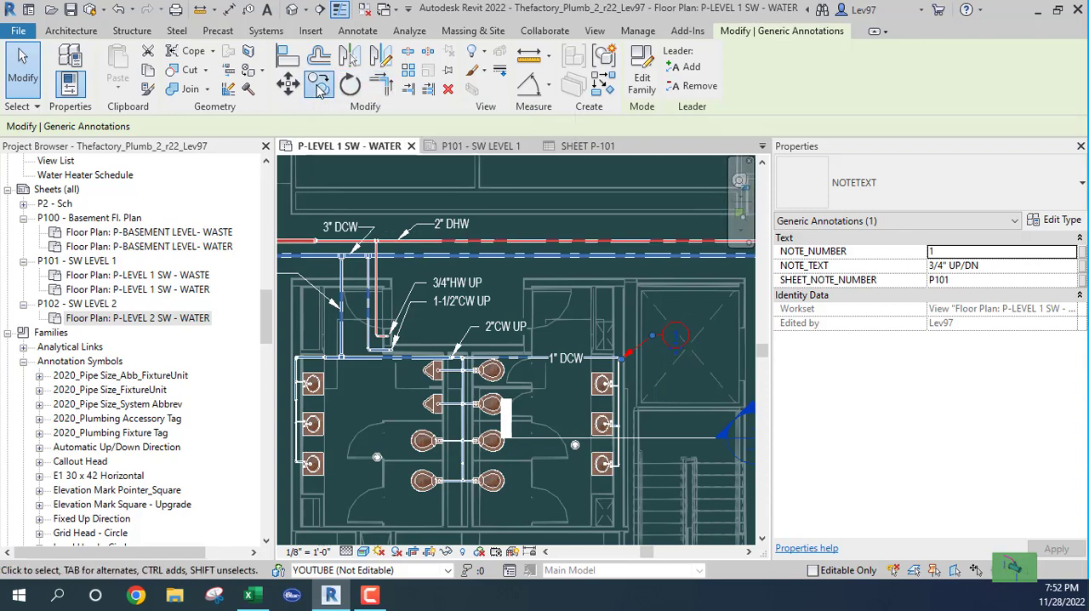
click(679, 386)
scroll(479, 405, down, 2)
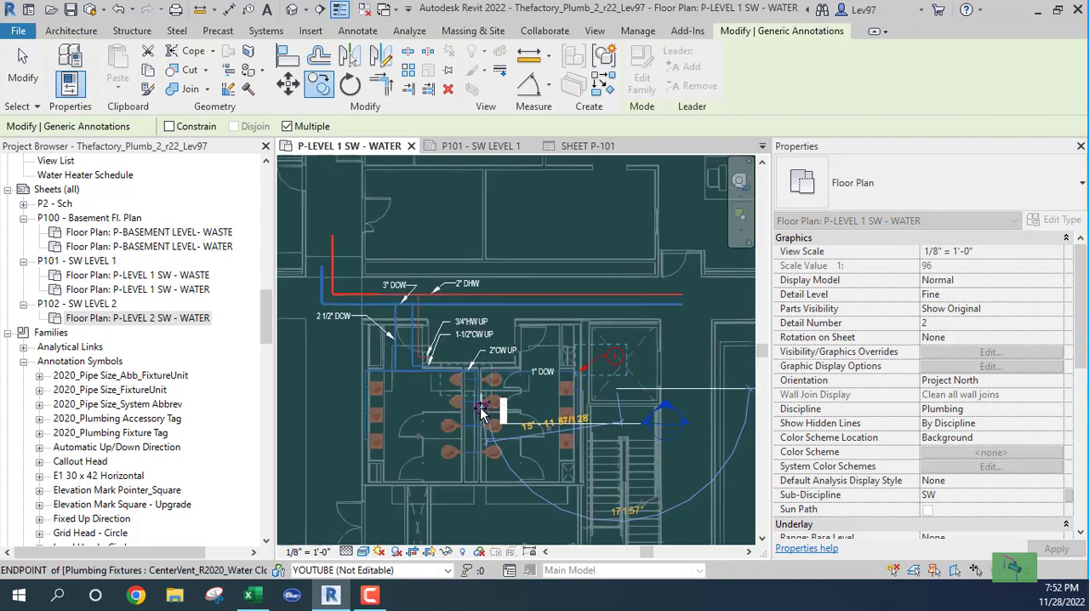
middle_drag(479, 404, 662, 387)
scroll(524, 385, up, 1)
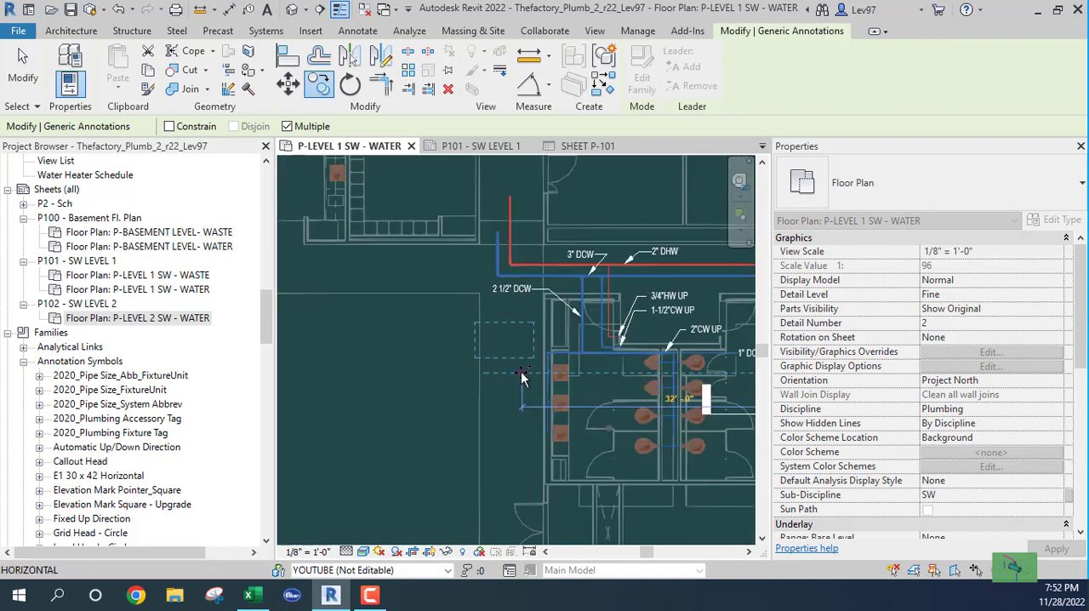
click(521, 372)
key(Escape)
key(Escape)
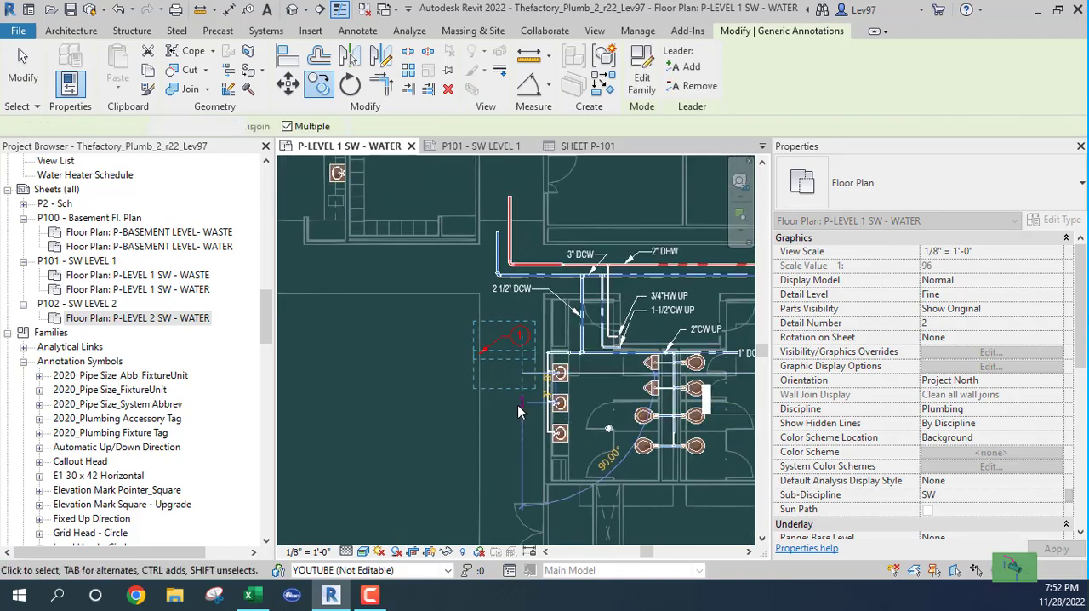
- Move the copied keynote's leader arrow onto the pipe corner above the left lavatory group
scroll(508, 379, up, 2)
scroll(507, 382, up, 1)
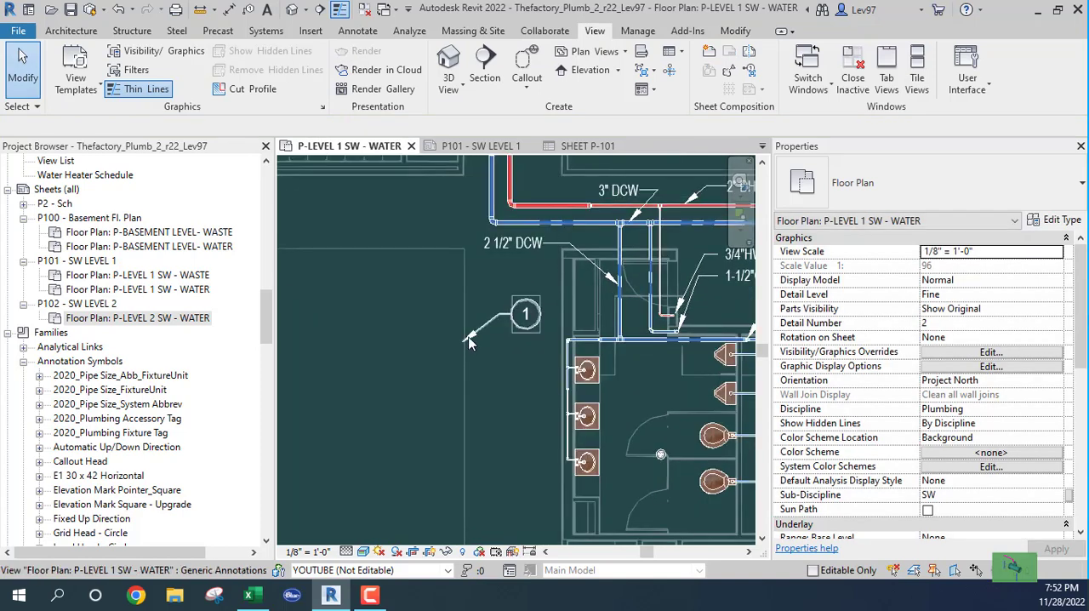
click(457, 345)
drag(462, 342, 553, 348)
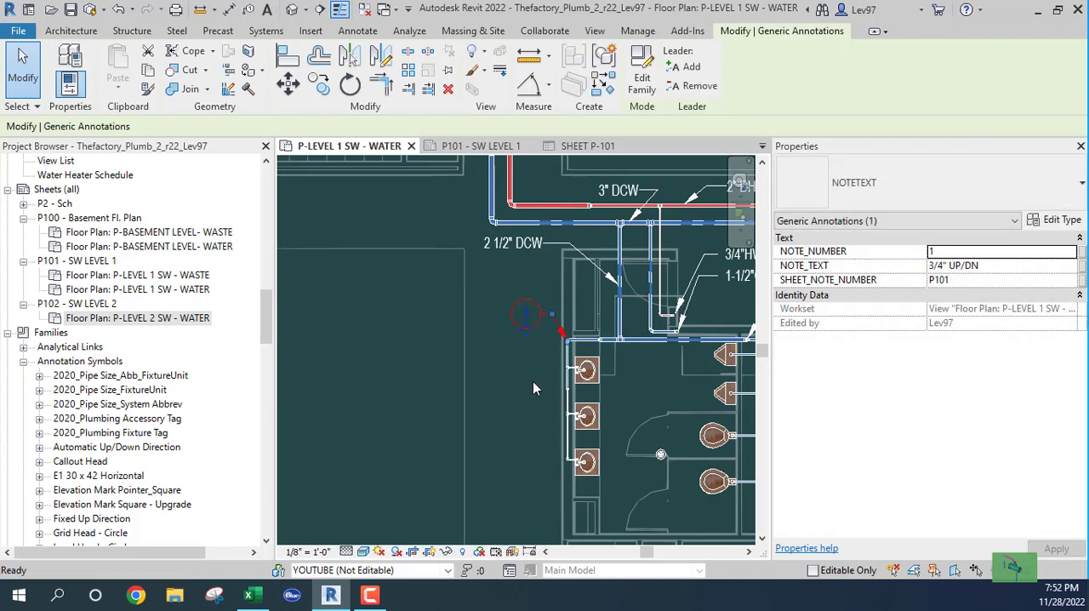
click(532, 381)
- Open the SHEET P-101 schedule and check how the copied keynote is listed
middle_drag(595, 396, 278, 372)
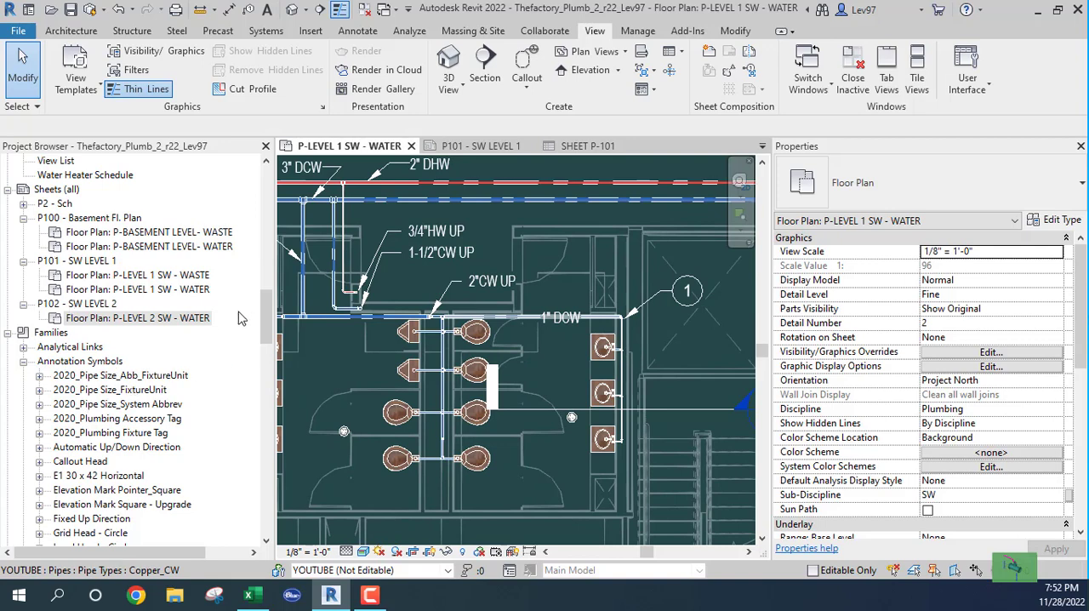
drag(269, 311, 255, 282)
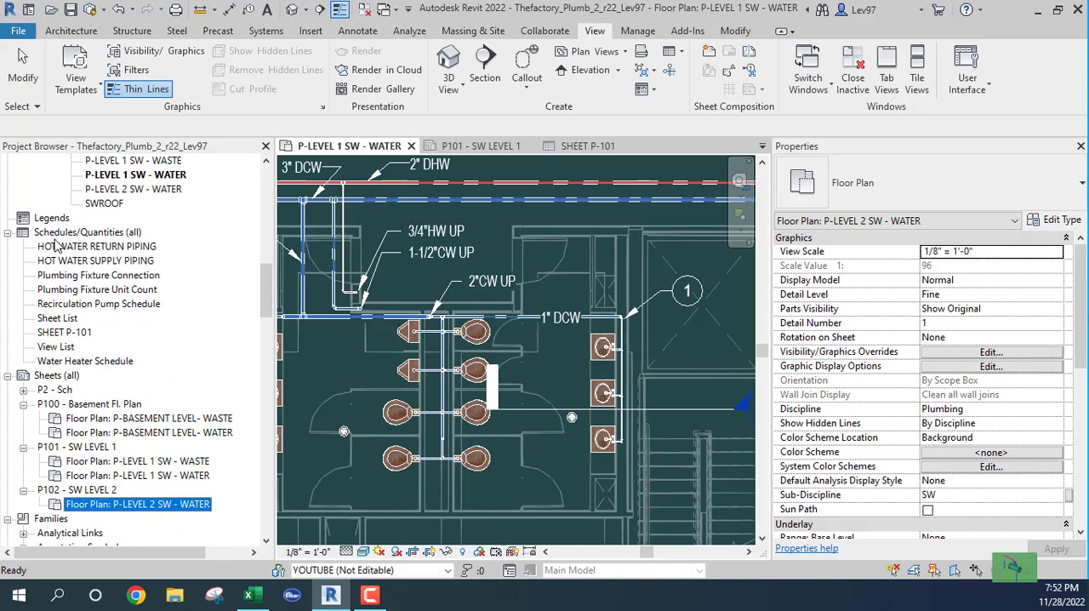
double_click(56, 334)
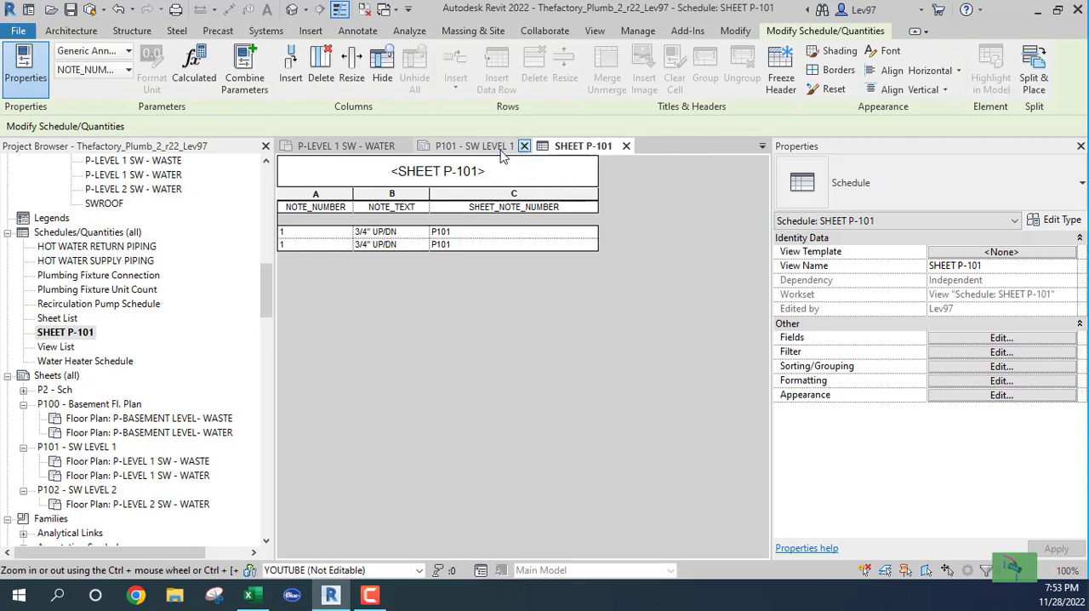
- Return to the P-LEVEL 1 SW - WATER plan and examine the keynotes at both lavatory groups
click(326, 150)
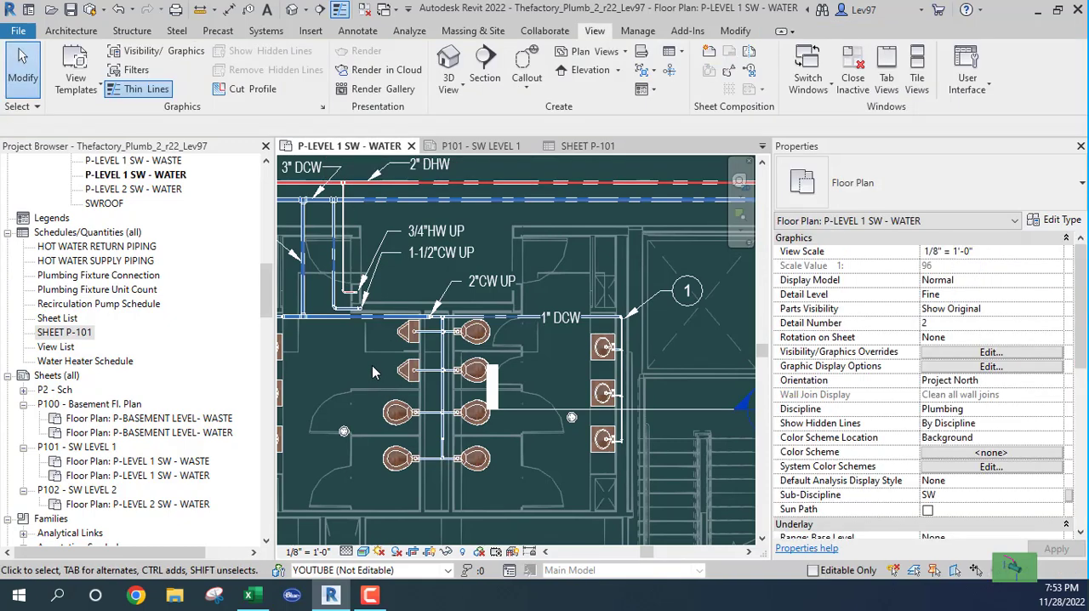
scroll(371, 365, down, 3)
middle_drag(399, 388, 483, 364)
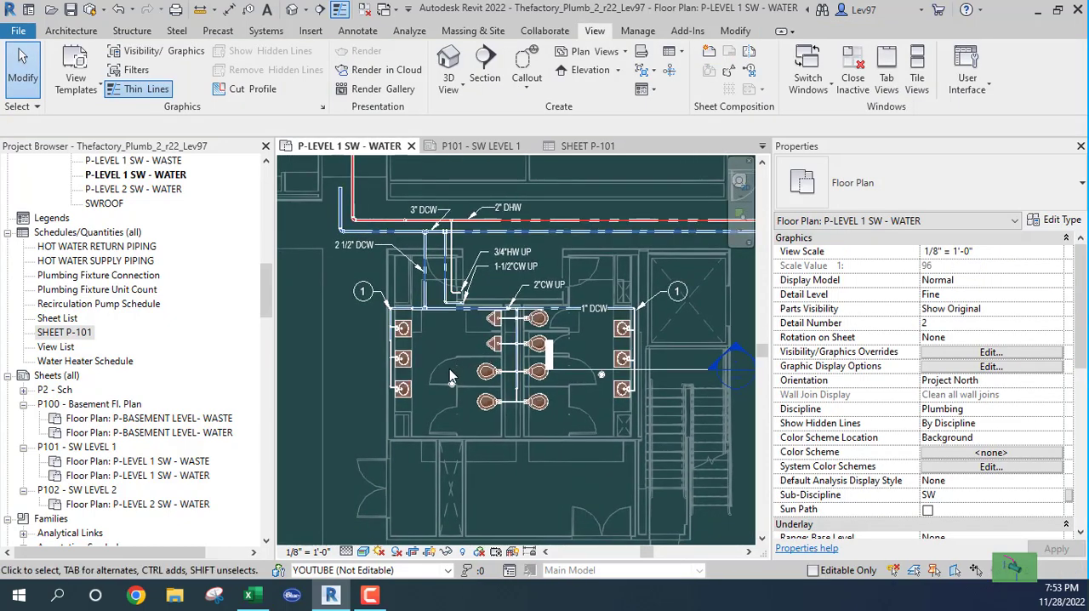
middle_drag(459, 365, 426, 313)
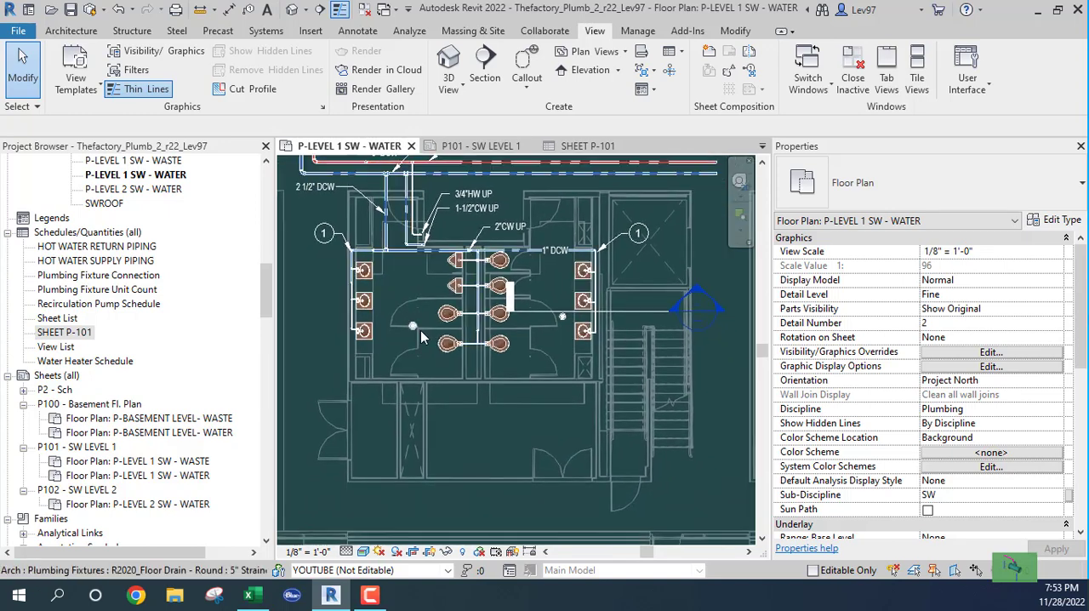
scroll(426, 348, up, 1)
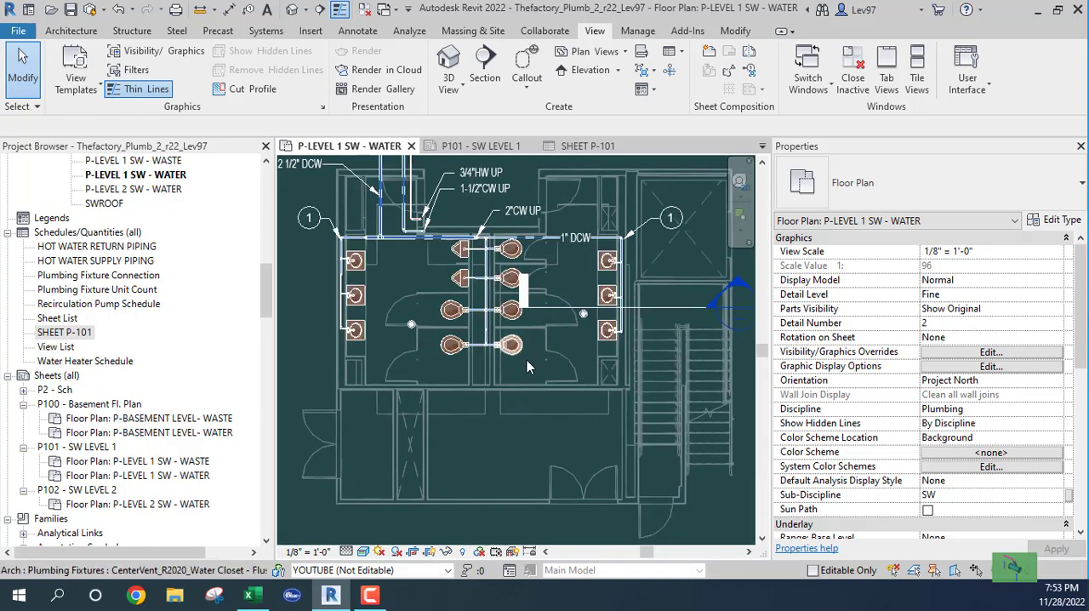
- Examine the pipe size and riser text notes above the restrooms alongside the keynotes at the lavatory groups
middle_drag(554, 375, 546, 433)
scroll(499, 354, up, 1)
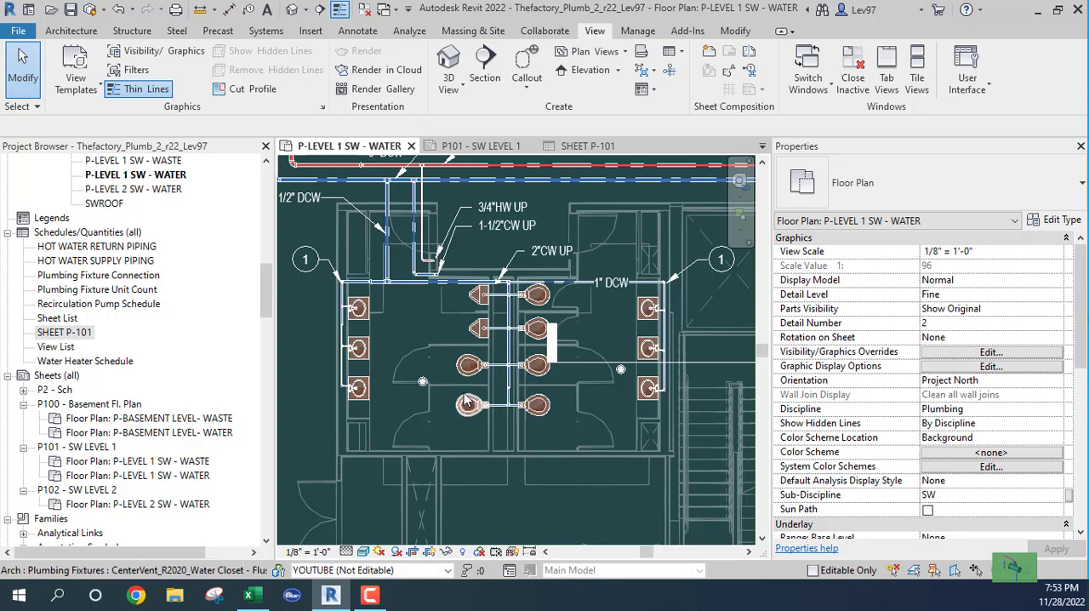
scroll(467, 259, up, 4)
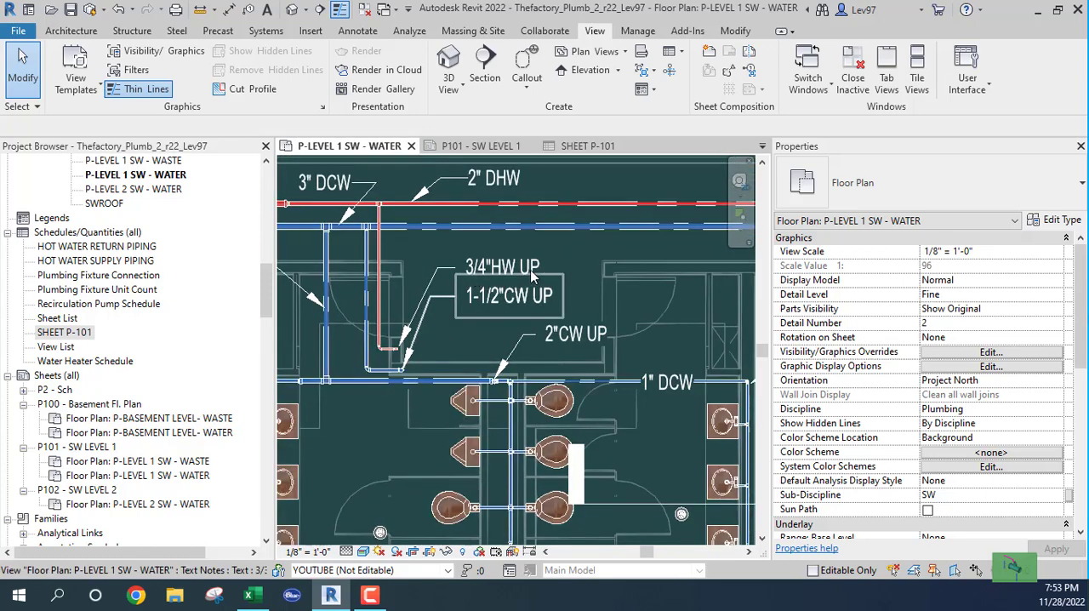
scroll(462, 325, down, 2)
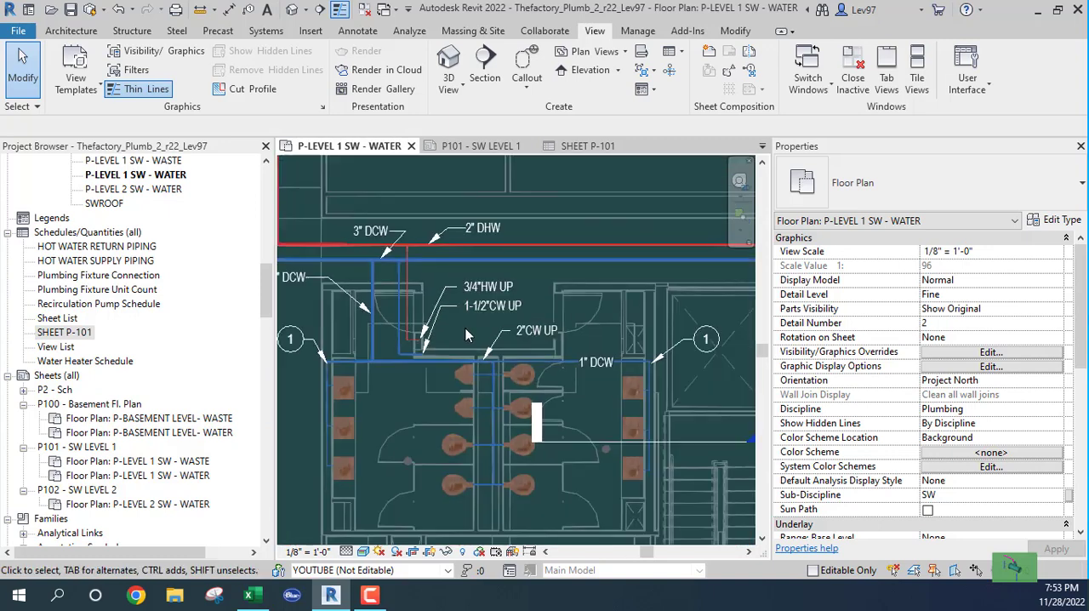
middle_drag(560, 407, 369, 372)
middle_drag(442, 320, 652, 350)
scroll(518, 282, up, 1)
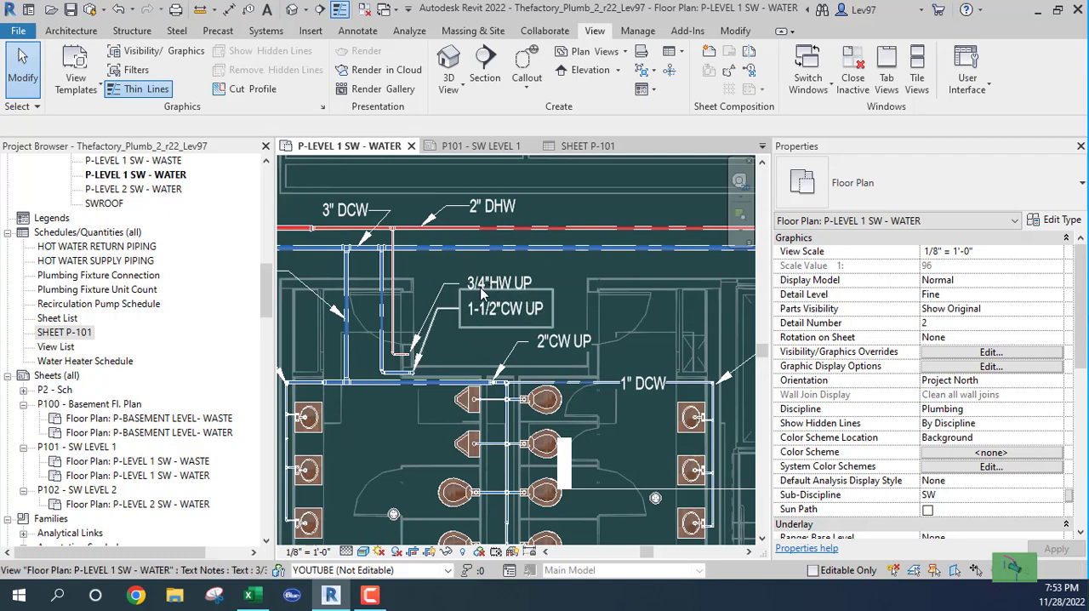
scroll(407, 440, down, 1)
middle_drag(404, 440, 493, 392)
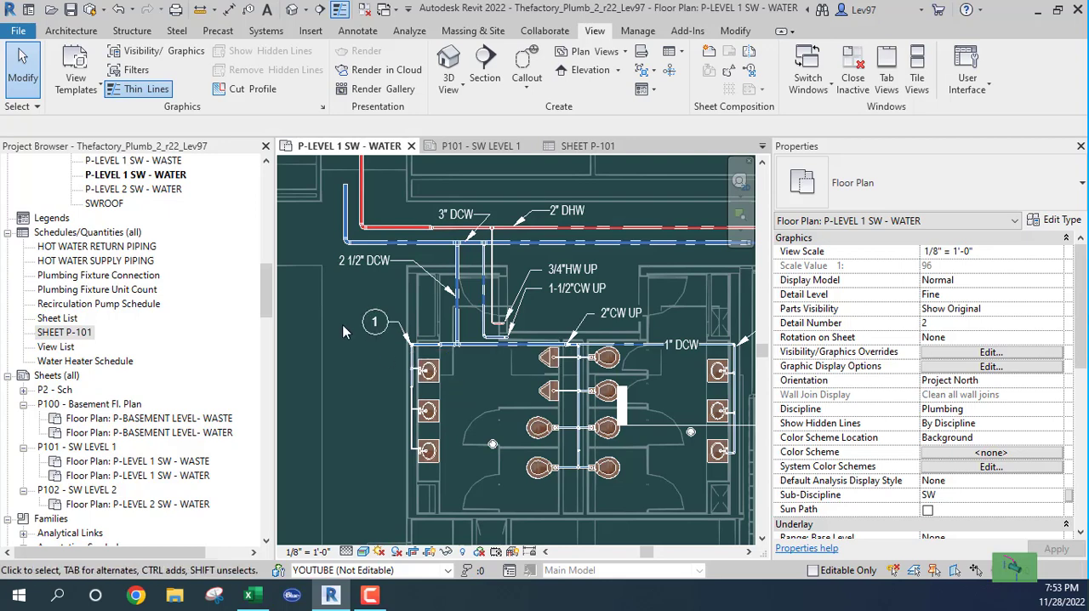
- Turn off itemizing every instance in the sorting settings of the SHEET P-101 schedule
click(577, 148)
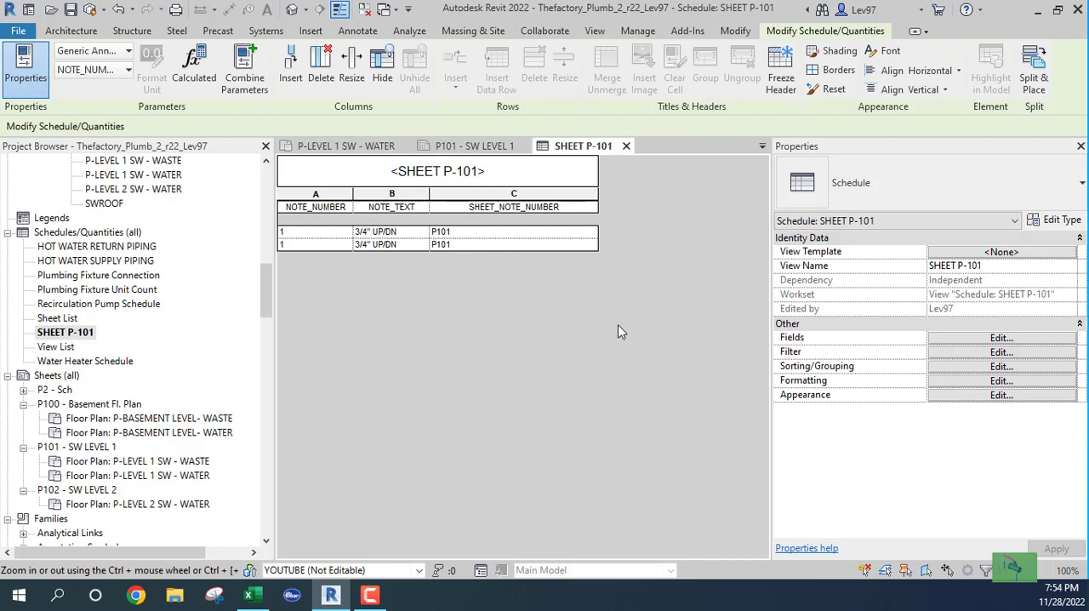
click(1001, 339)
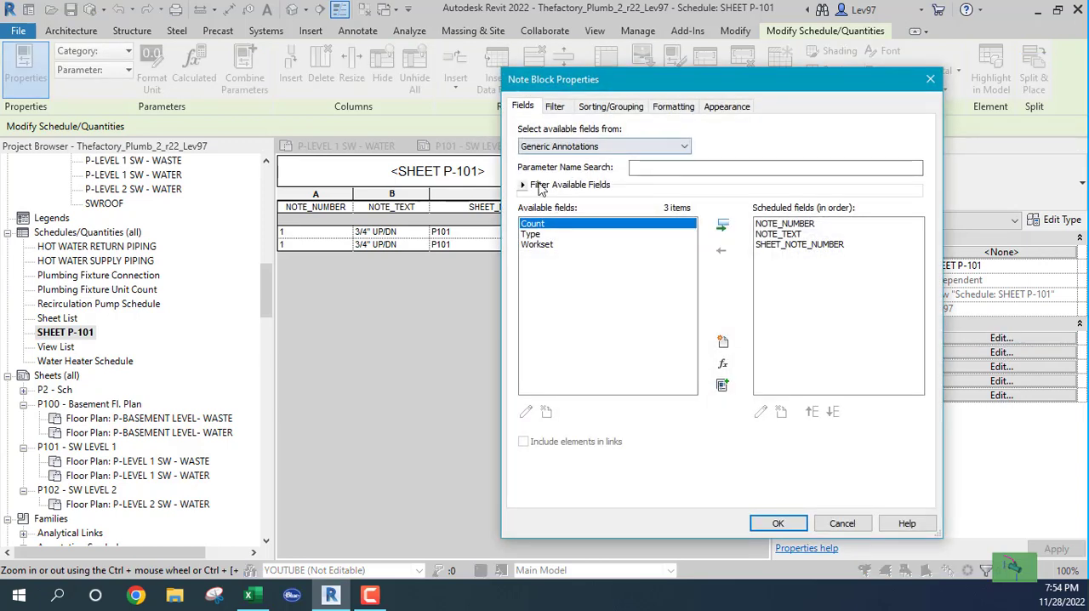
click(555, 108)
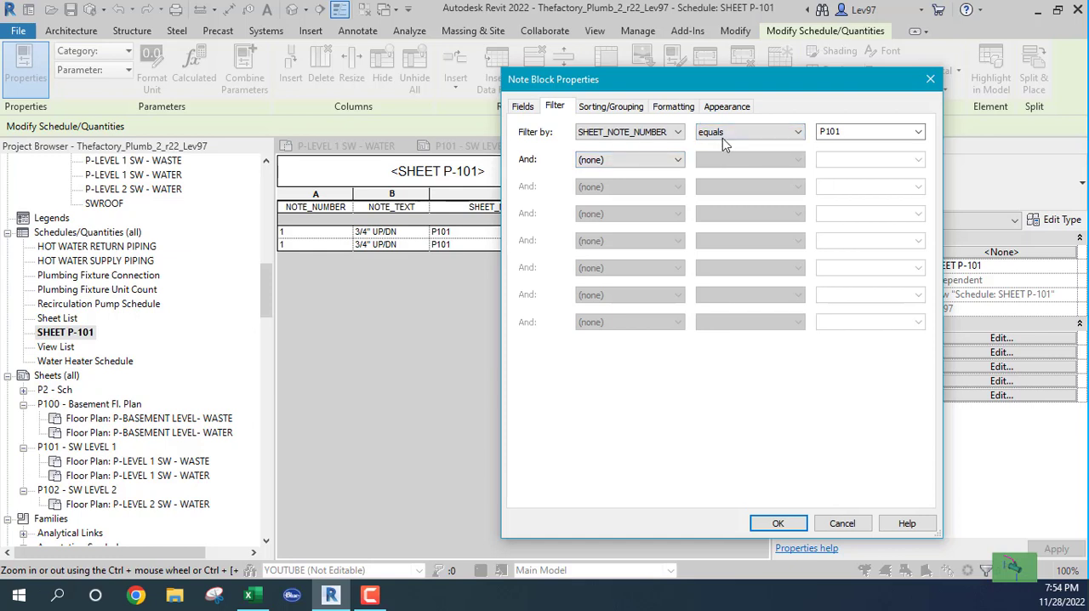
click(606, 108)
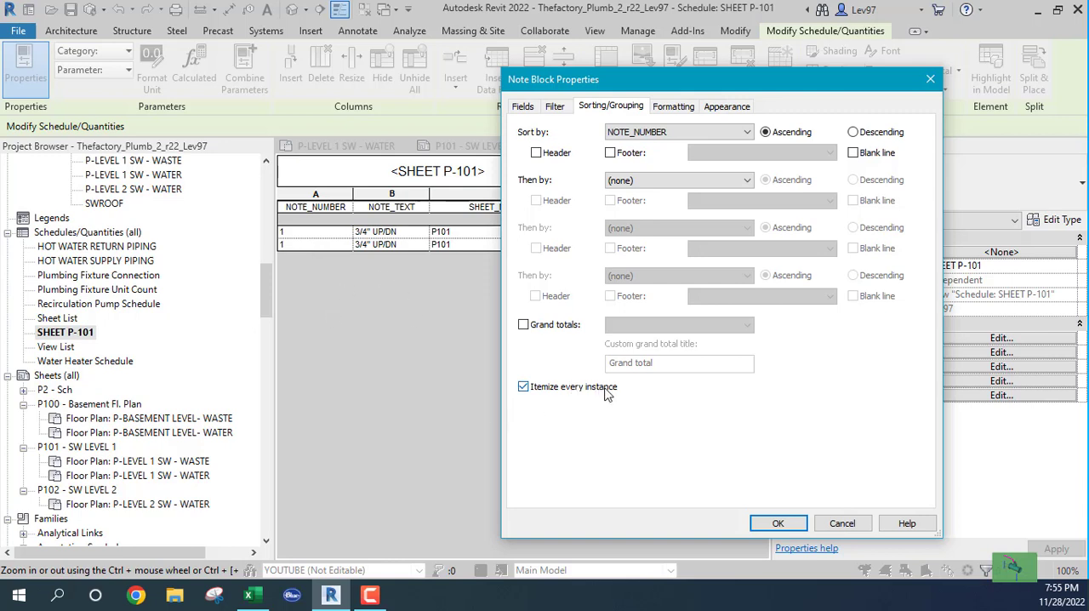
click(524, 387)
click(776, 522)
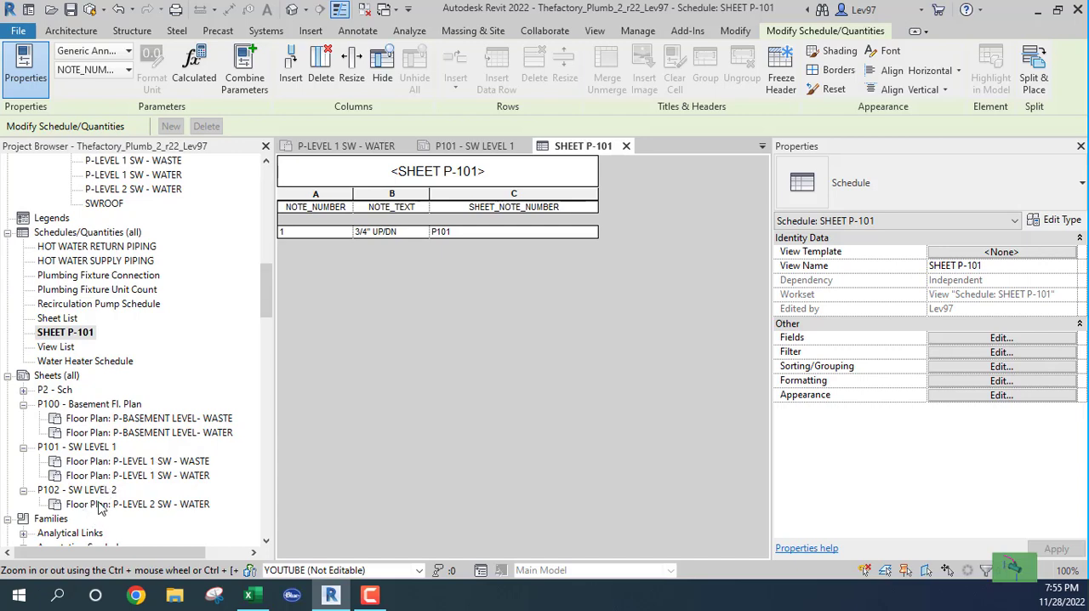
- Open the P-LEVEL 2 SW - WATER plan and place a NOTETEXT annotation in the open area above the toilet chase
double_click(128, 503)
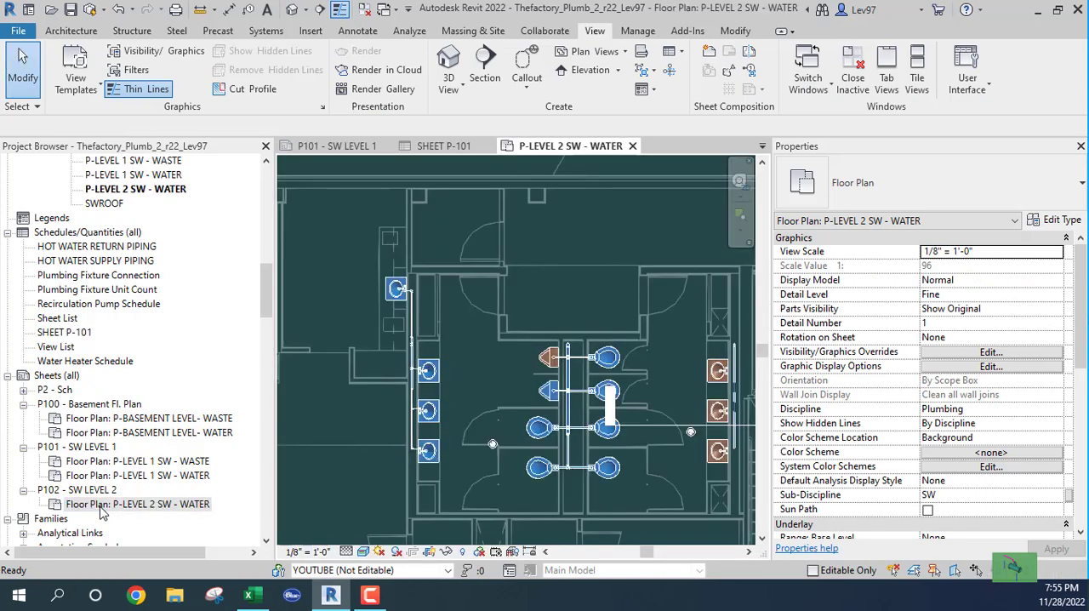
middle_drag(464, 410, 453, 445)
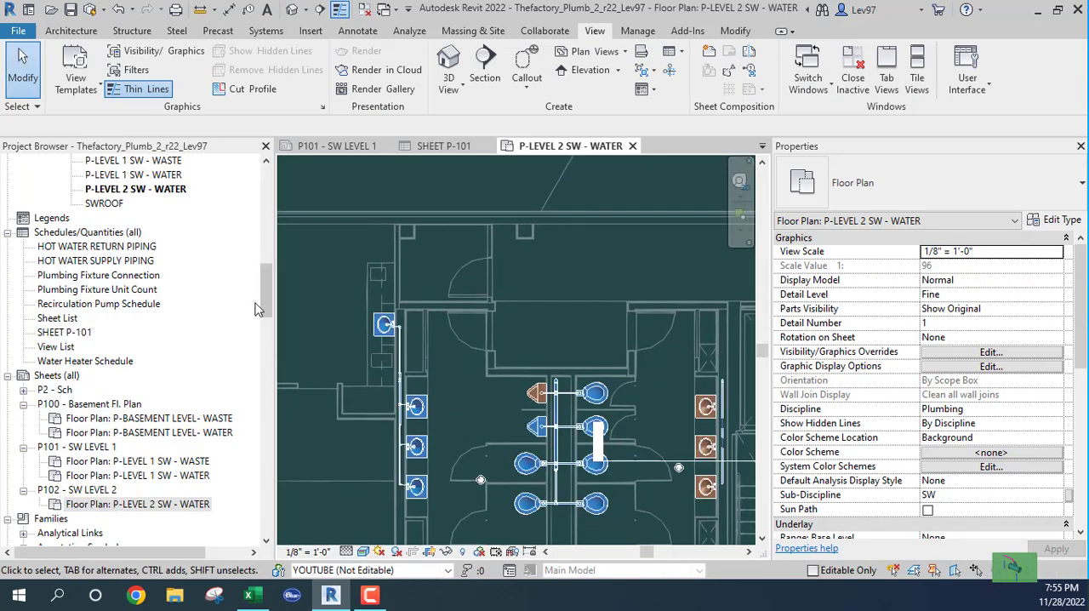
drag(266, 295, 274, 351)
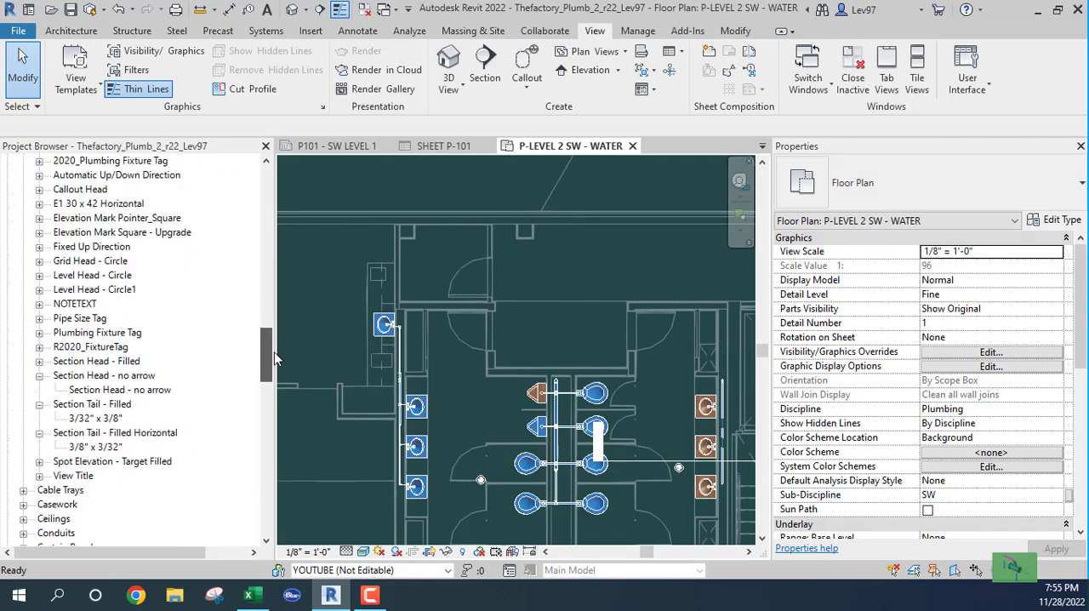
click(39, 304)
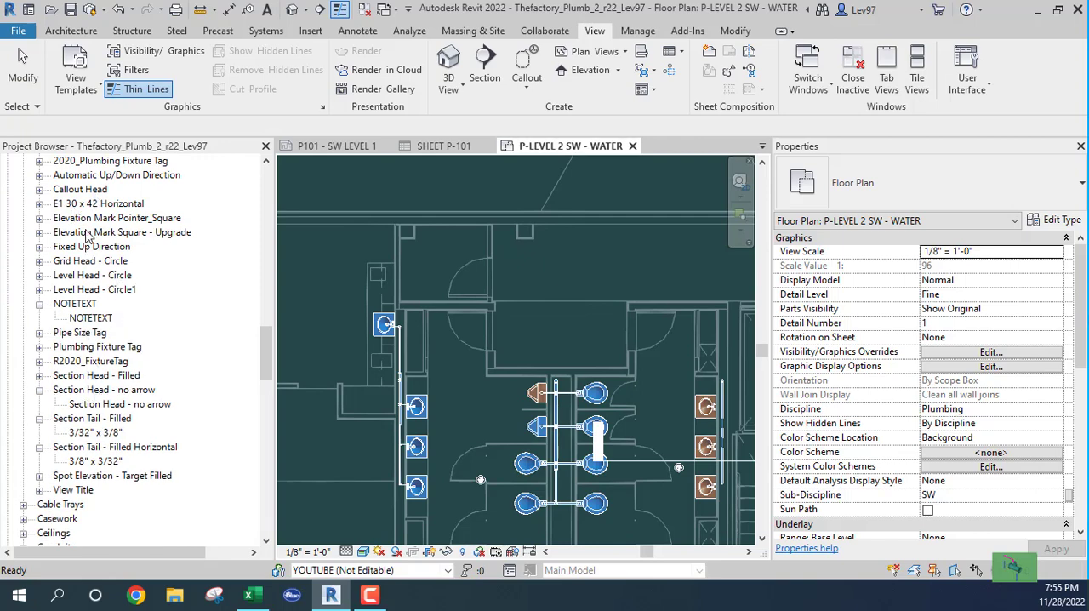
click(84, 320)
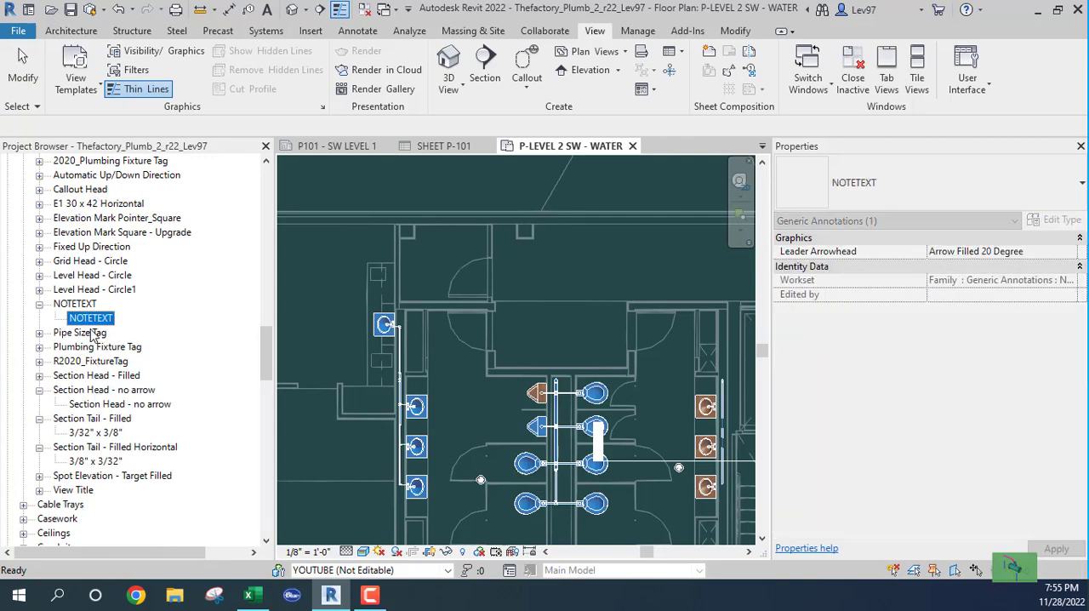
drag(329, 273, 332, 273)
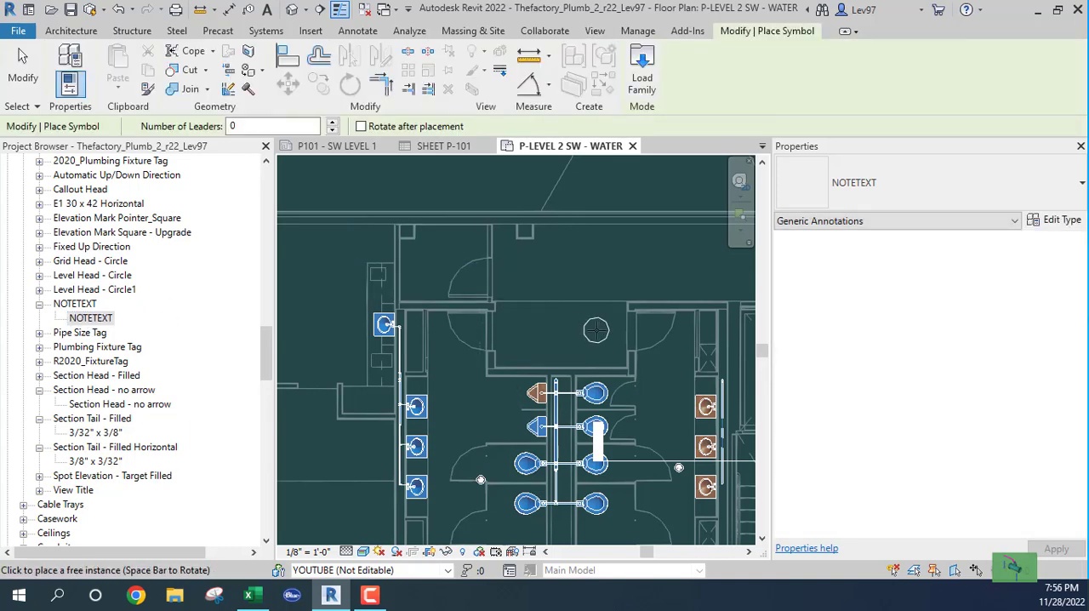
click(603, 338)
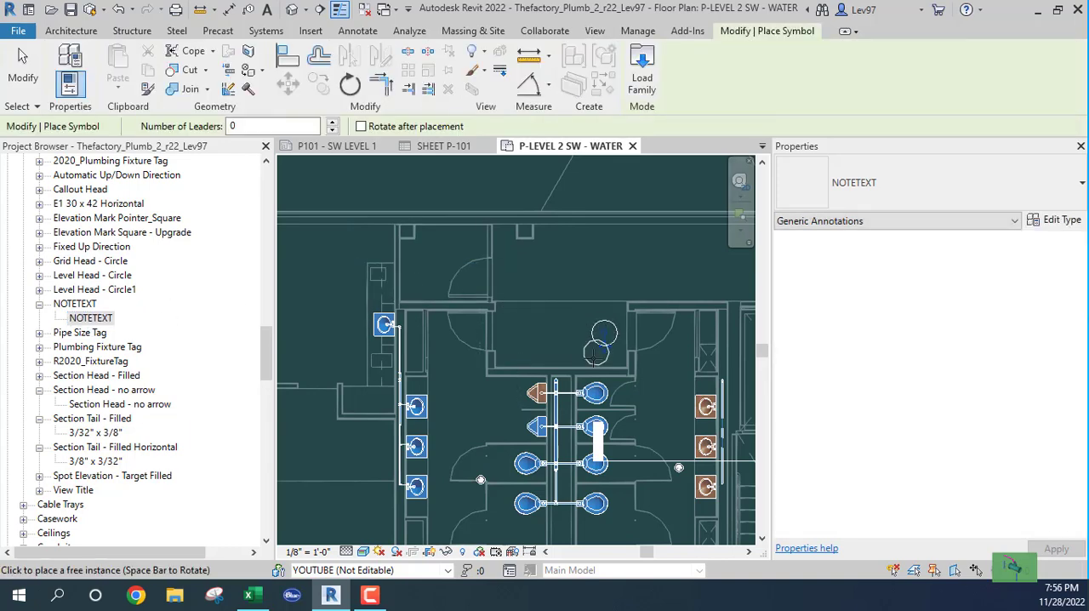
key(Escape)
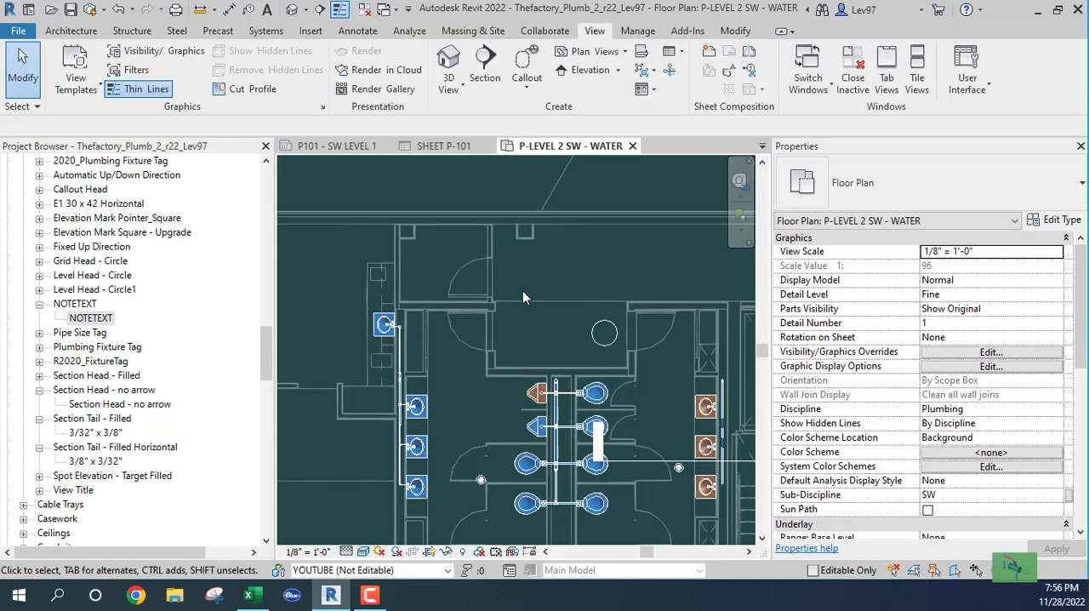
- Set the NOTE_NUMBER of the newly placed NOTETEXT annotation to 1
click(602, 349)
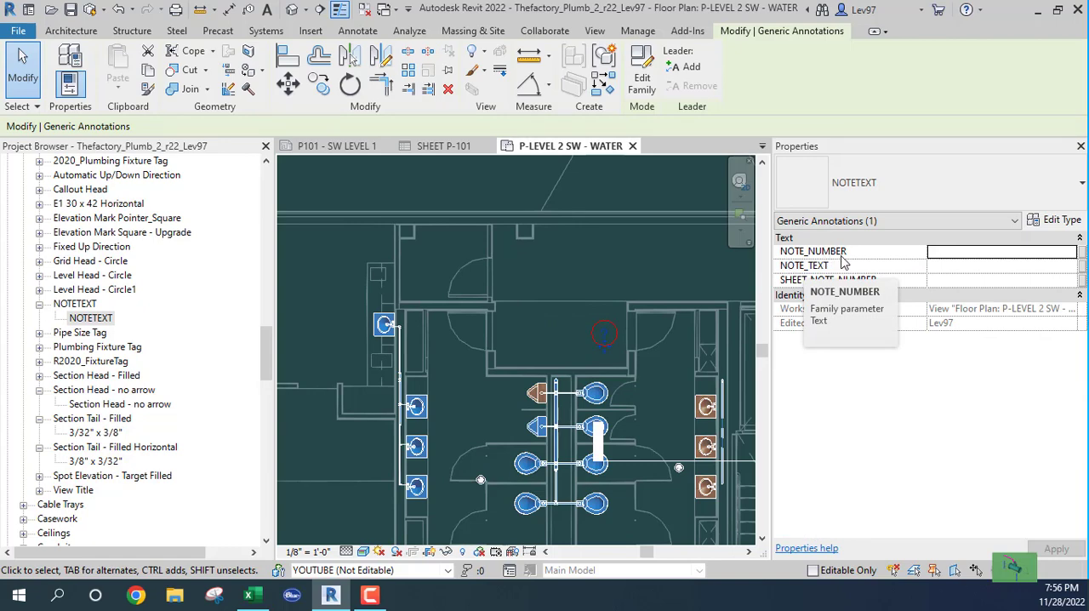
click(939, 253)
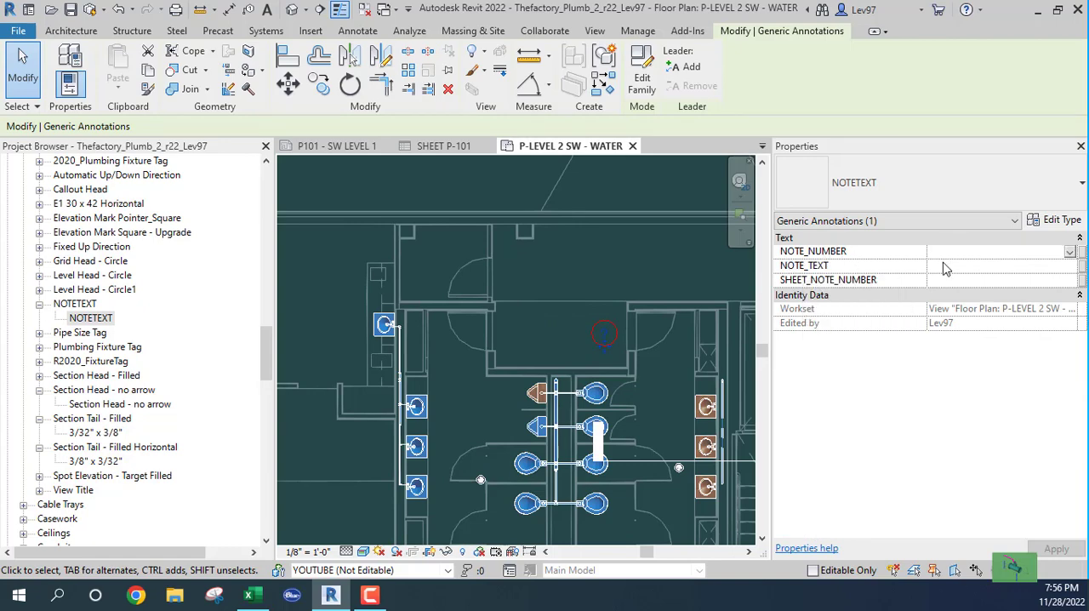
text(1)
key(Tab)
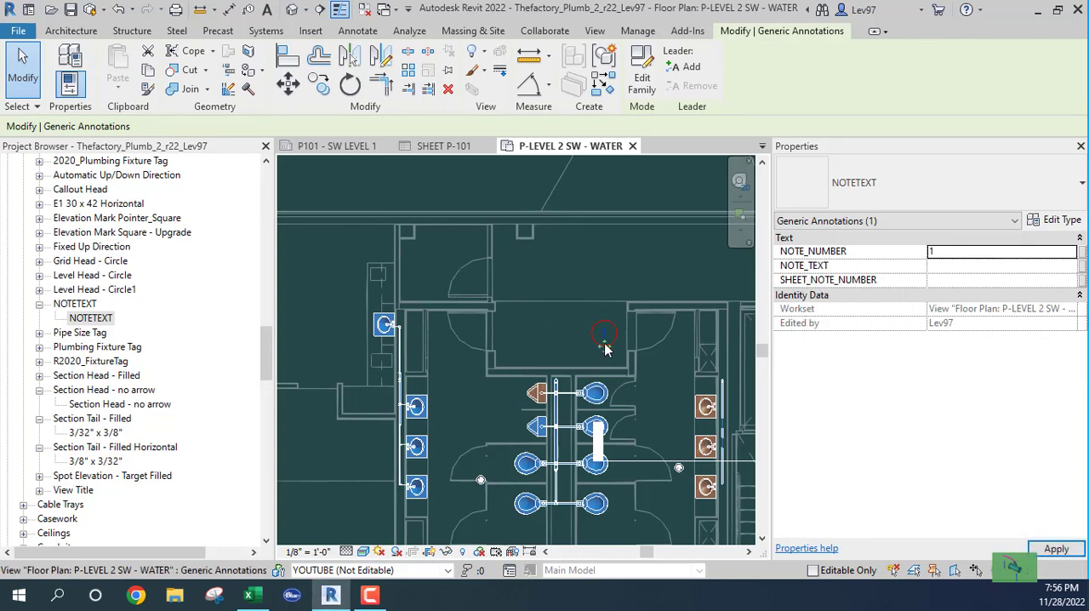
scroll(585, 336, up, 4)
scroll(579, 371, down, 1)
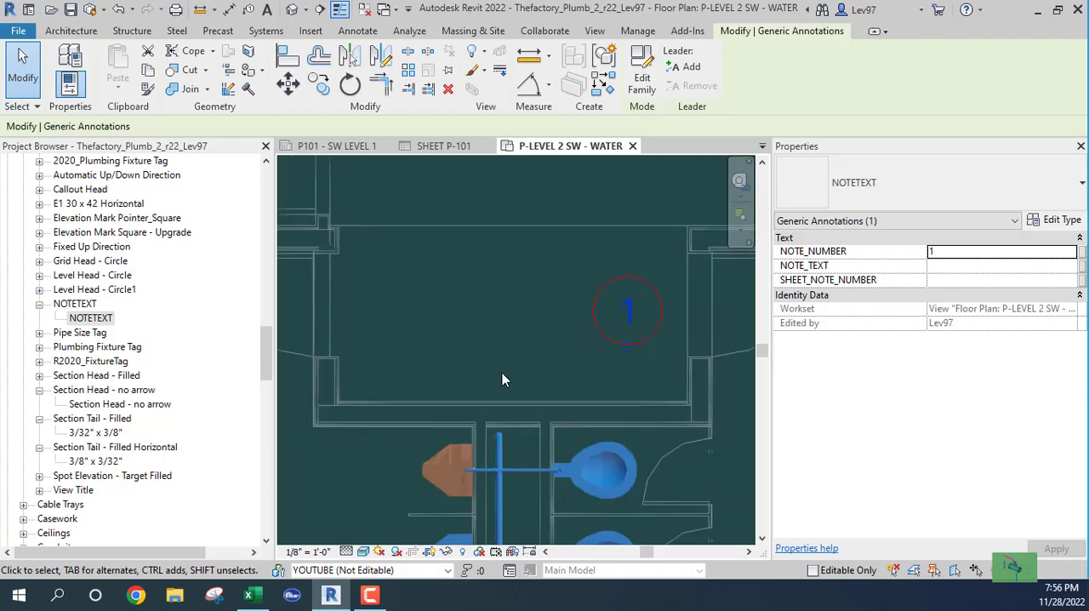
click(555, 290)
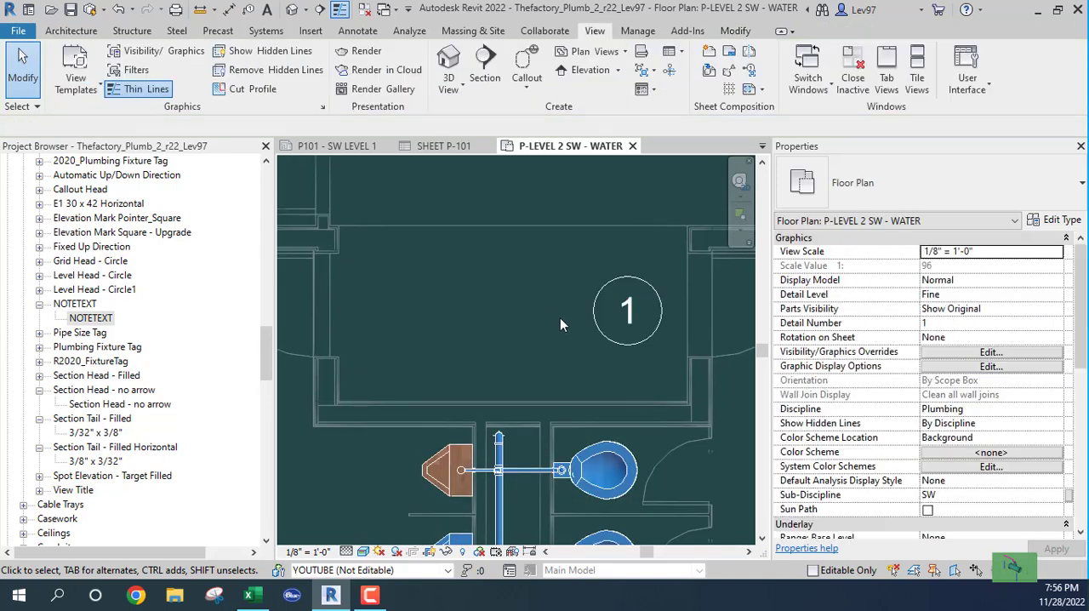
- Add a leader to the Level 2 keynote 1 and point its arrow at the upper end of the pipe in the toilet chase
click(614, 343)
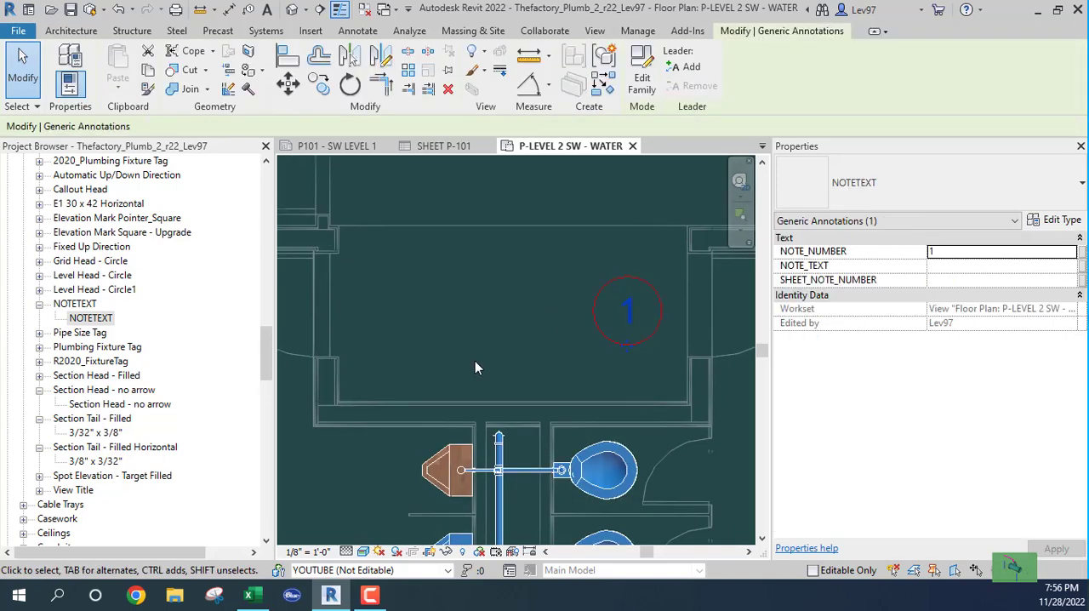
click(685, 68)
scroll(536, 281, down, 2)
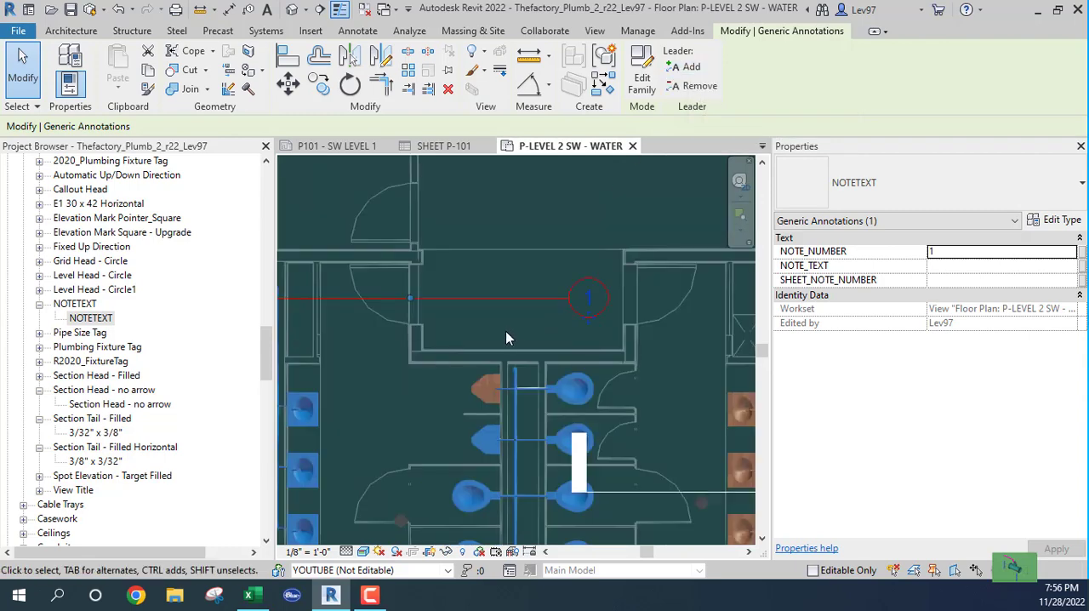
middle_drag(521, 335, 734, 333)
drag(462, 284, 689, 318)
middle_drag(689, 318, 377, 287)
drag(413, 278, 466, 251)
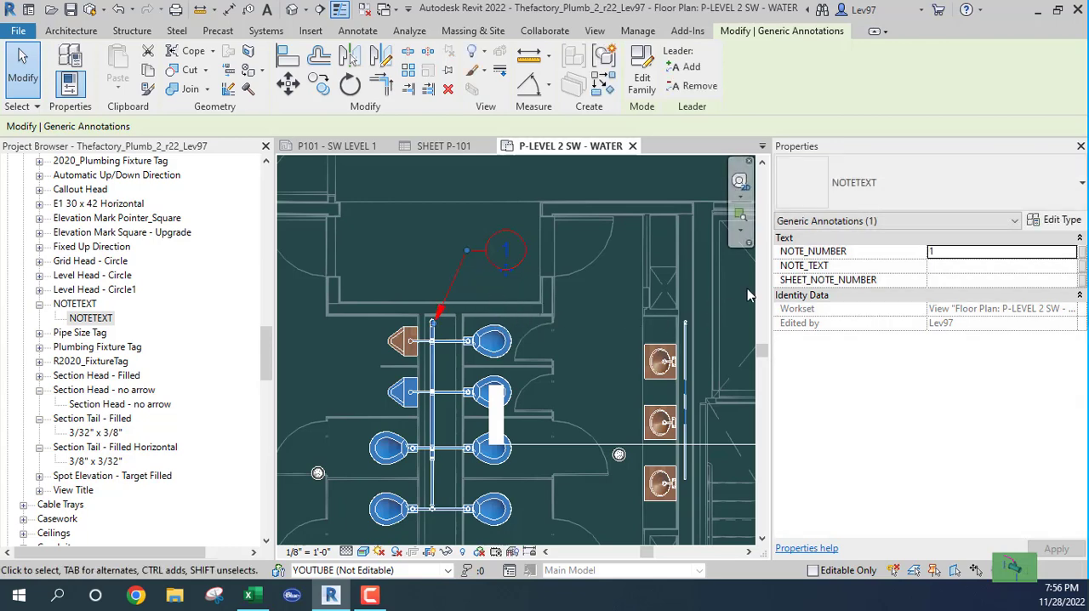
scroll(435, 339, up, 3)
click(425, 328)
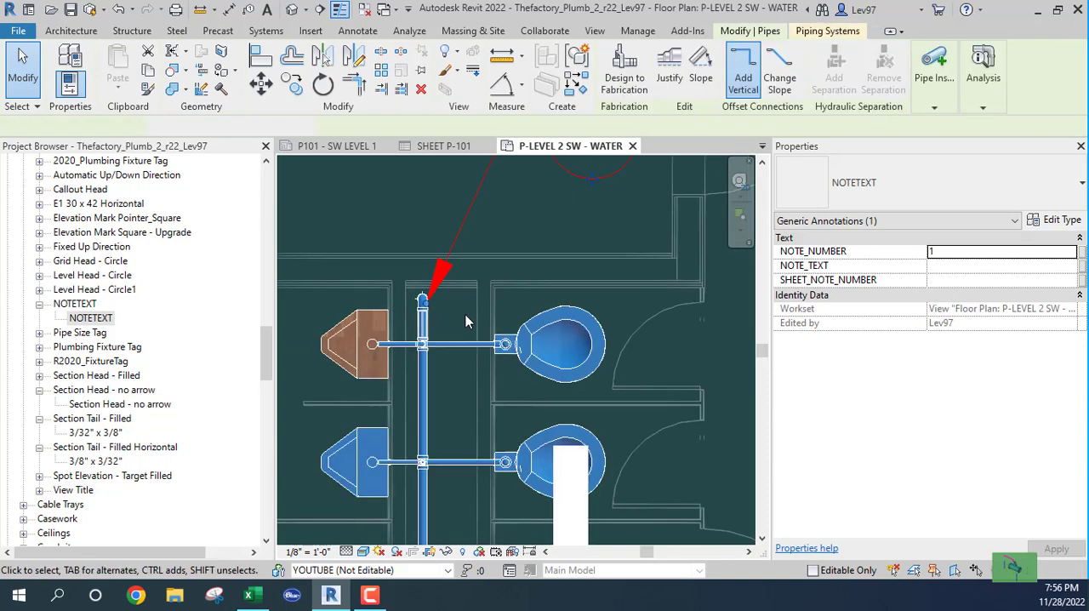
key(Escape)
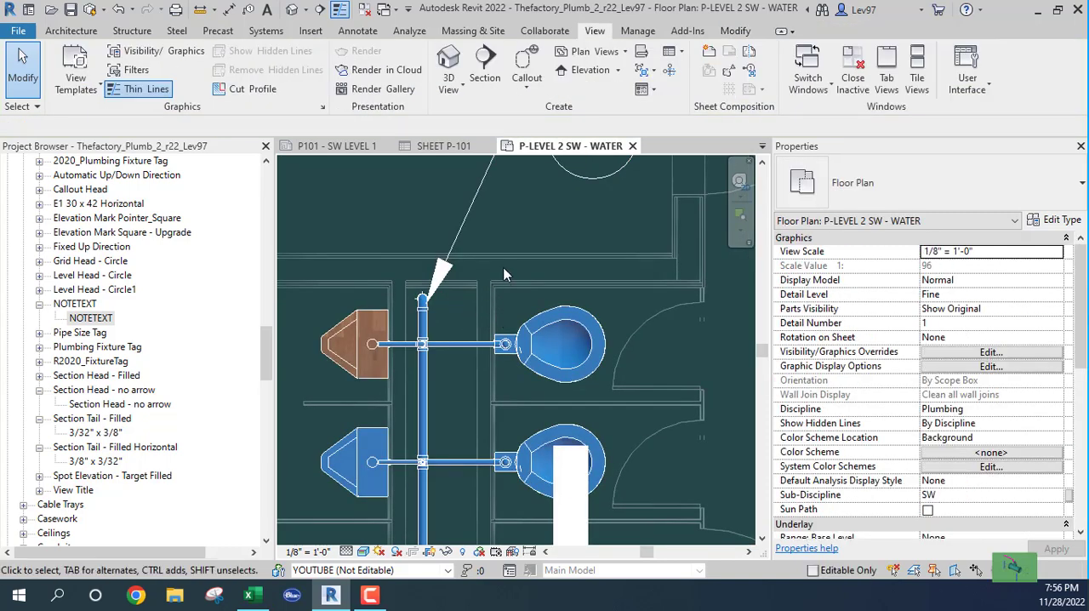
- Set the Level 2 keynote's NOTE_TEXT to 2"CW DN and its SHEET_NOTE_NUMBER to P102
scroll(504, 297, down, 3)
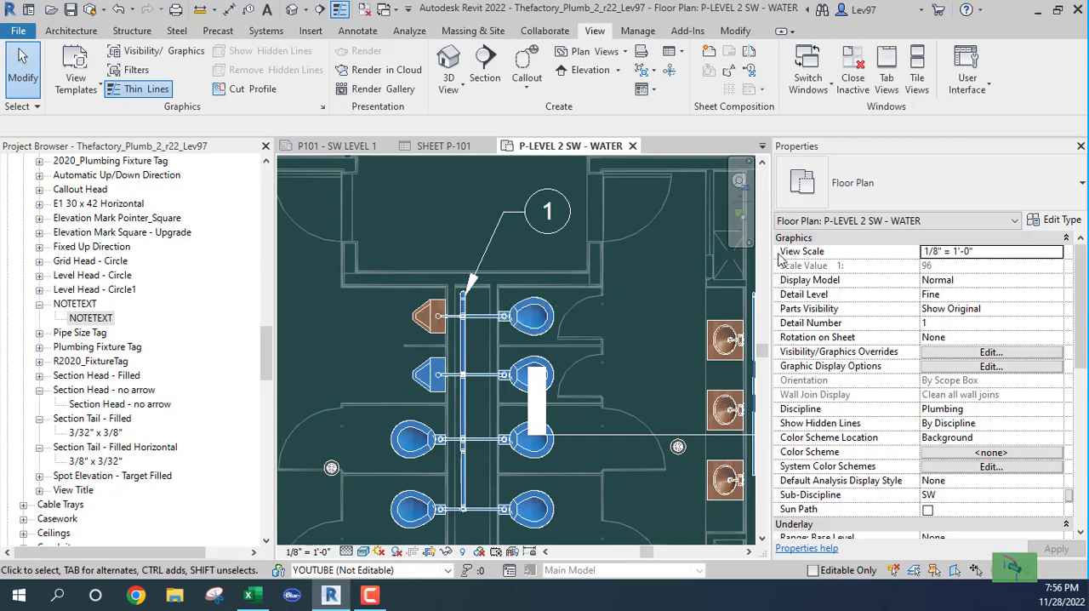
click(561, 229)
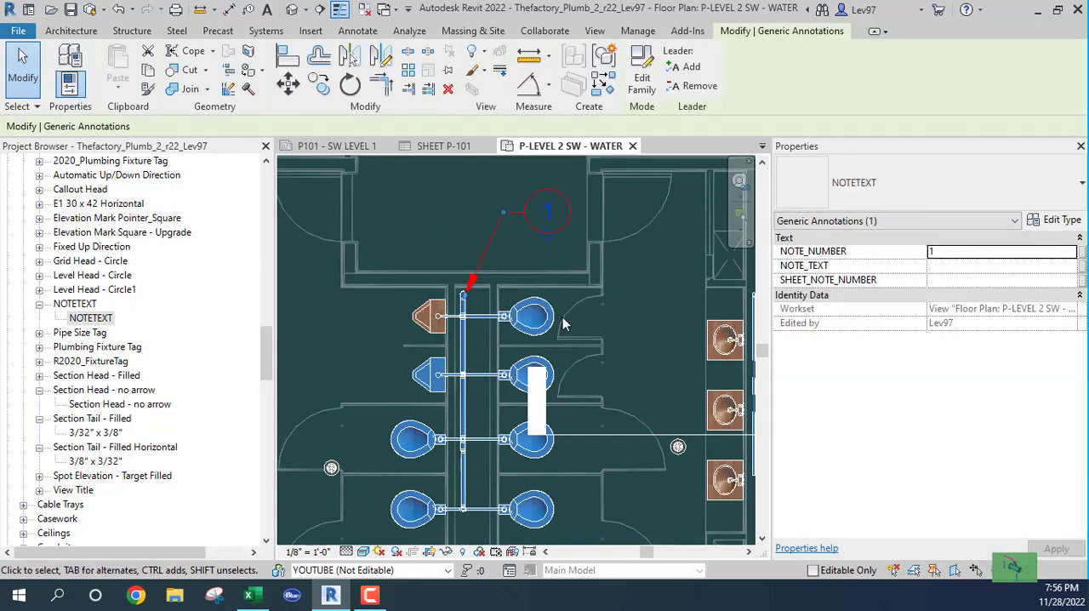
click(955, 265)
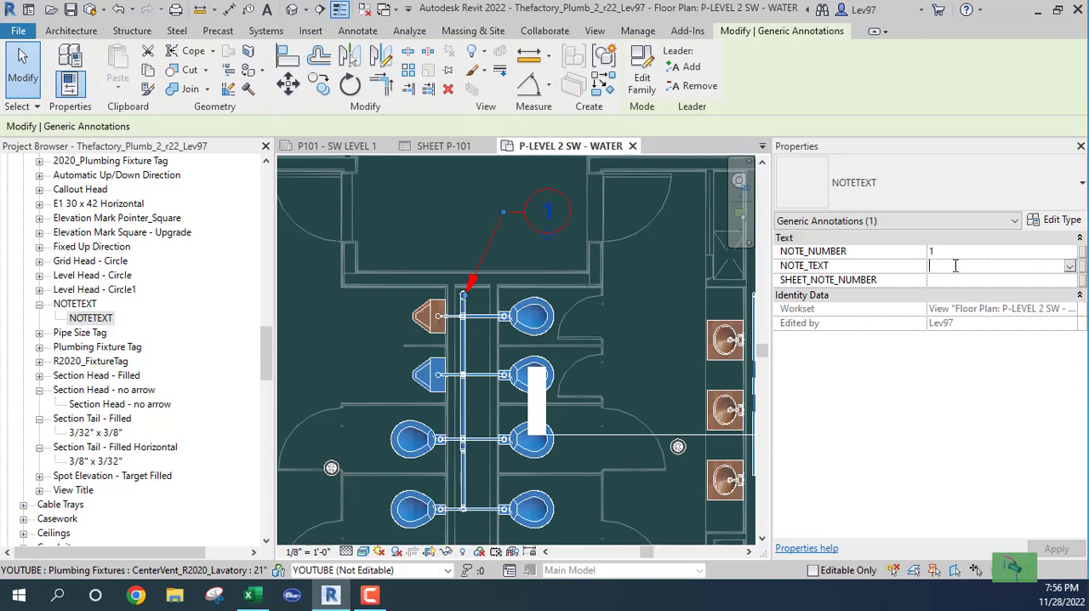
text(2"CW DN)
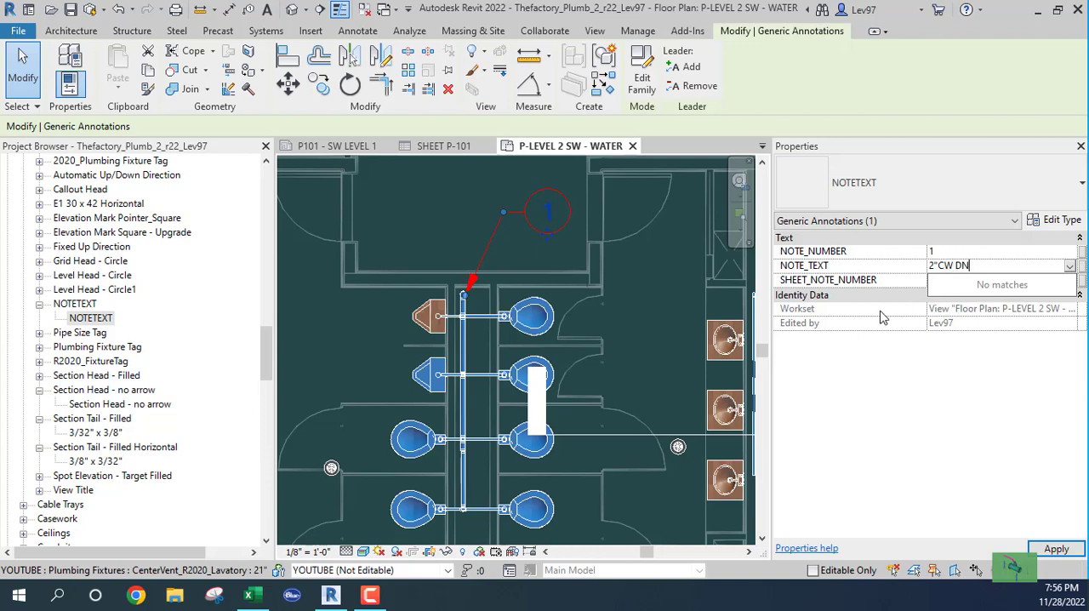
click(946, 283)
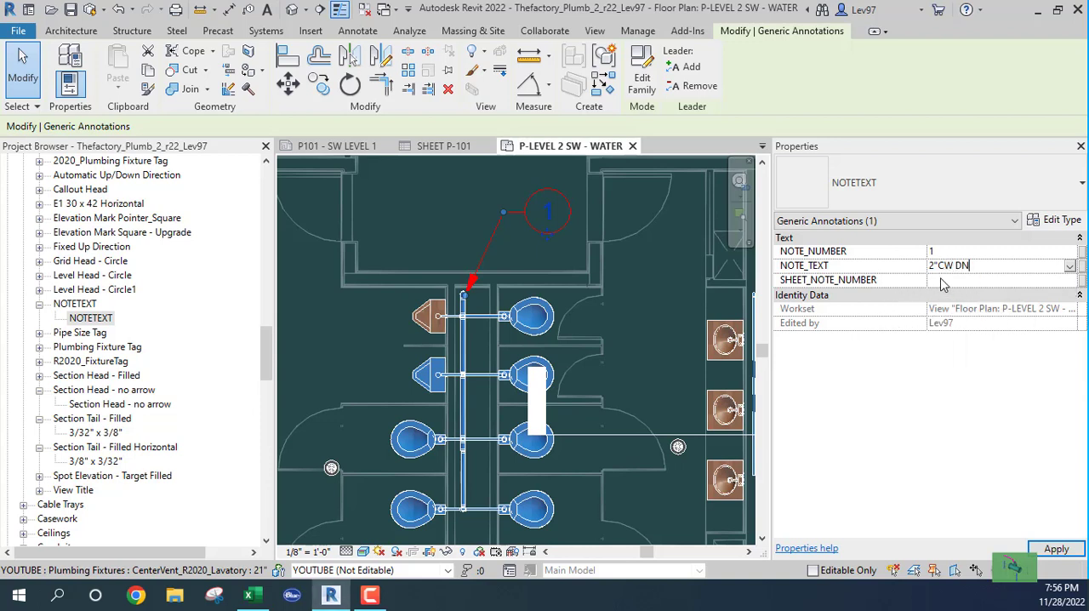
click(943, 283)
text(P)
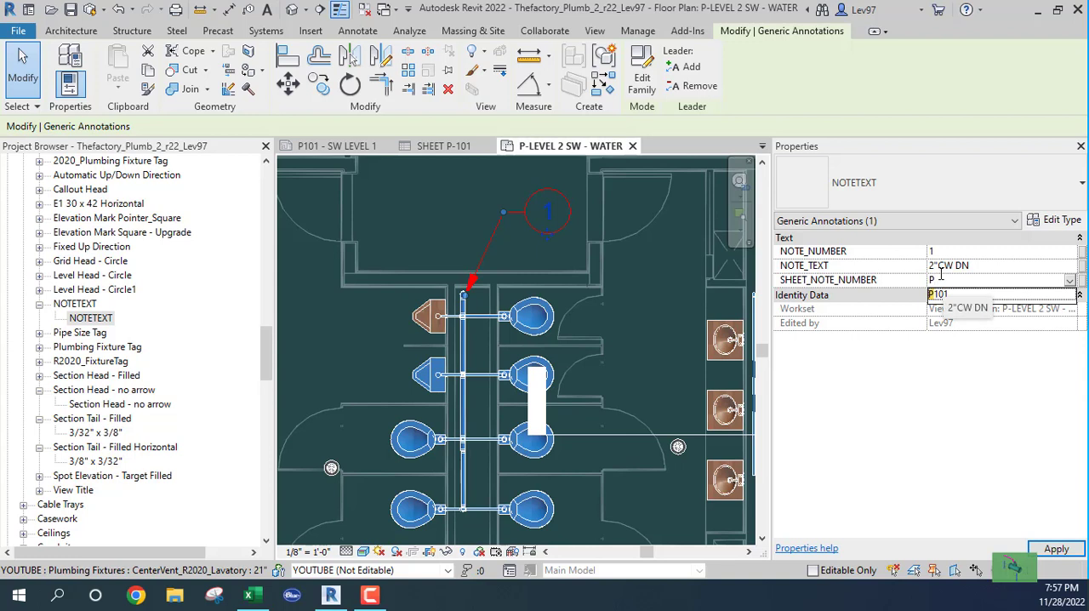
text(102)
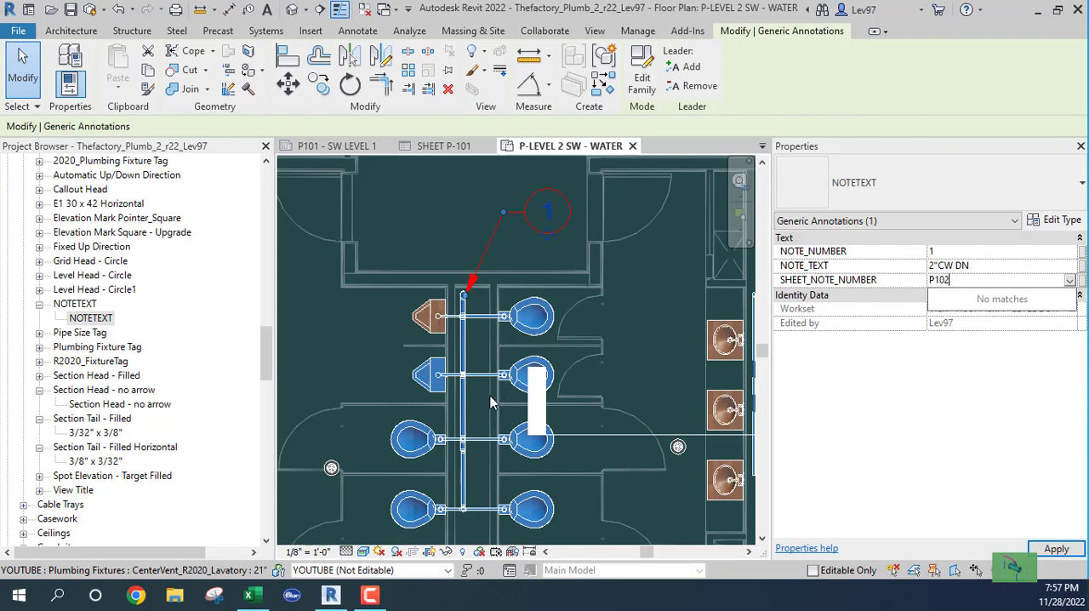
- Commit the Level 2 keynote's sheet number P102 and create a note block named SHEET P-102 from the NOTETEXT family
key(Return)
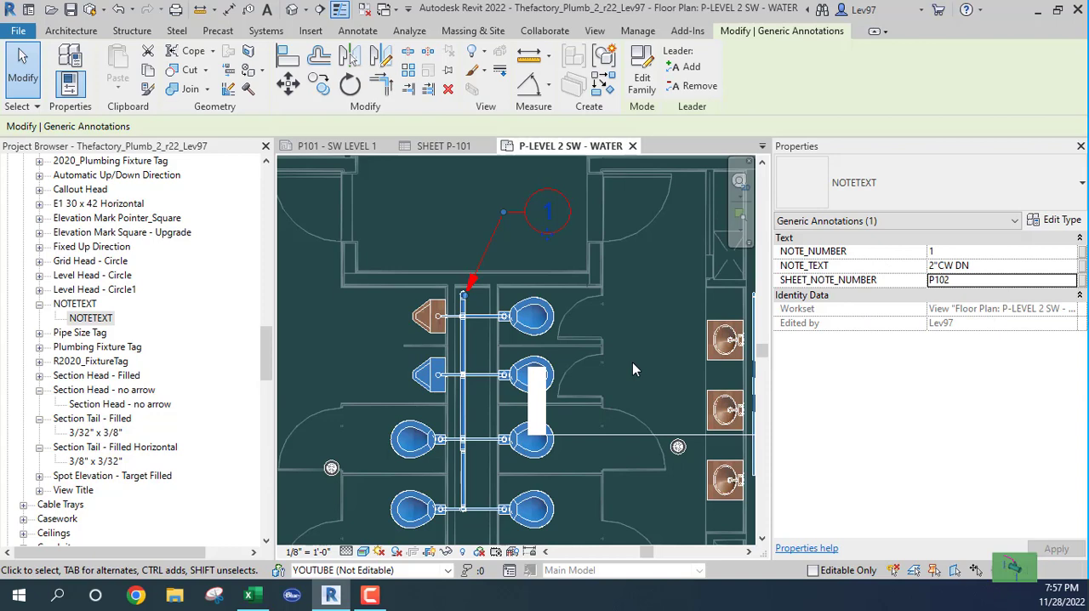
click(634, 367)
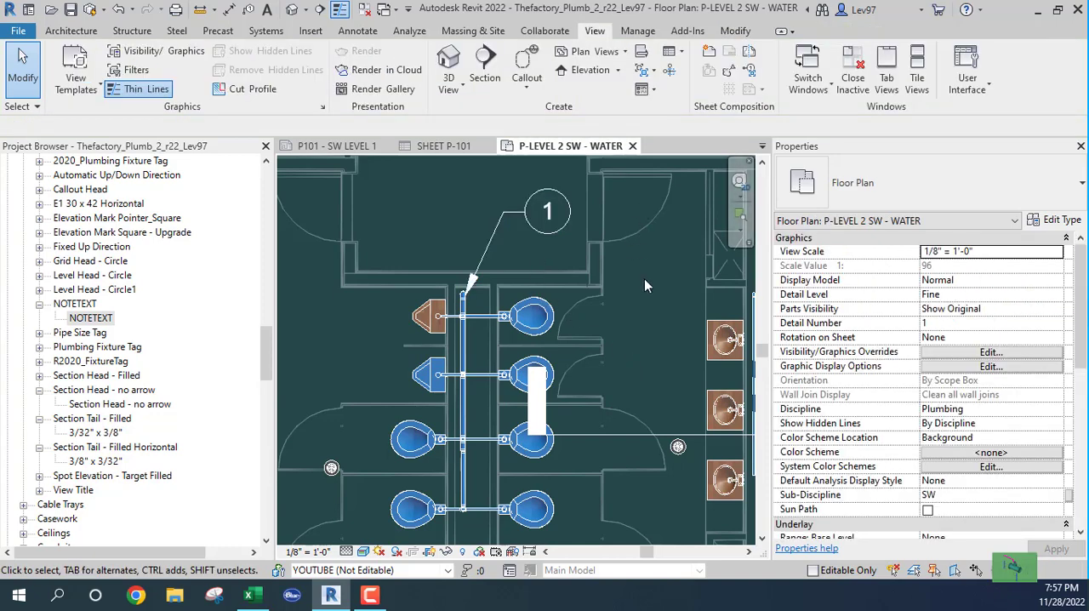
click(683, 52)
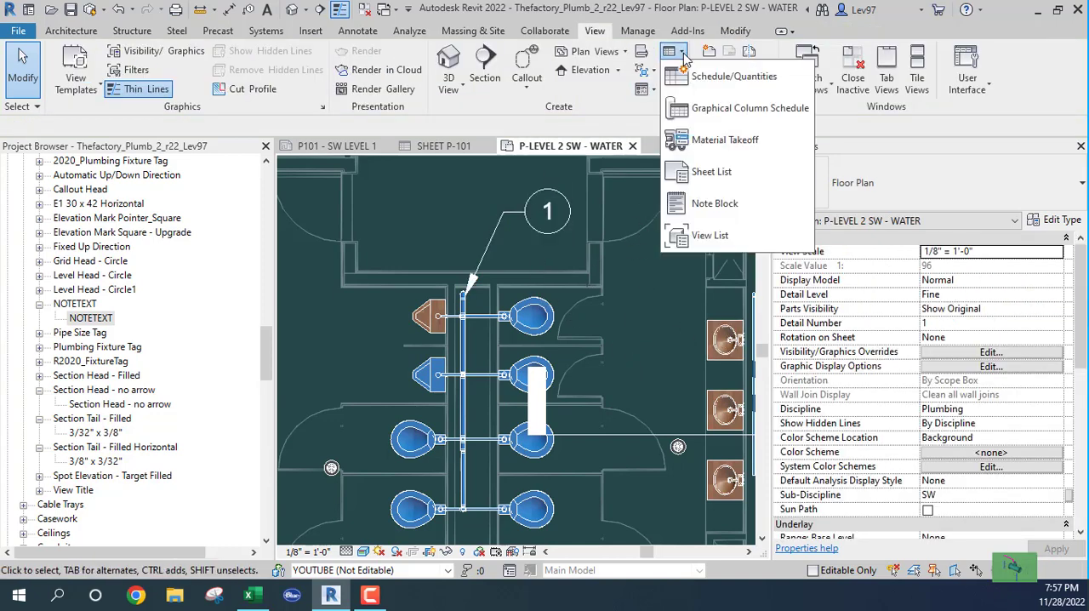
click(719, 205)
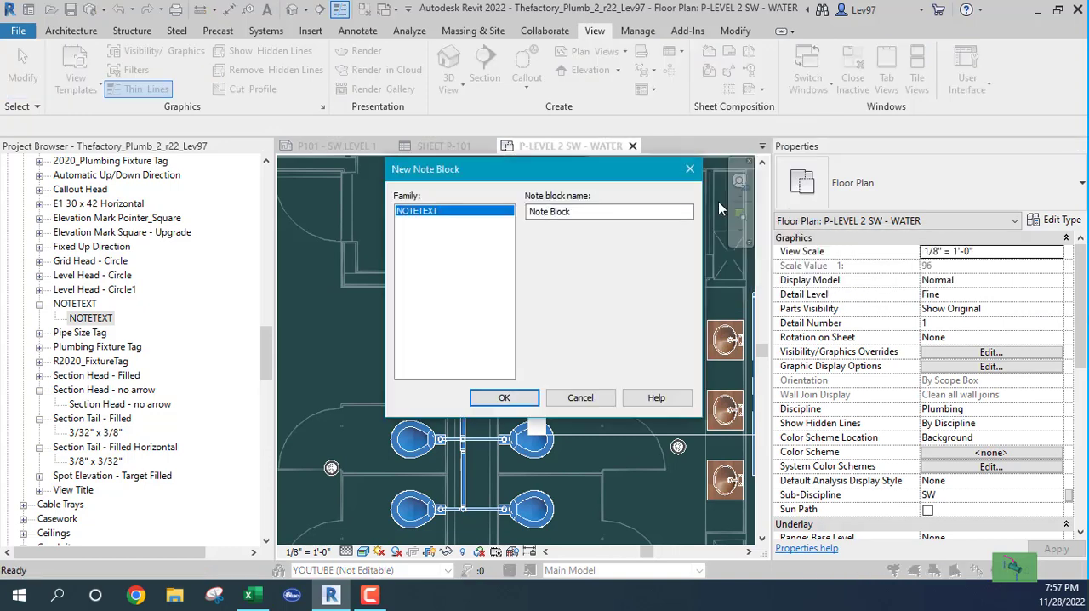
click(567, 215)
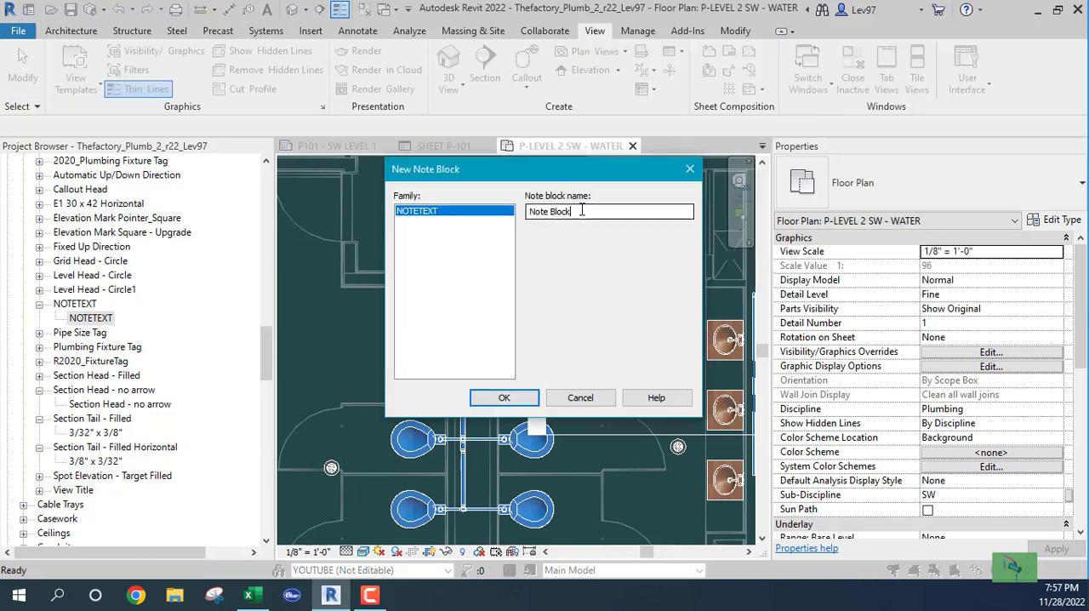
click(436, 223)
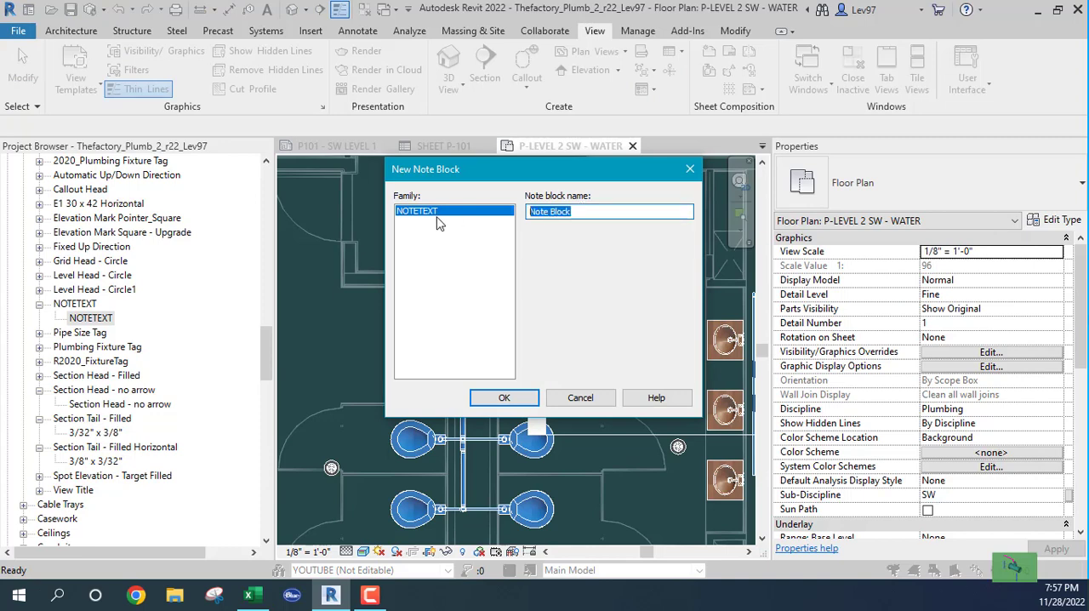
text(SHEET)
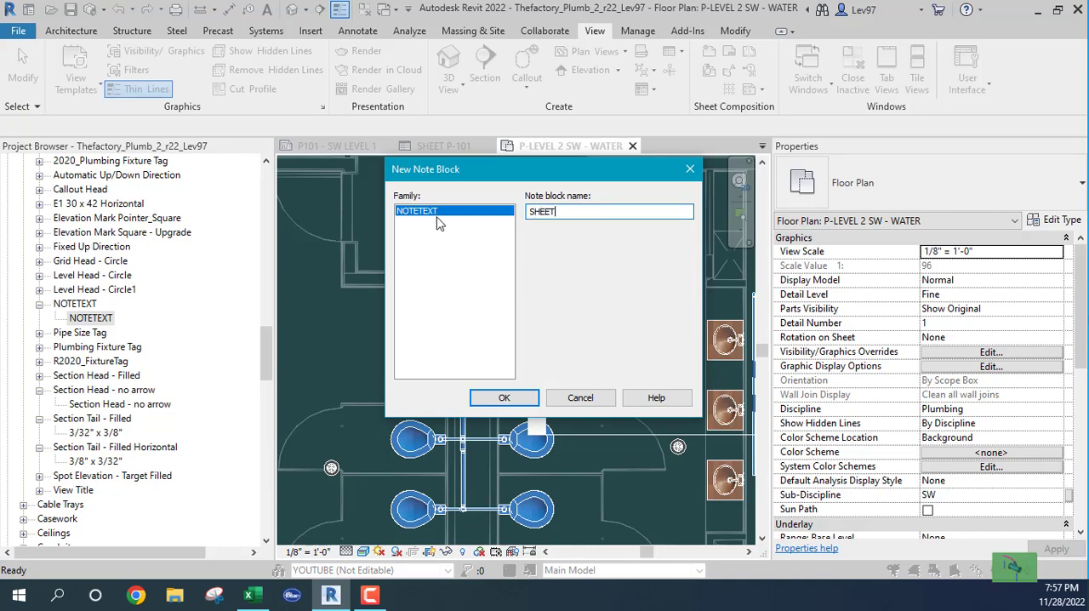
text( P-102)
click(502, 400)
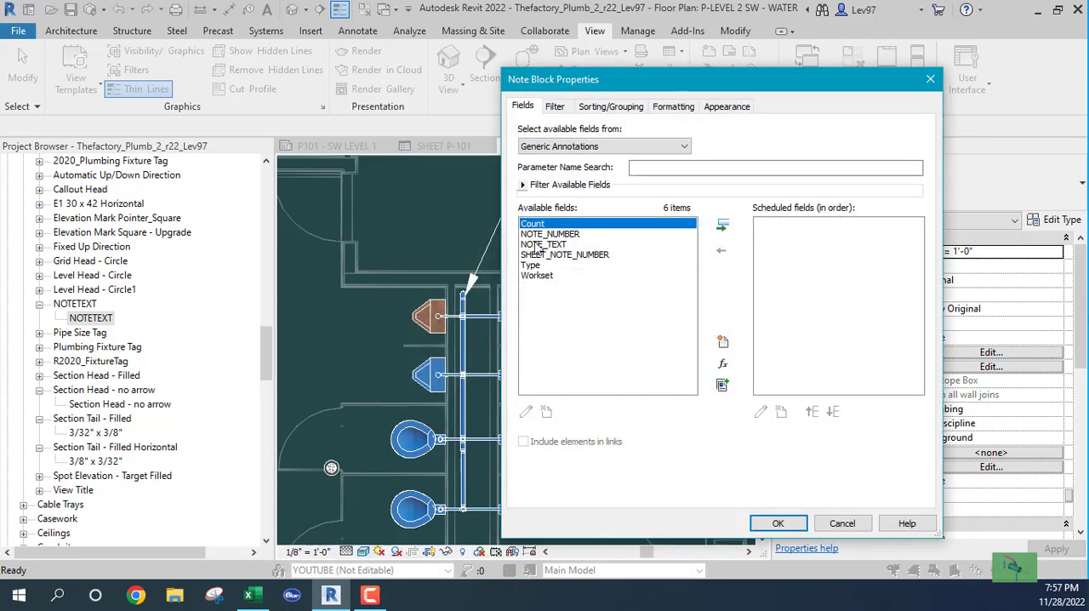
- Add NOTE_NUMBER, NOTE_TEXT and SHEET_NOTE_NUMBER to the note block's scheduled fields
click(533, 236)
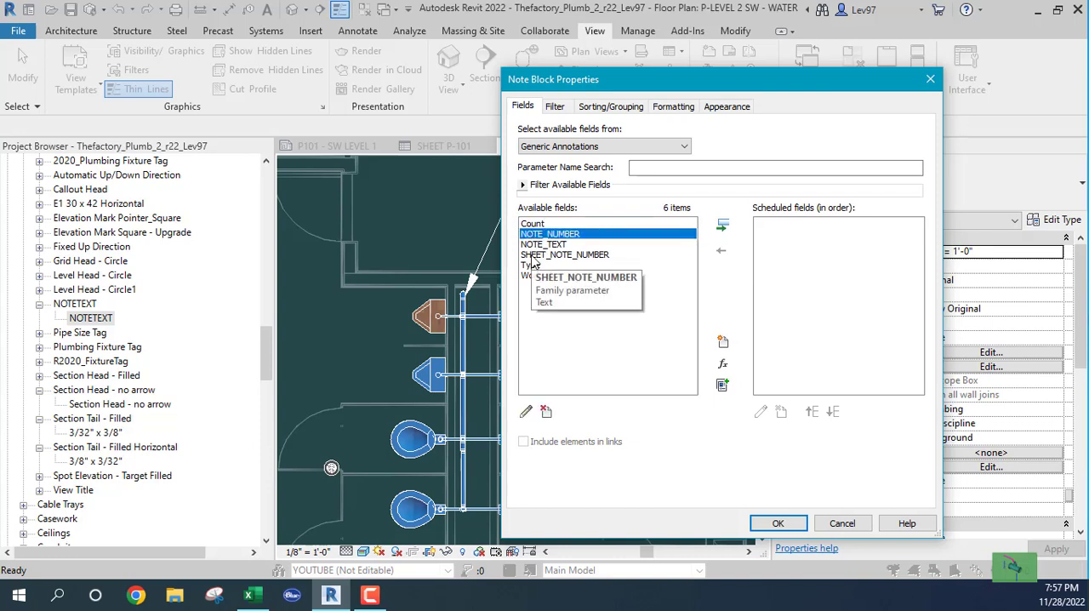
shift+click(533, 255)
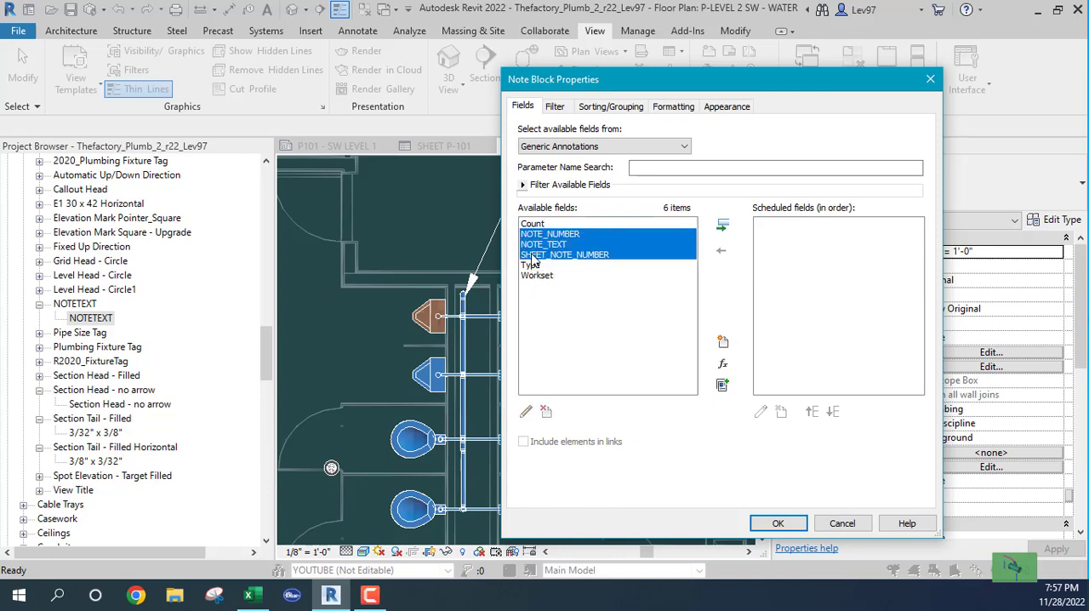
click(723, 228)
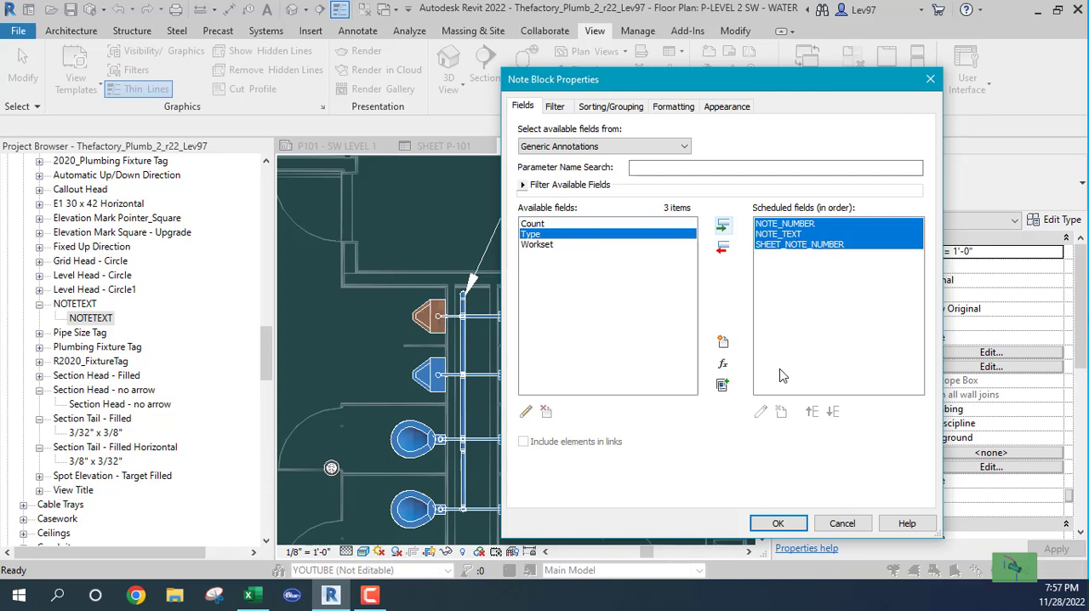
click(776, 320)
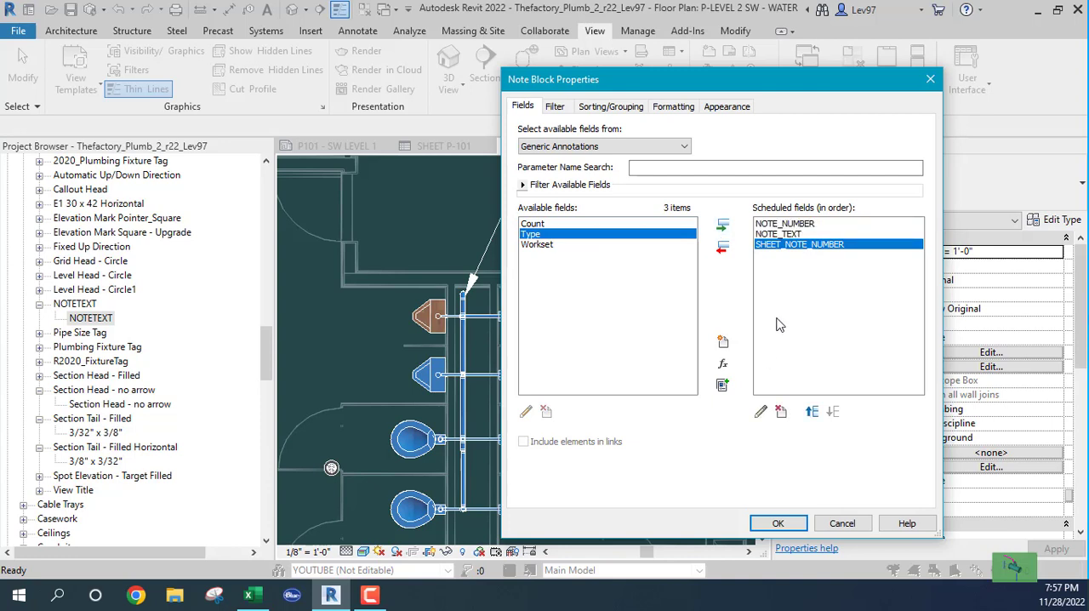
- Filter the note block to notes whose SHEET_NOTE_NUMBER equals P102
click(555, 108)
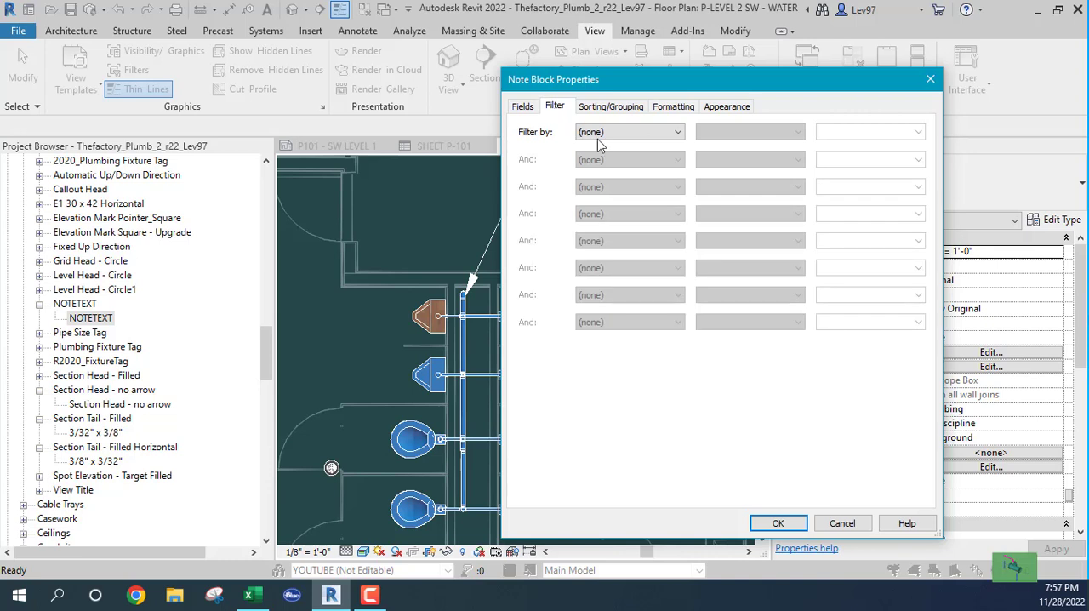
click(660, 136)
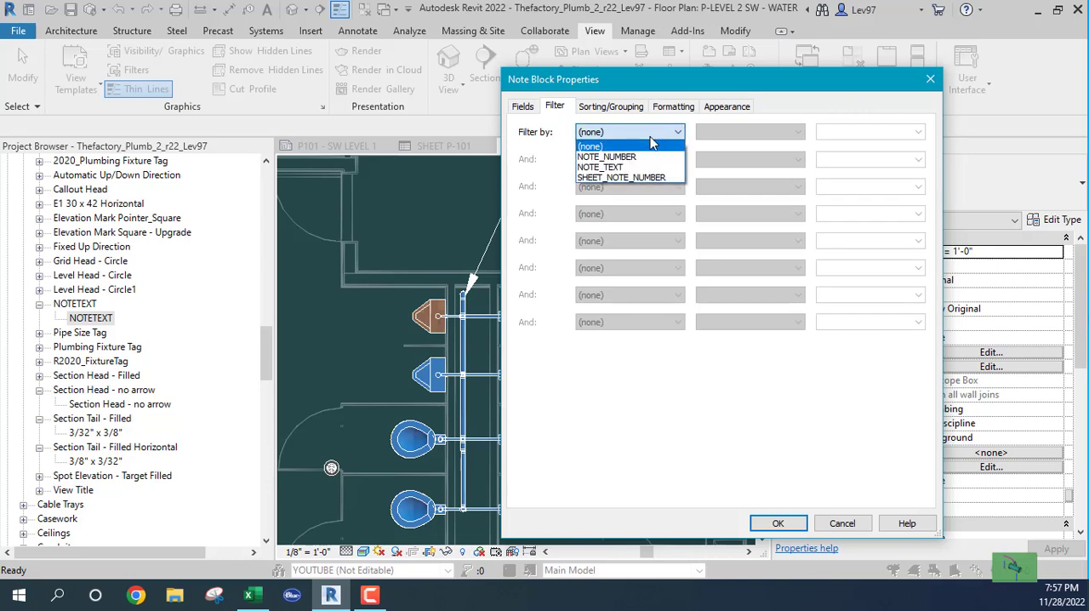
click(620, 179)
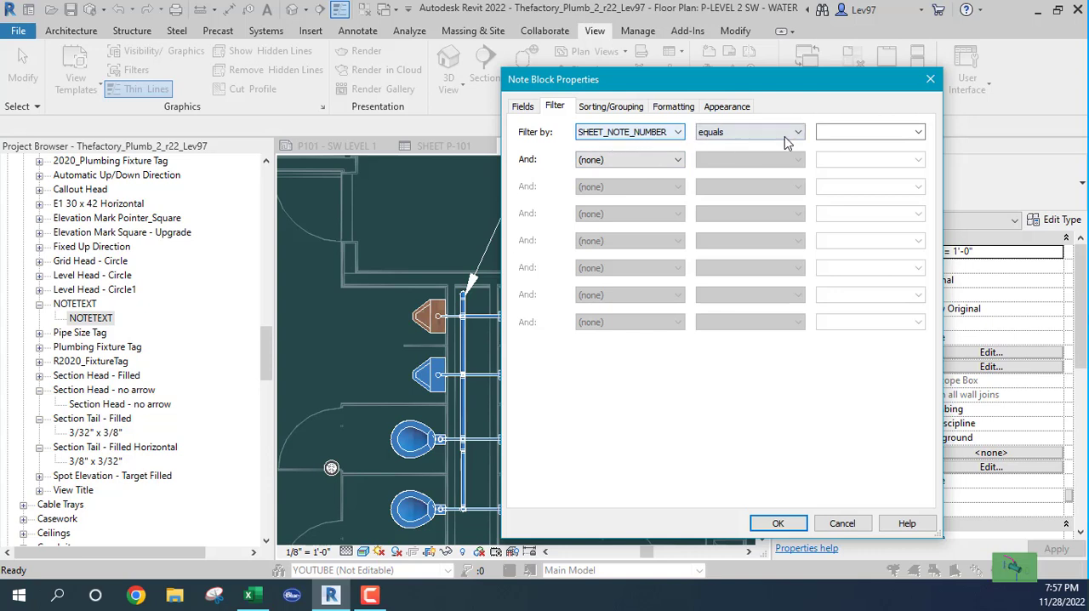
click(919, 133)
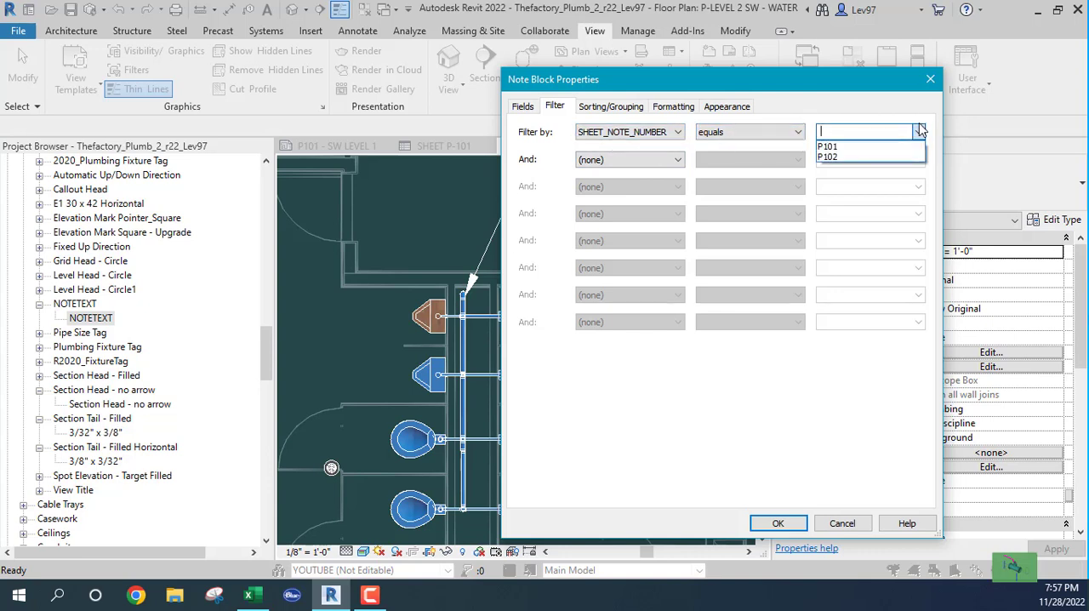
click(830, 157)
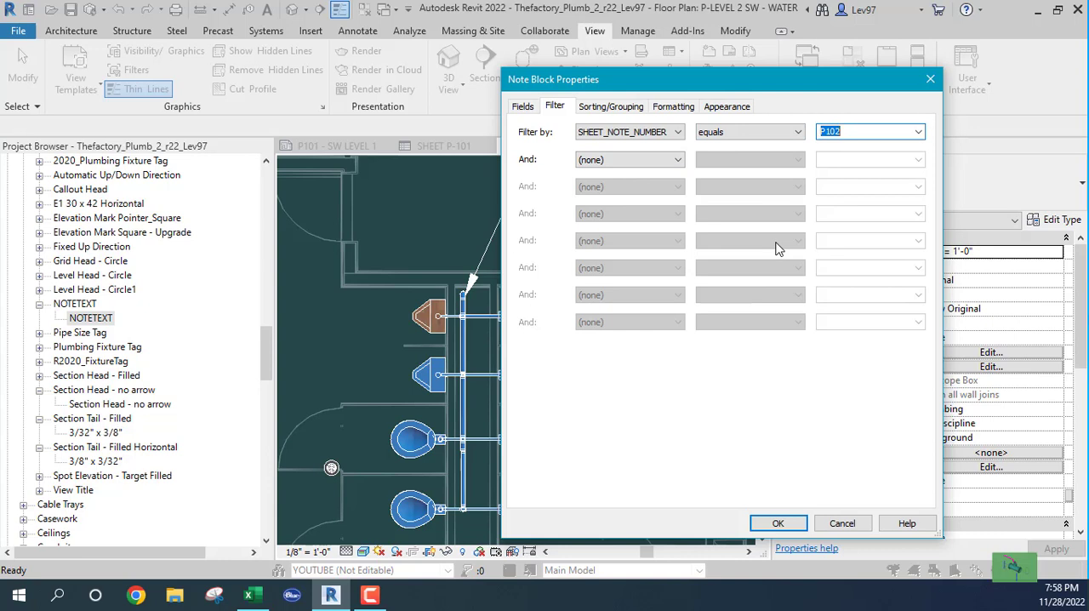
- Sort the note block by NOTE_NUMBER in ascending order and turn off itemizing every instance
click(619, 111)
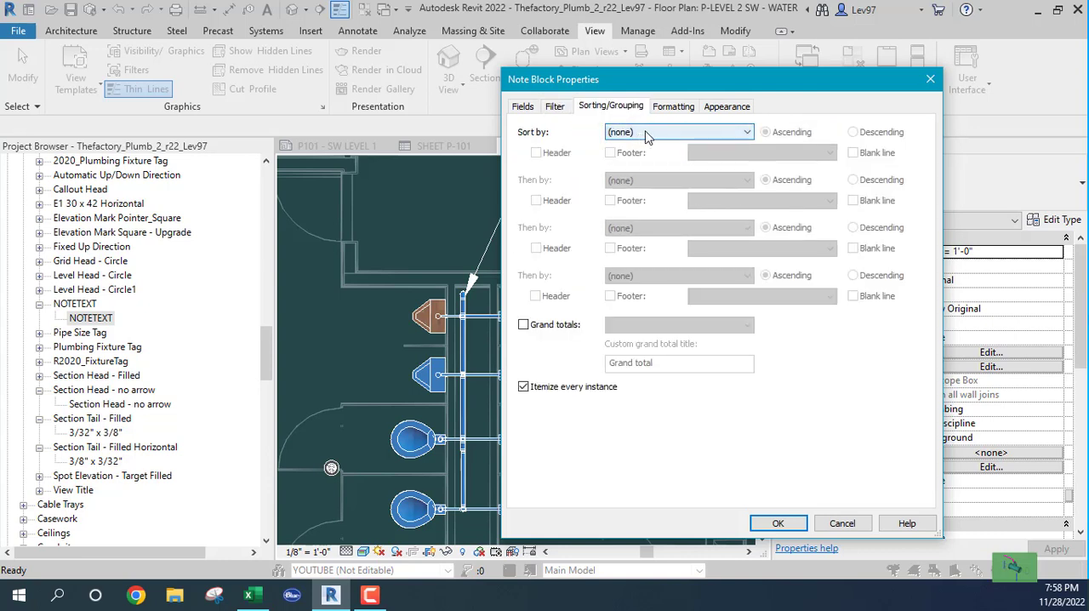
click(647, 135)
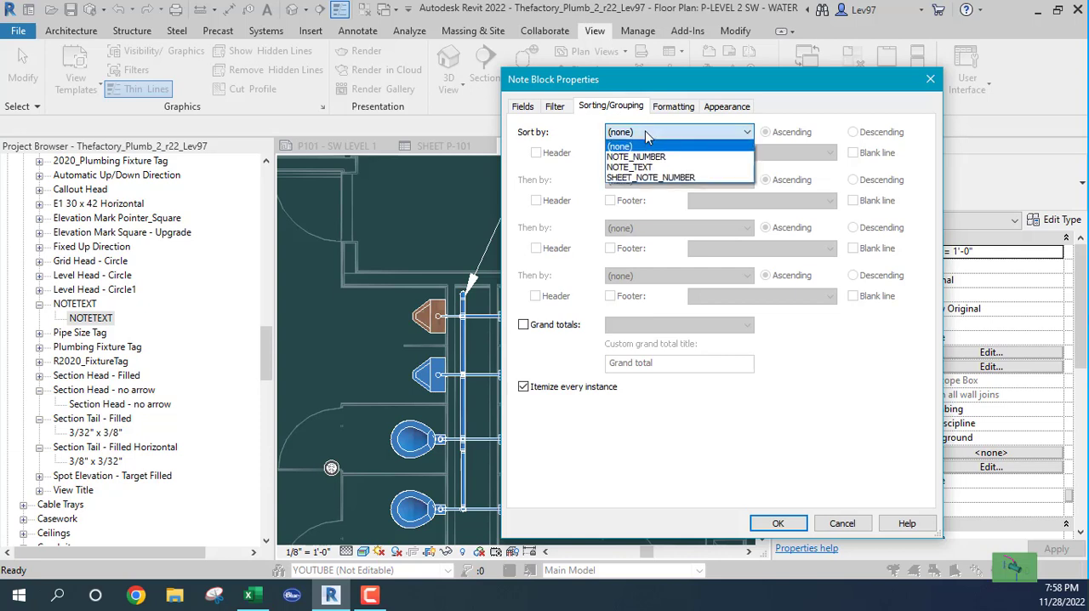
click(659, 158)
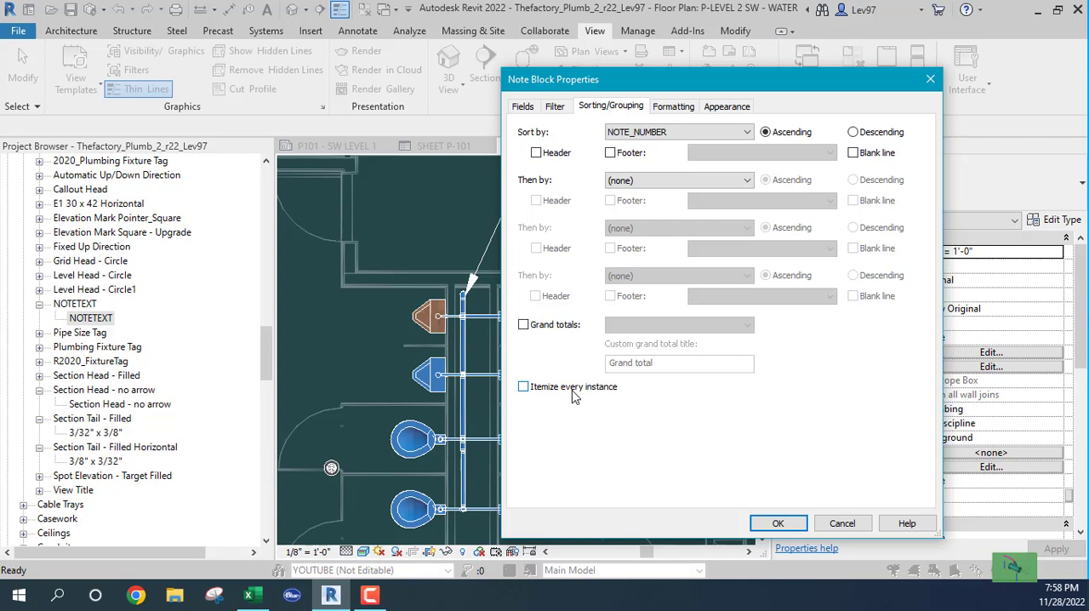
- Review the note block's appearance settings and the SHEET_NOTE_NUMBER formatting, and accept the properties to generate the schedule
click(680, 111)
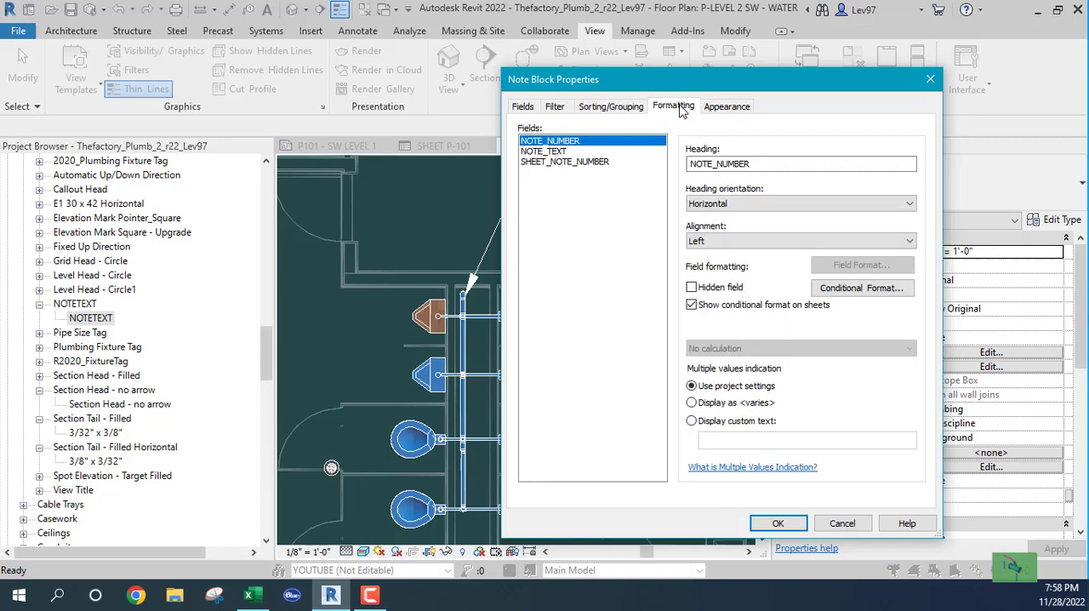
click(733, 109)
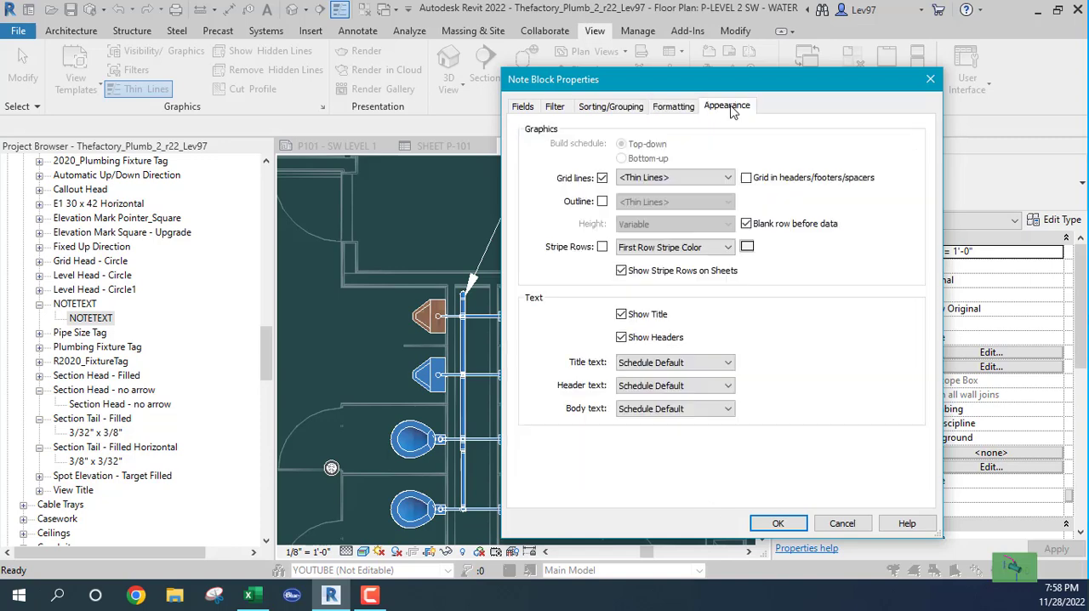
click(681, 109)
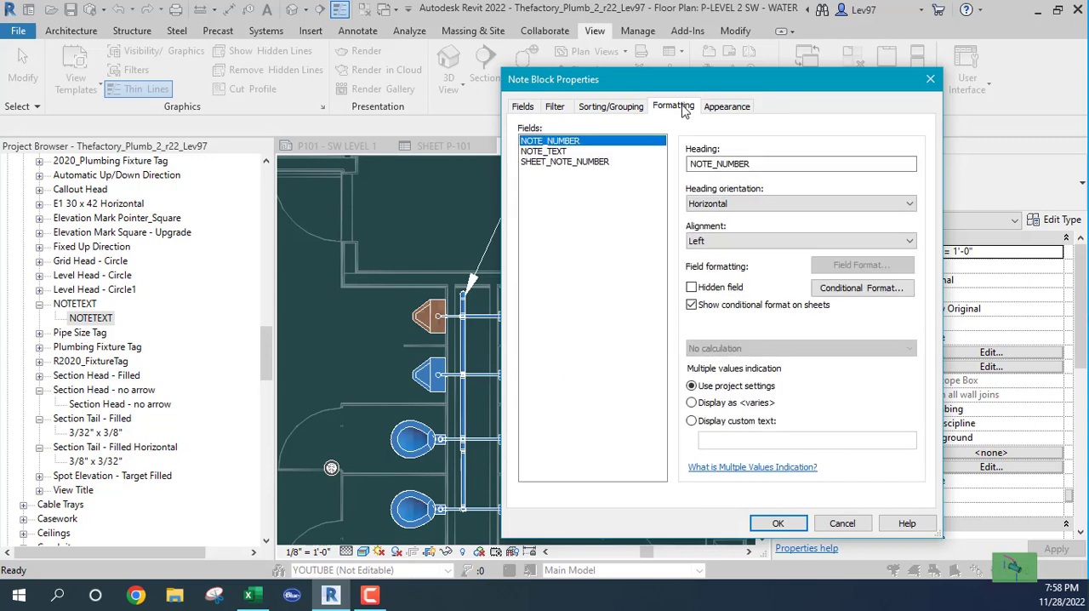
click(571, 164)
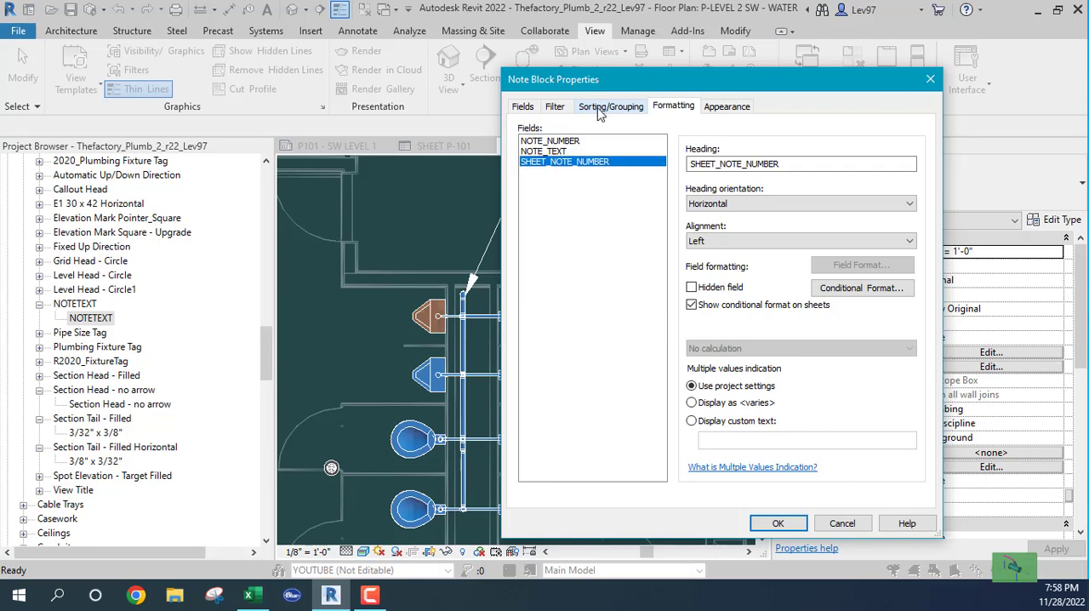
click(779, 523)
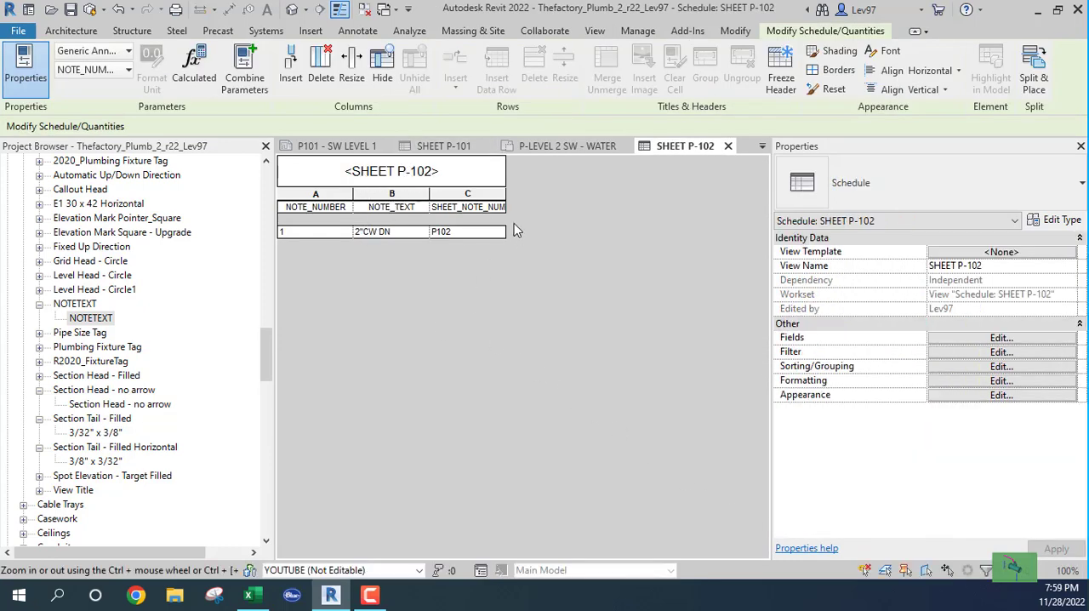
- Open the sheet P101 - SW LEVEL 1
drag(265, 353, 261, 279)
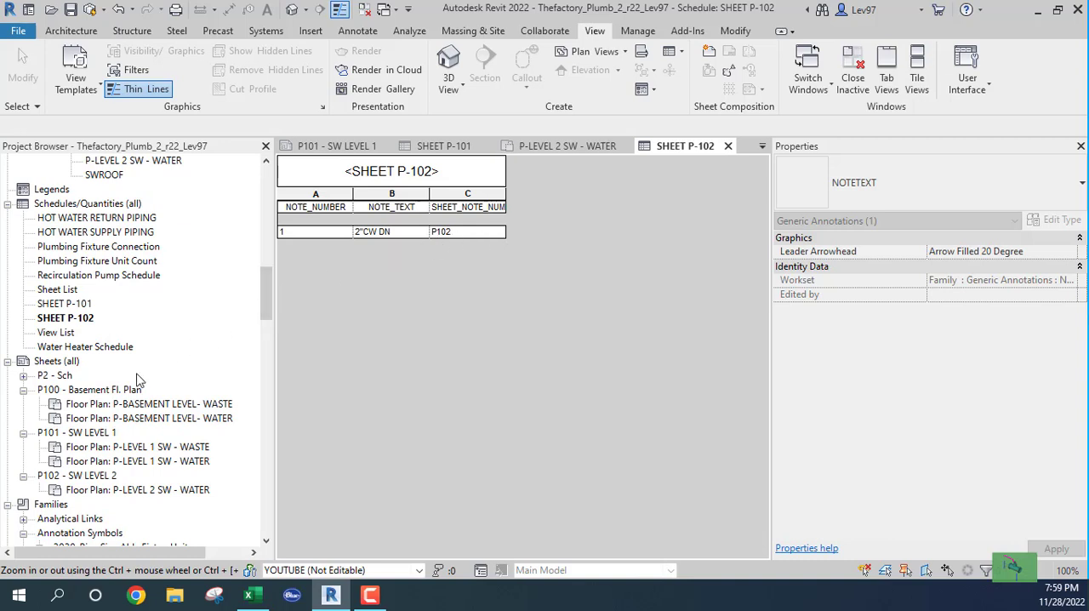
scroll(148, 375, down, 2)
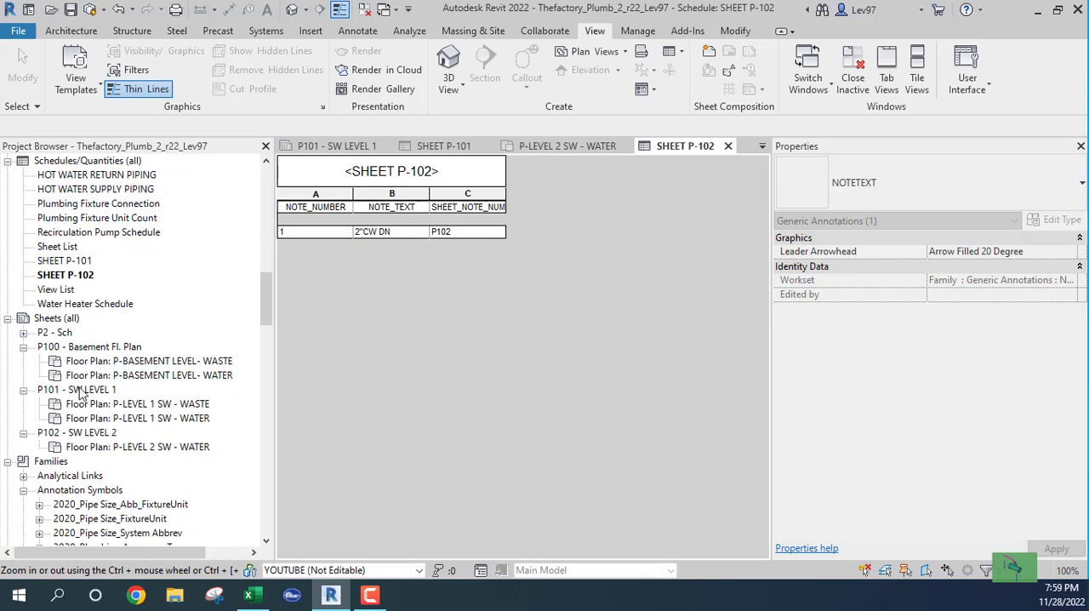
double_click(80, 391)
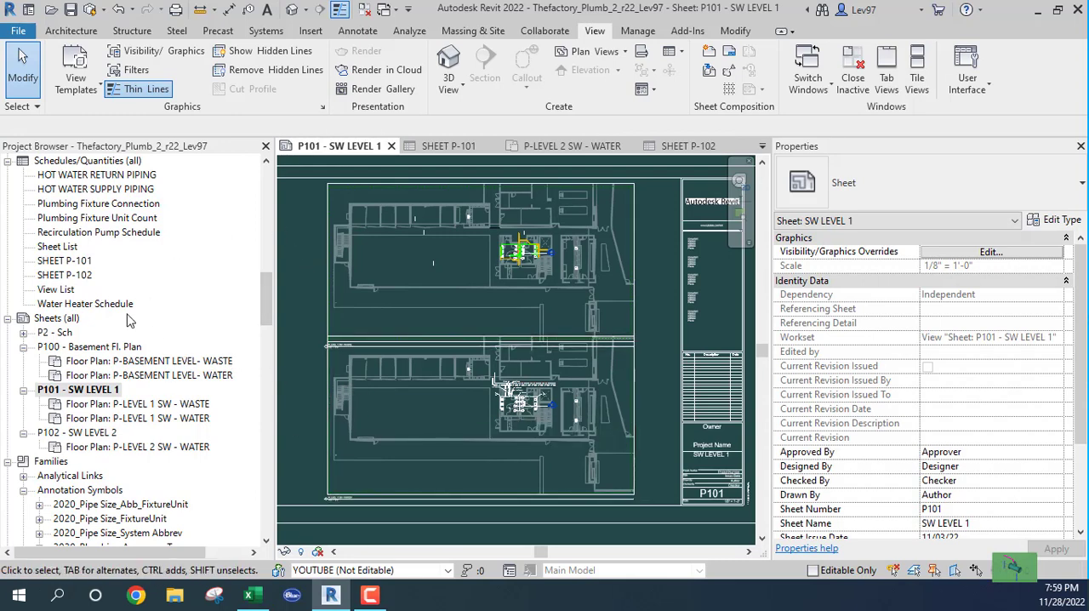
- Place the SHEET P-101 schedule in the sheet's left margin, just above the level of the P-LEVEL 1 SW - WASTE view title
click(60, 261)
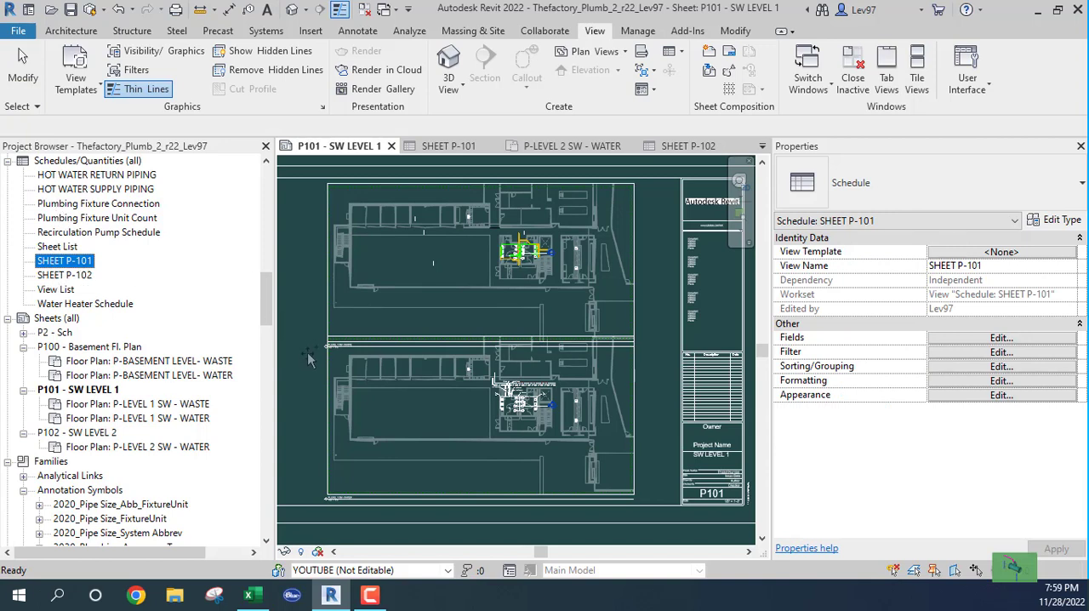
drag(593, 344, 651, 348)
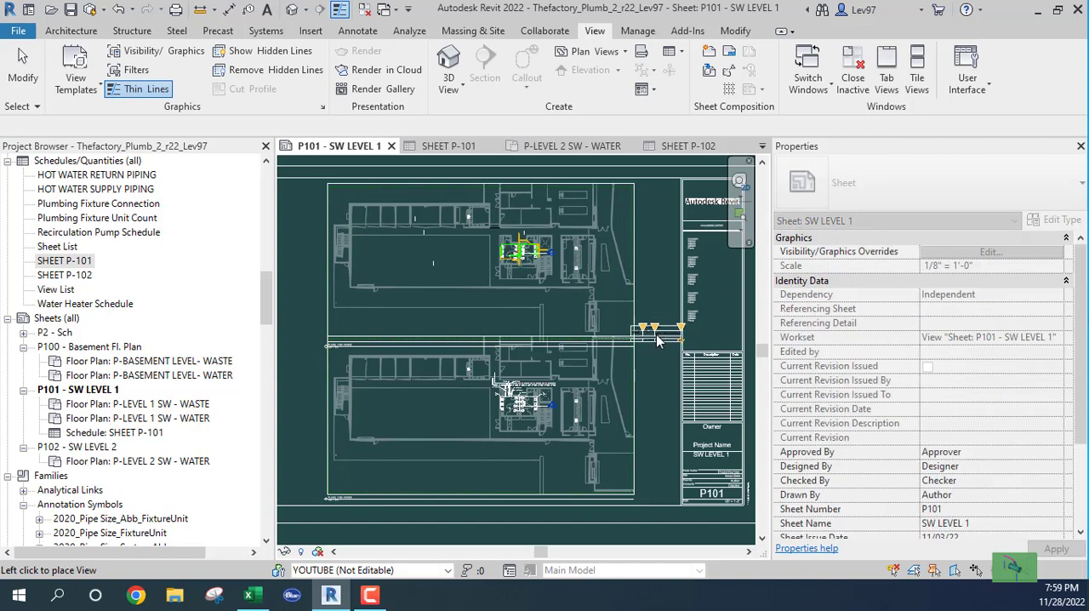
middle_drag(394, 363, 542, 298)
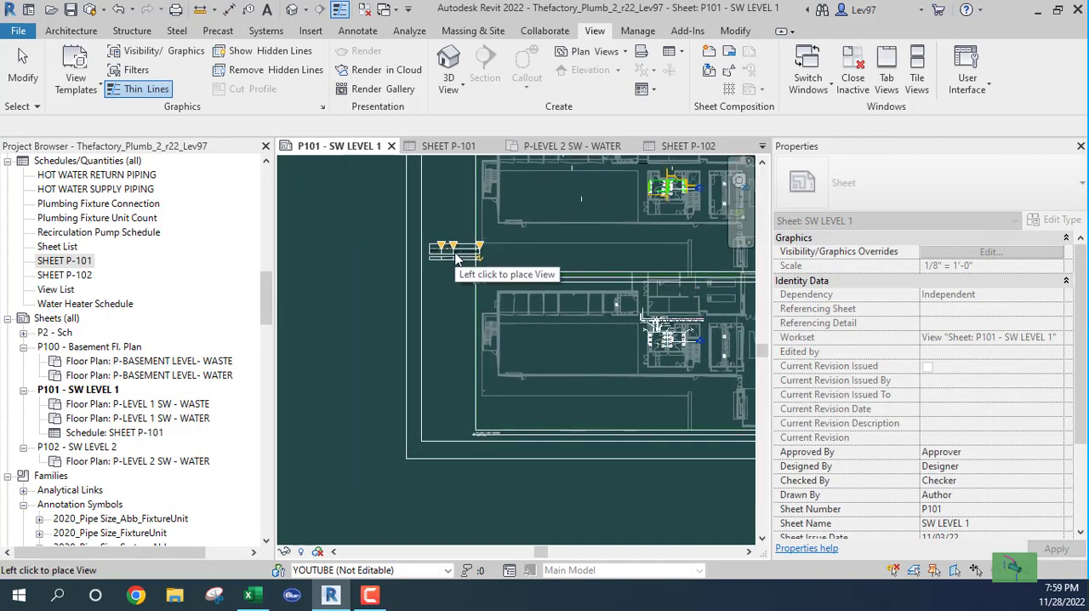
click(456, 262)
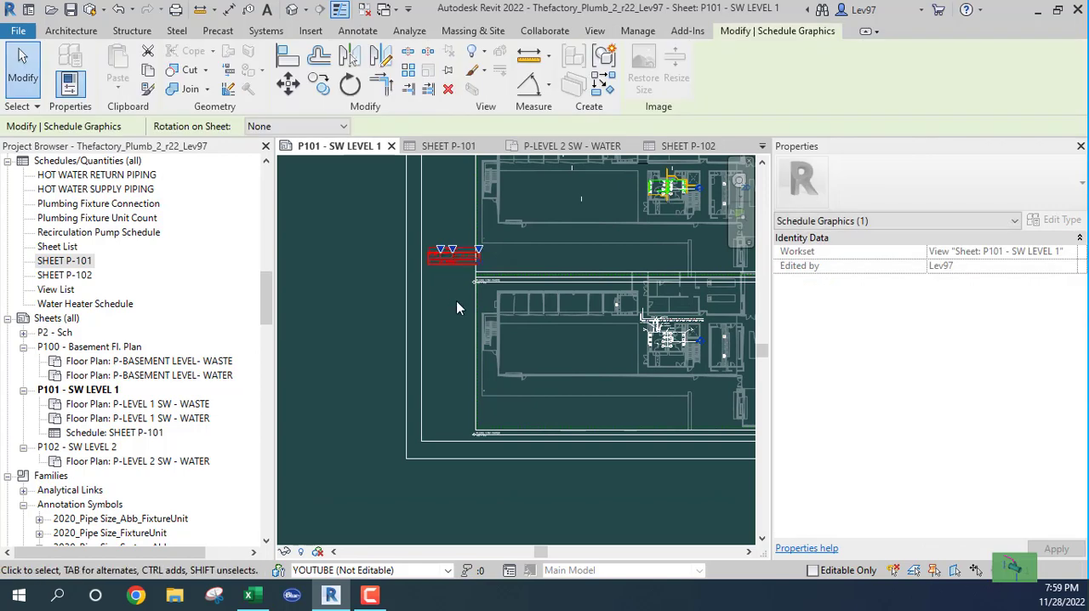
click(457, 300)
middle_drag(448, 262, 457, 291)
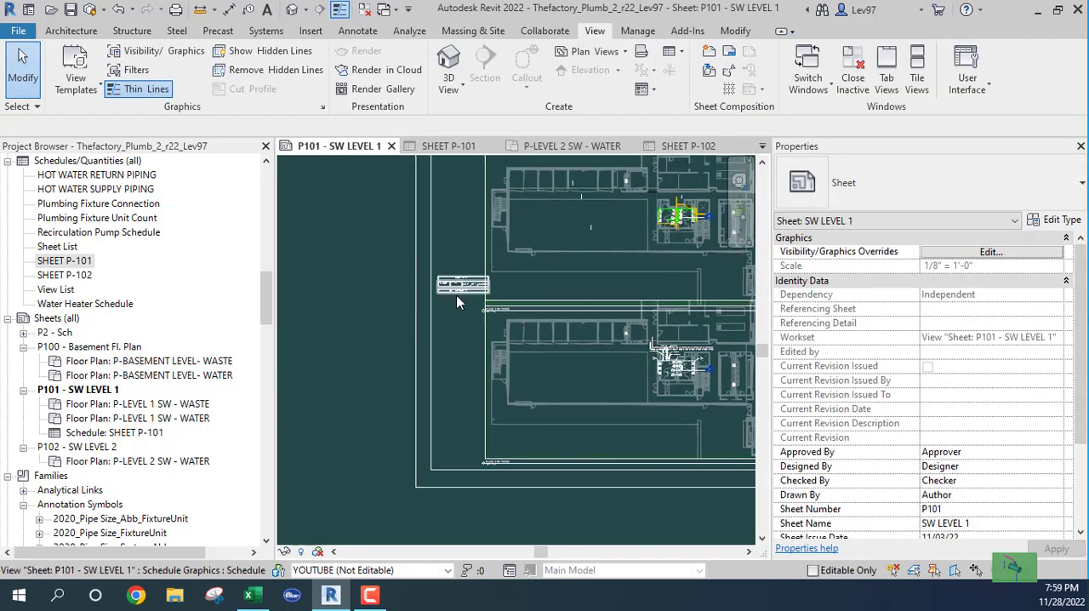
scroll(456, 295, up, 5)
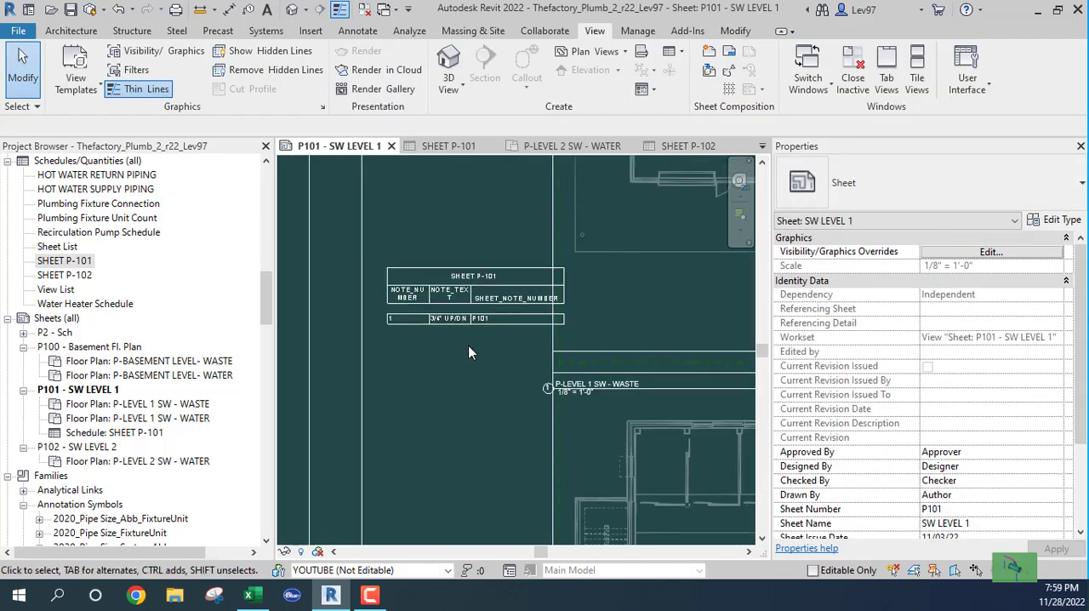
- Widen the NOTE_NUMBER and NOTE_TEXT columns of the SHEET P-101 schedule on the sheet so each header fits on one line
scroll(457, 300, up, 4)
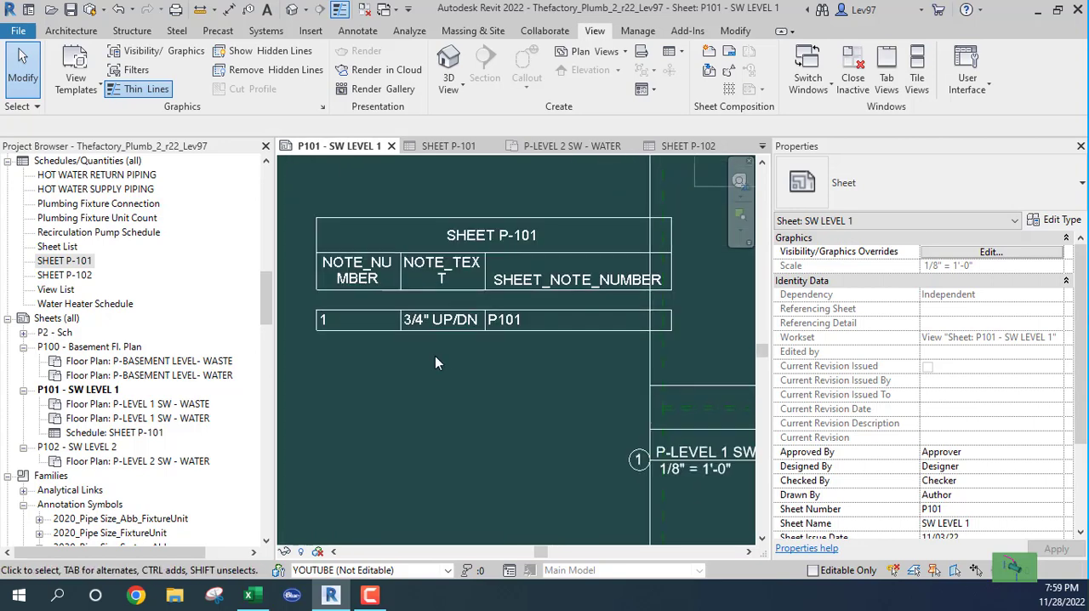
click(454, 332)
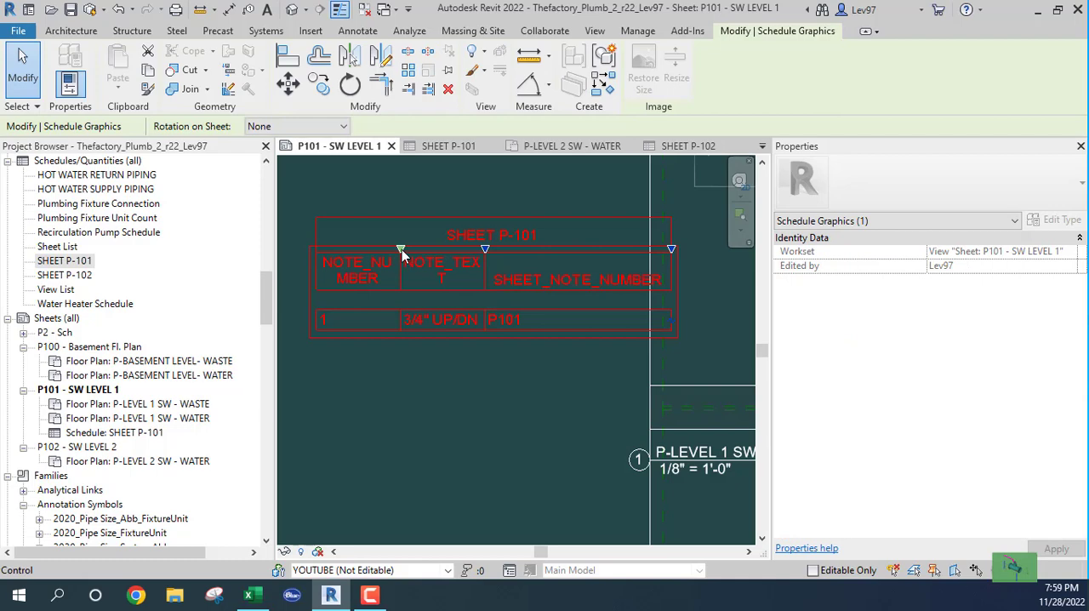
drag(402, 249, 451, 250)
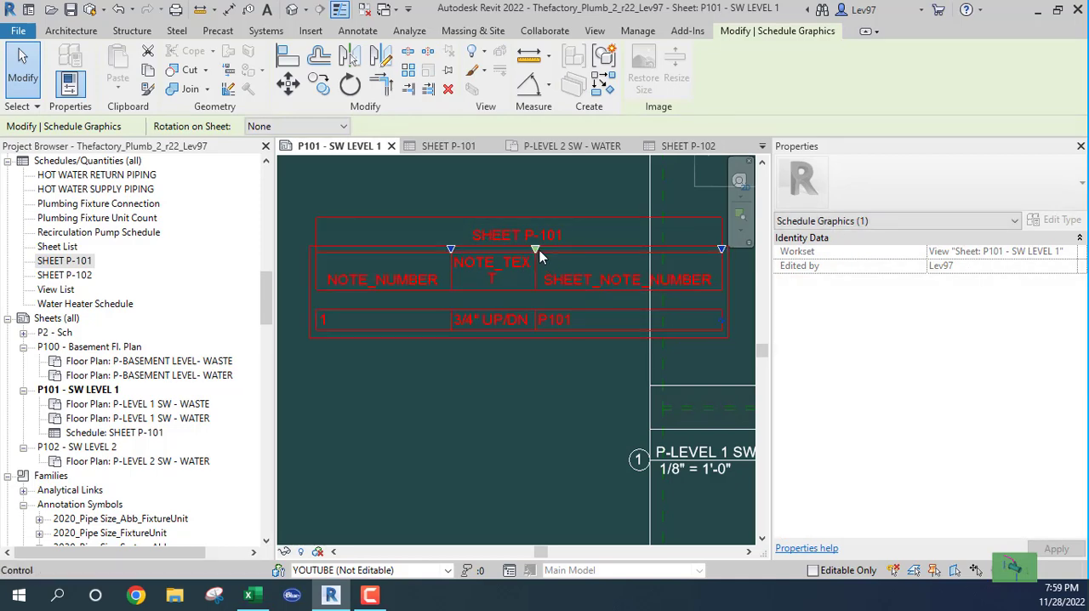
drag(540, 250, 589, 250)
scroll(543, 365, down, 2)
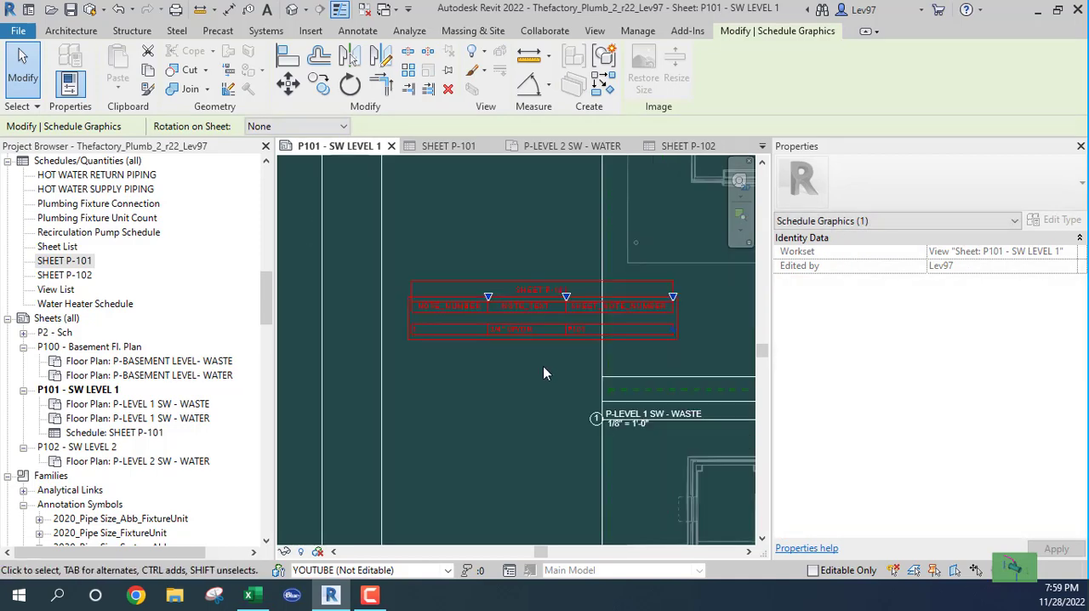
scroll(421, 356, up, 4)
click(437, 382)
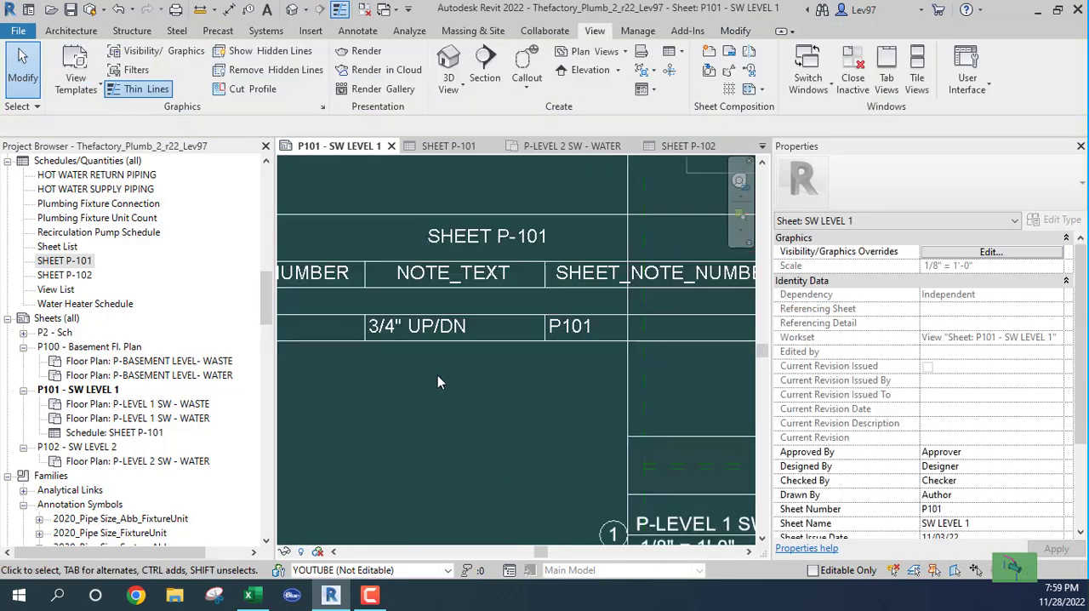
scroll(448, 389, down, 6)
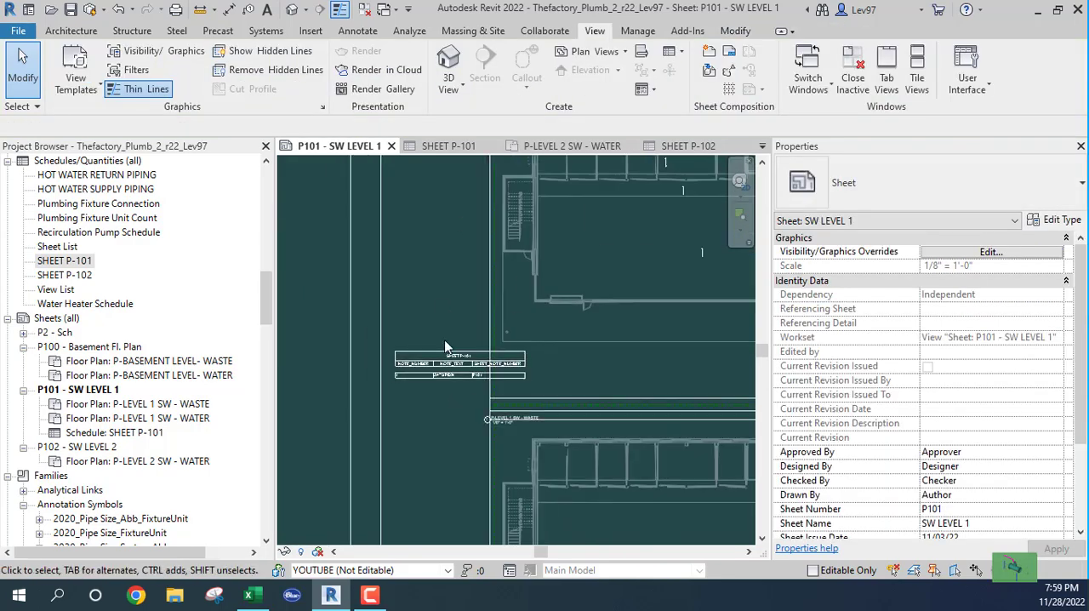
scroll(510, 344, down, 5)
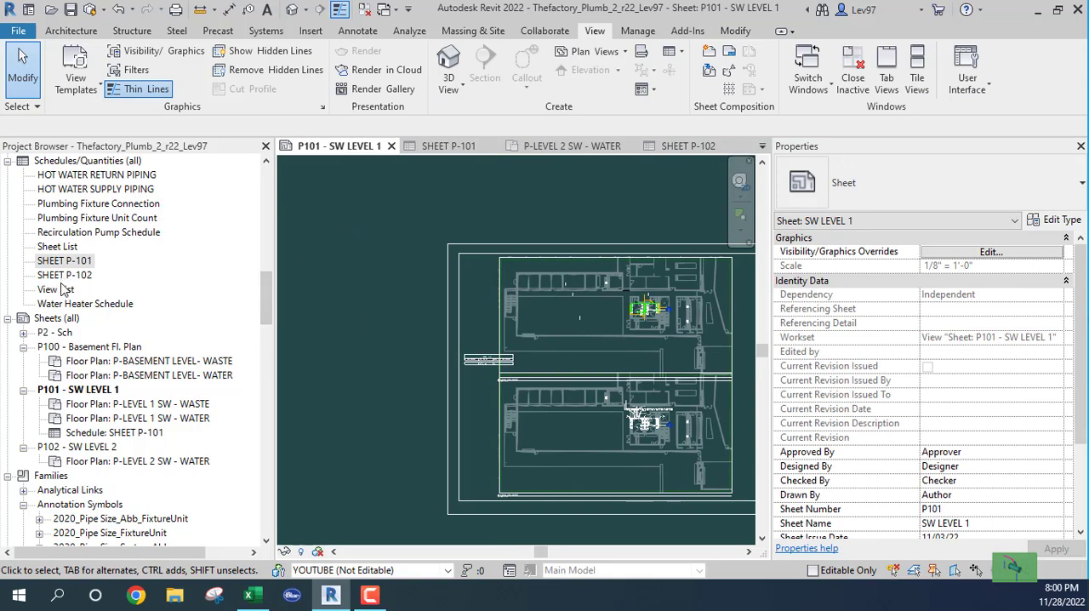
click(79, 451)
click(80, 451)
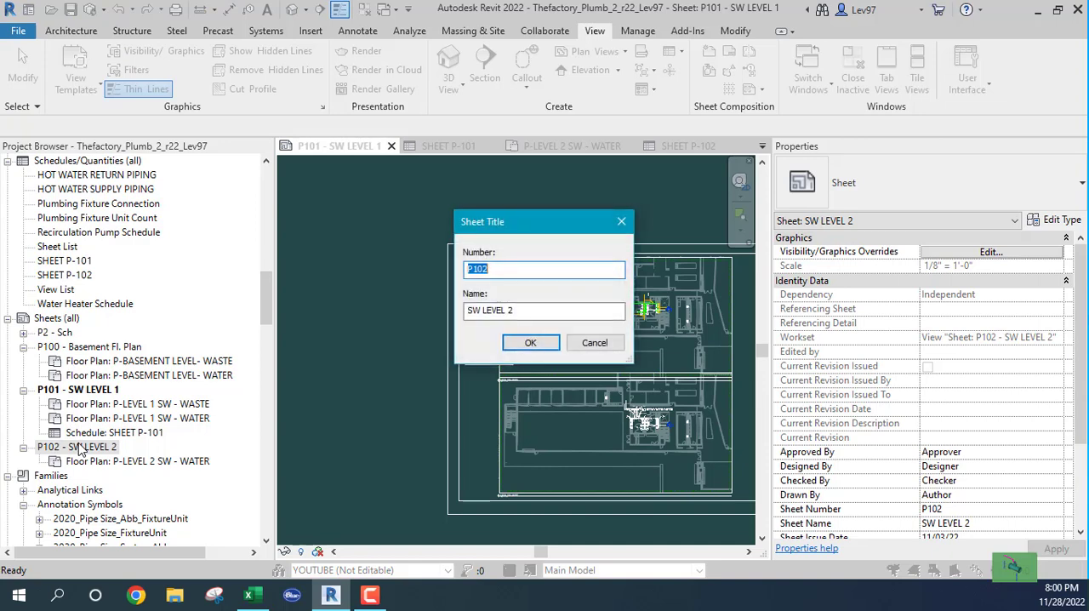
key(Escape)
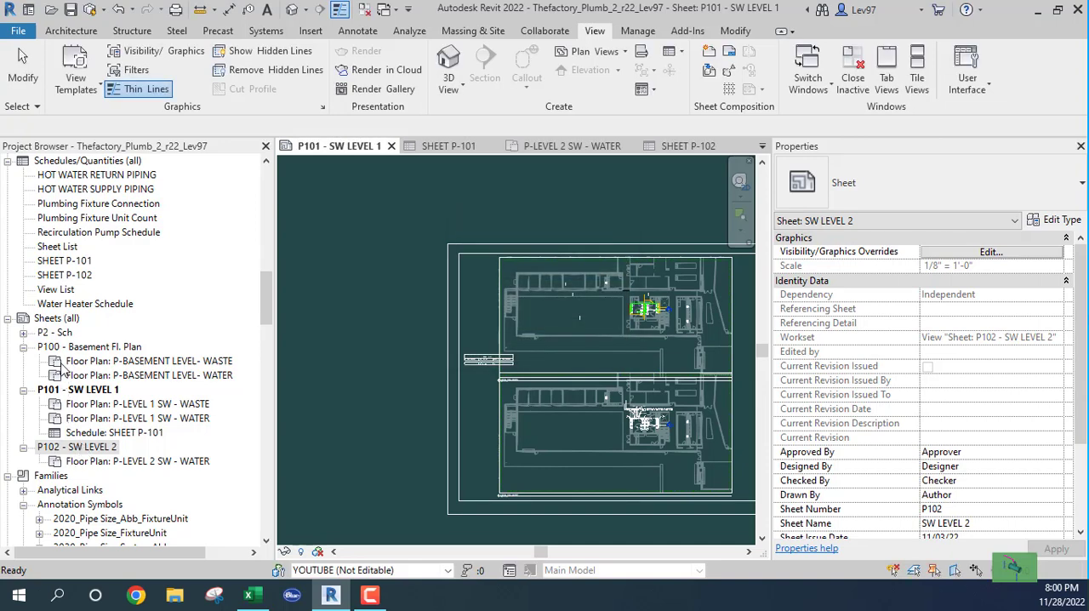
- Close the SHEET P-102 schedule view and open the sheet P102 - SW LEVEL 2
click(692, 149)
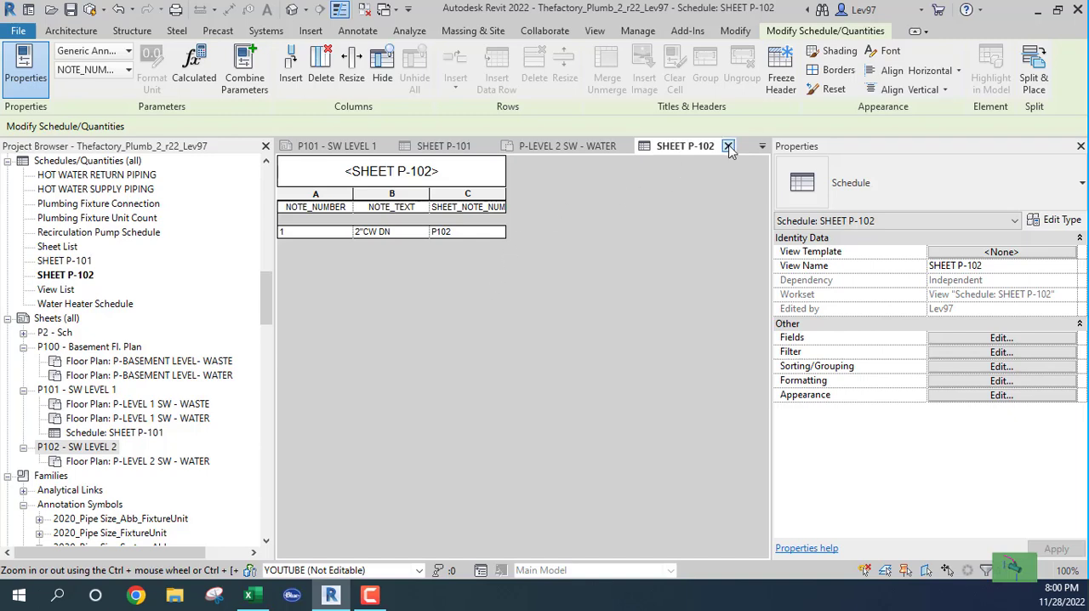
click(727, 147)
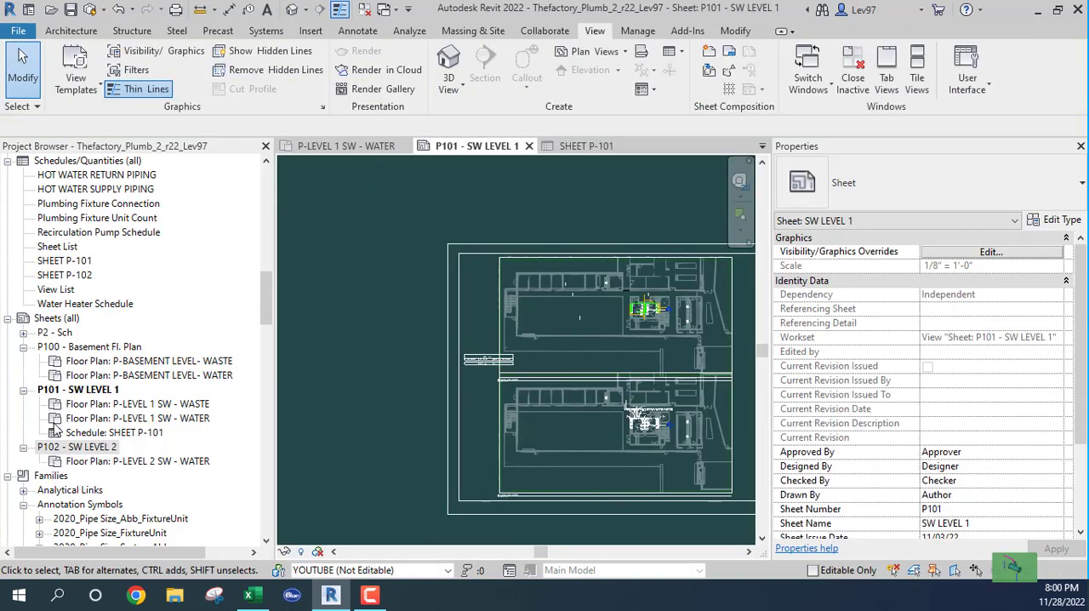
click(54, 422)
double_click(54, 451)
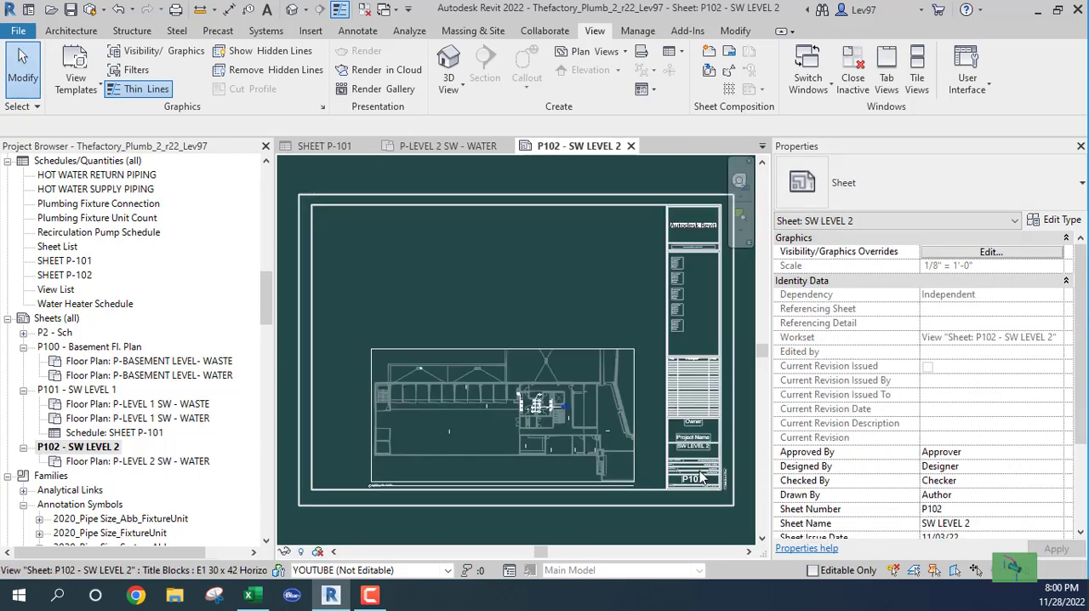
- Place the SHEET P-102 schedule on the sheet above the floor plan's right end, near the title block
click(59, 274)
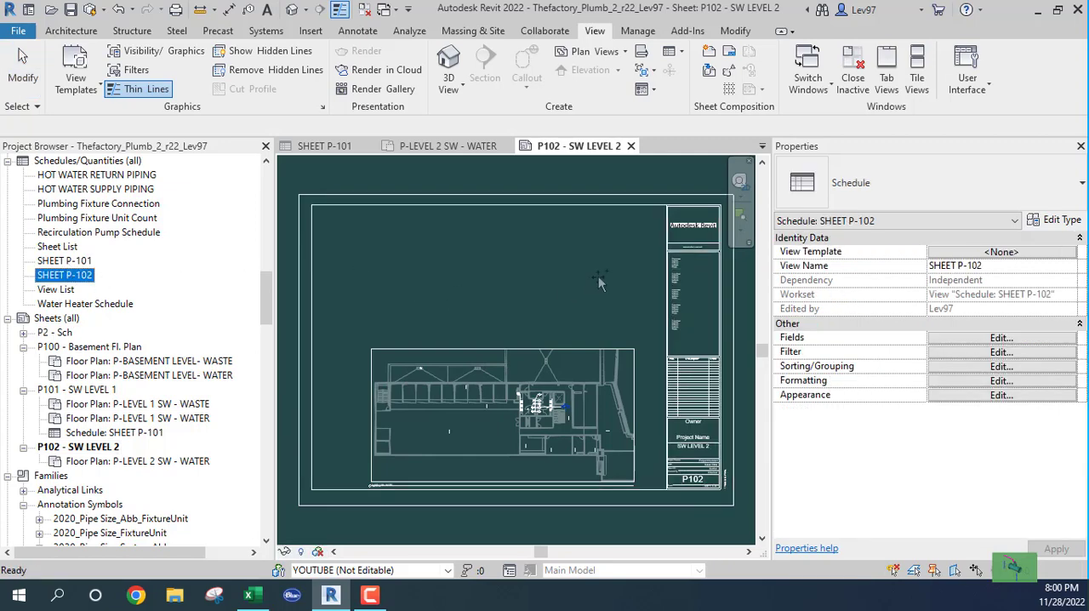
drag(599, 276, 617, 277)
click(618, 298)
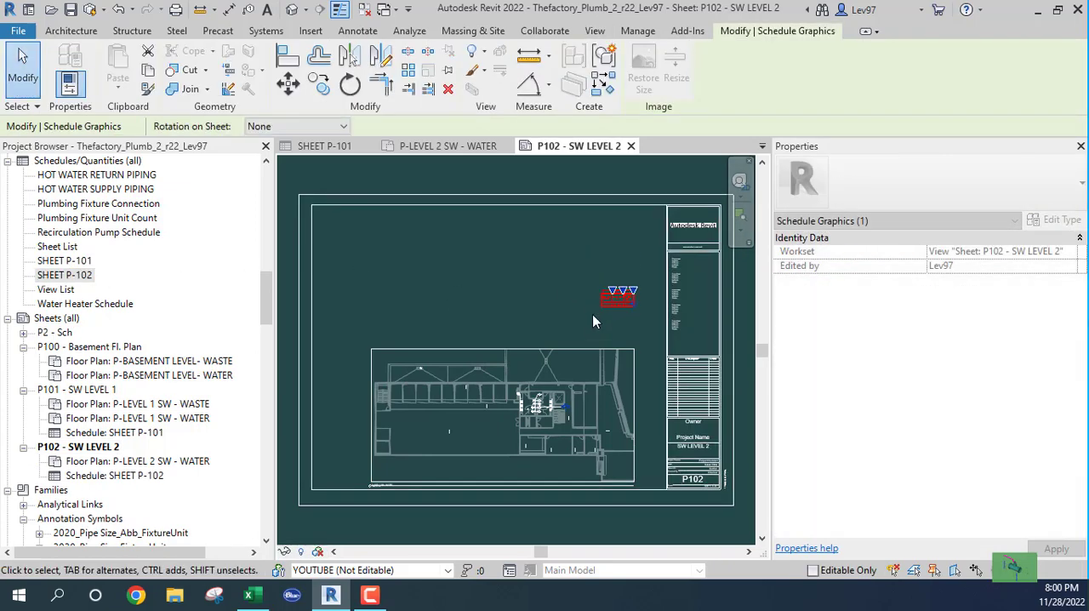
key(Escape)
- Widen the NOTE_NUMBER, NOTE_TEXT and SHEET_NOTE_NUMBER columns of the placed SHEET P-102 schedule so each header fits on one line
scroll(630, 308, up, 5)
scroll(625, 302, up, 3)
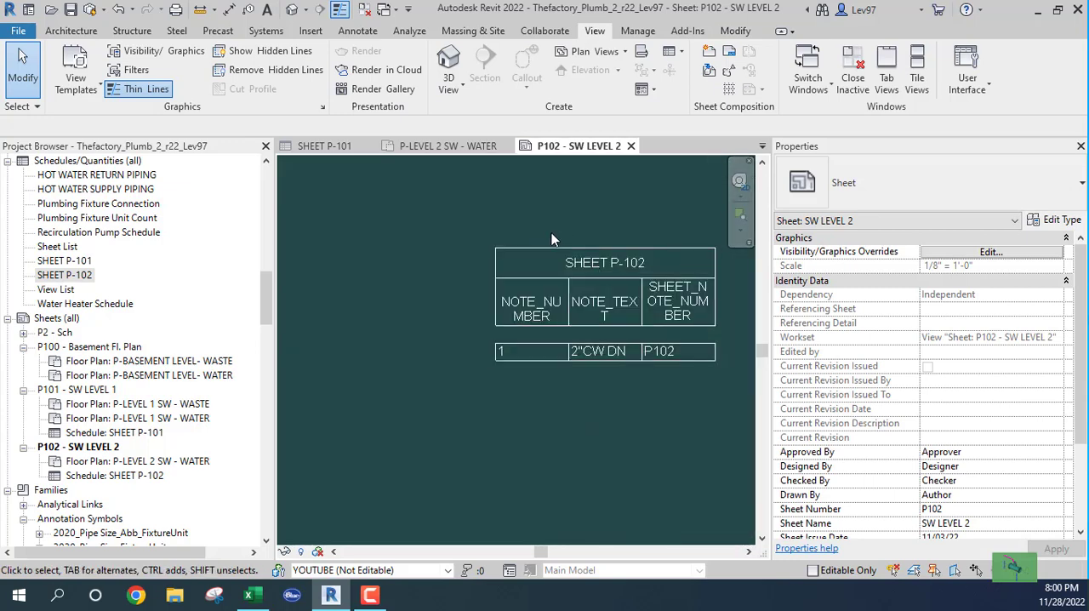
click(544, 252)
middle_drag(545, 386, 413, 385)
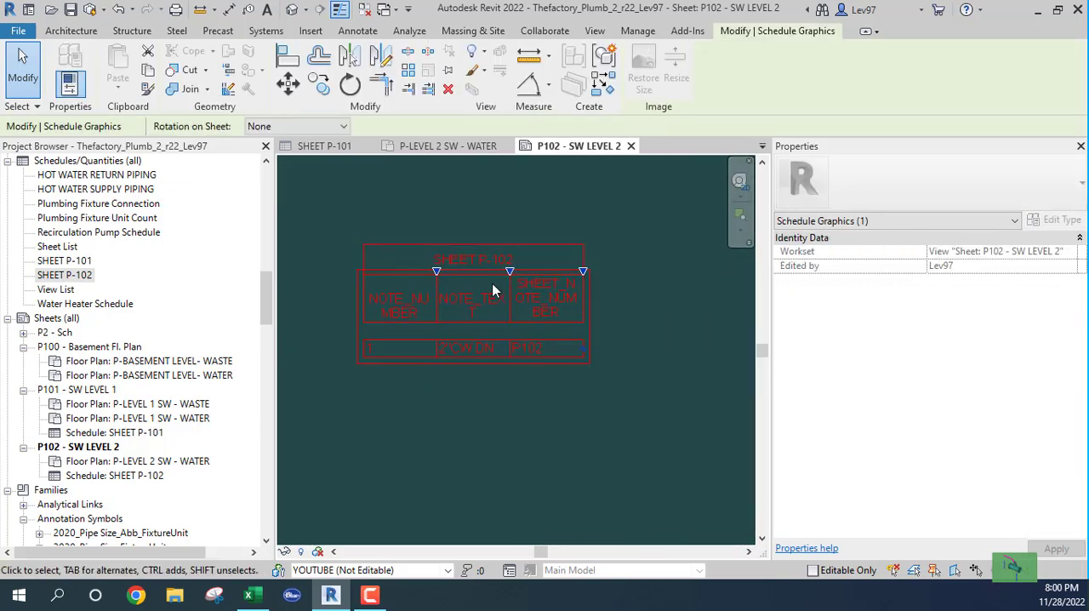
drag(438, 271, 502, 283)
drag(580, 270, 631, 274)
middle_drag(682, 300, 498, 324)
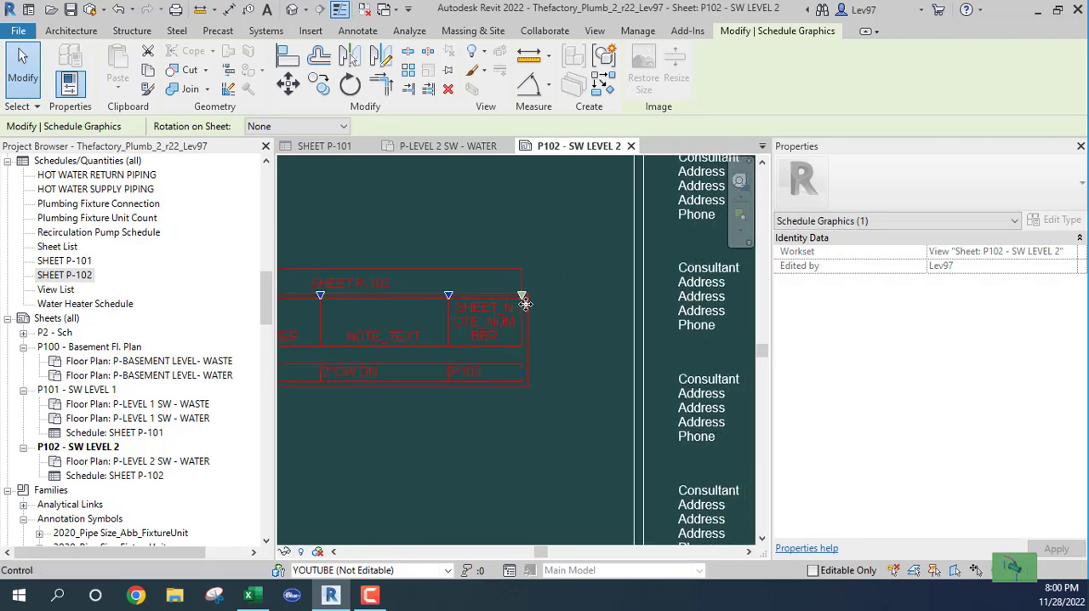
drag(522, 297, 617, 297)
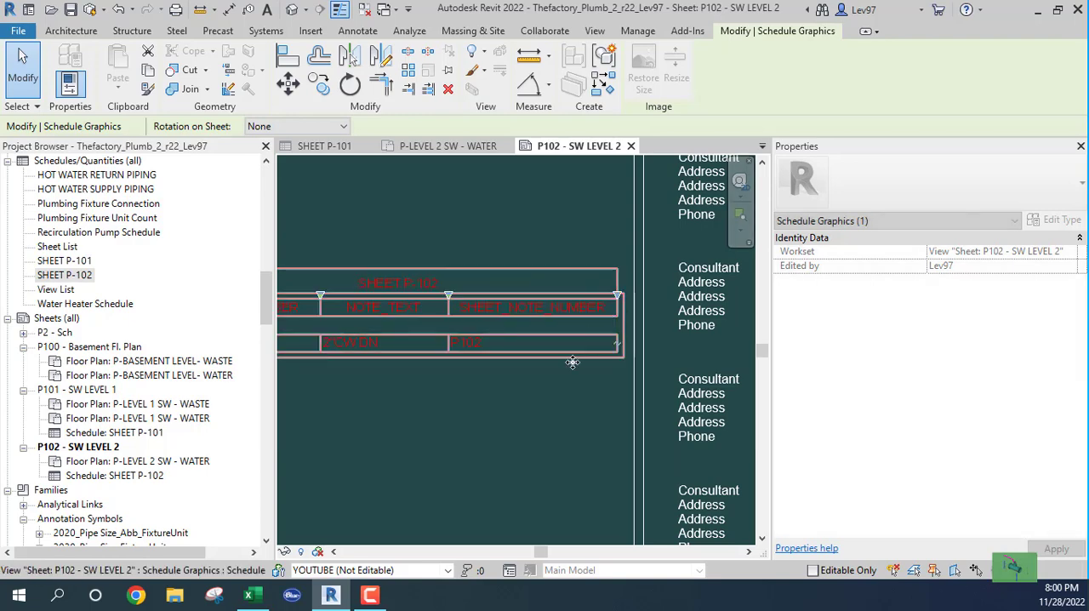
- Move the SHEET P-102 schedule higher on the sheet, beside the title block's consultant list, and check its contents
scroll(426, 415, down, 1)
scroll(425, 415, down, 1)
middle_drag(425, 416, 510, 366)
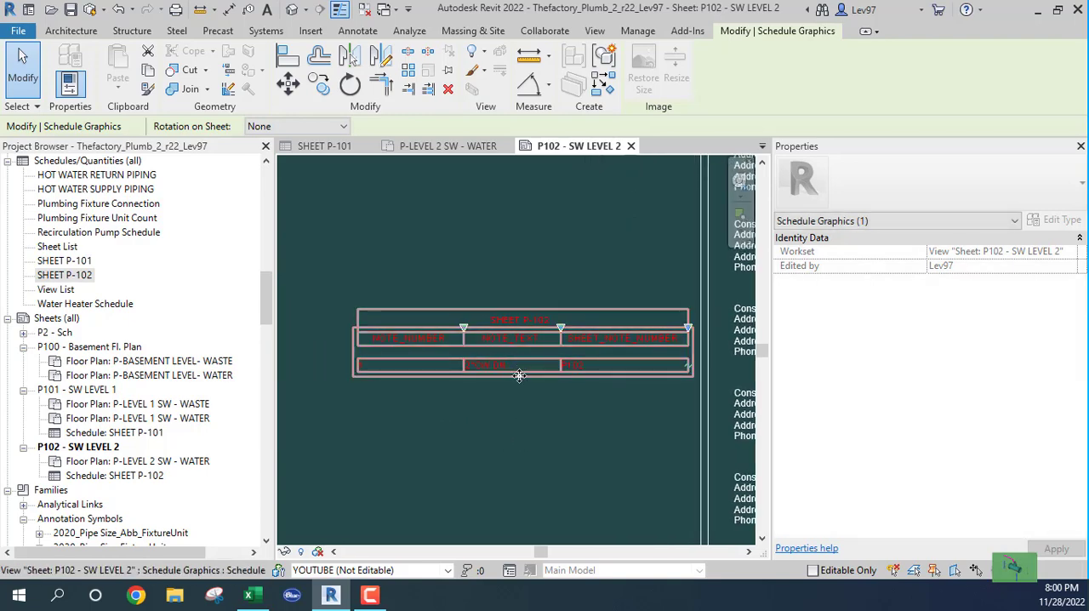
drag(499, 366, 497, 255)
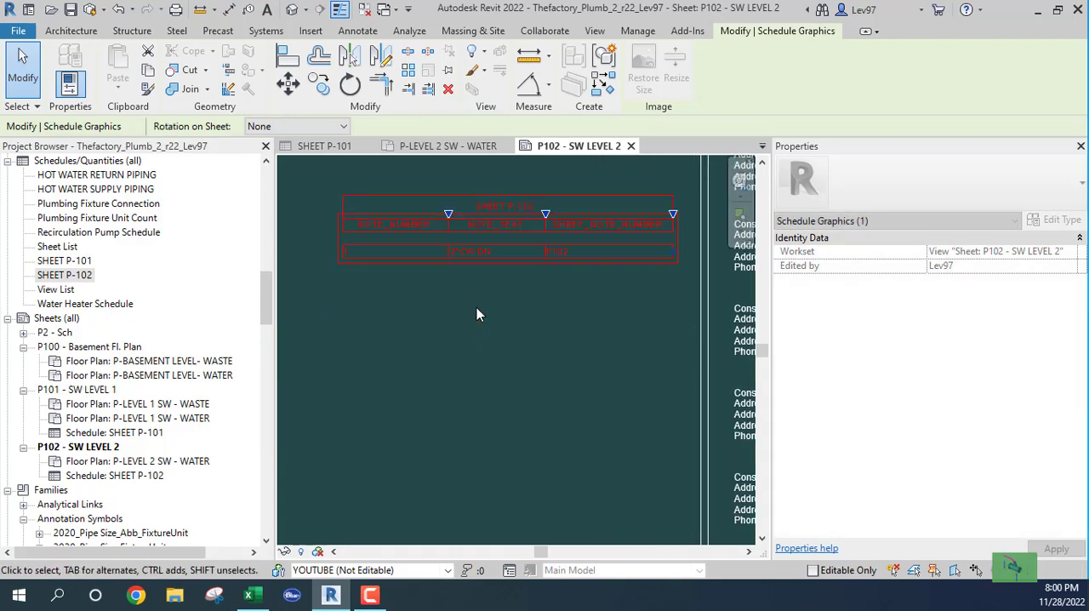
click(451, 332)
scroll(351, 228, up, 3)
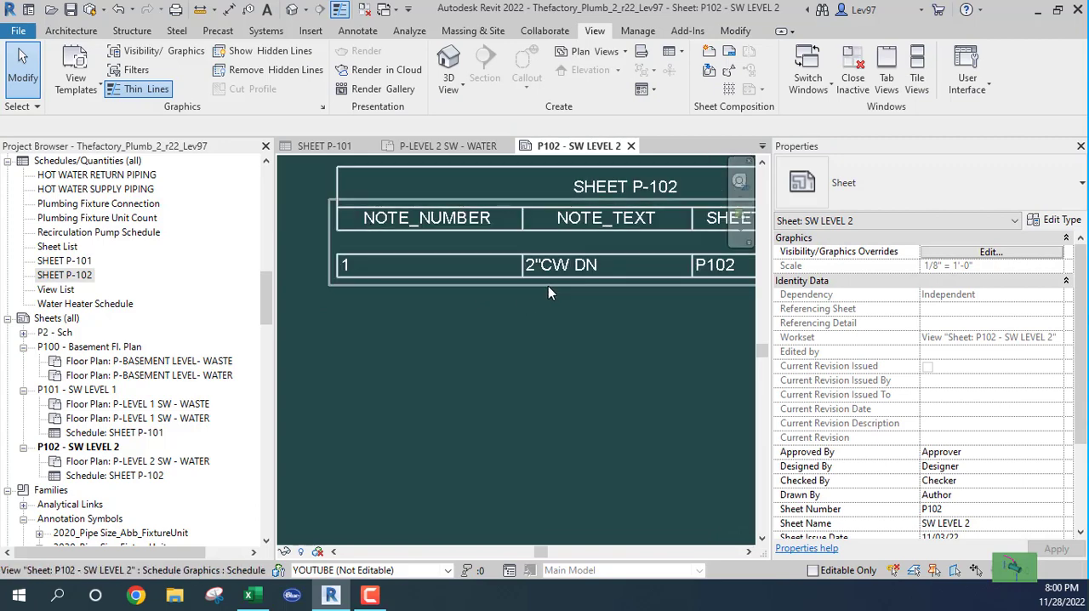
middle_drag(596, 334, 393, 364)
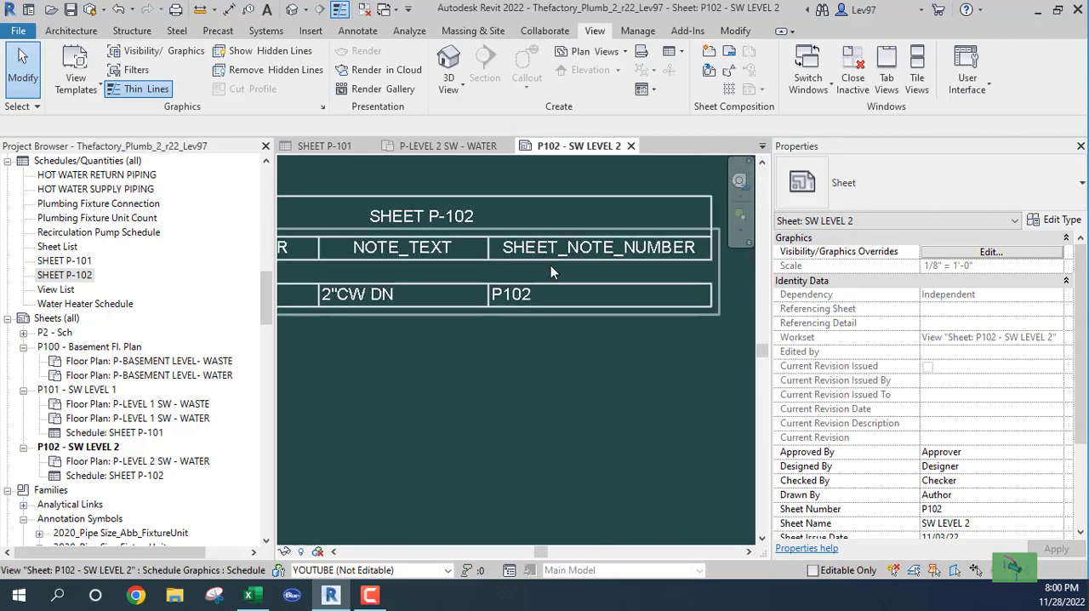
scroll(534, 348, down, 5)
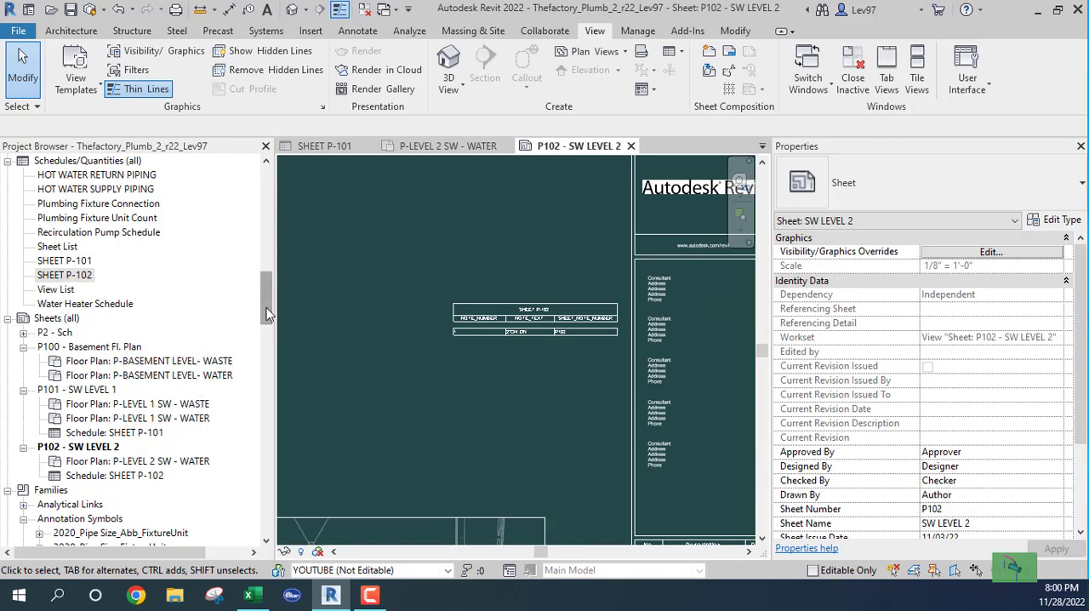
- Close the SHEET P-101 schedule and the P101 and P102 sheet views to return to the P-LEVEL 2 SW - WATER plan
drag(266, 313, 268, 344)
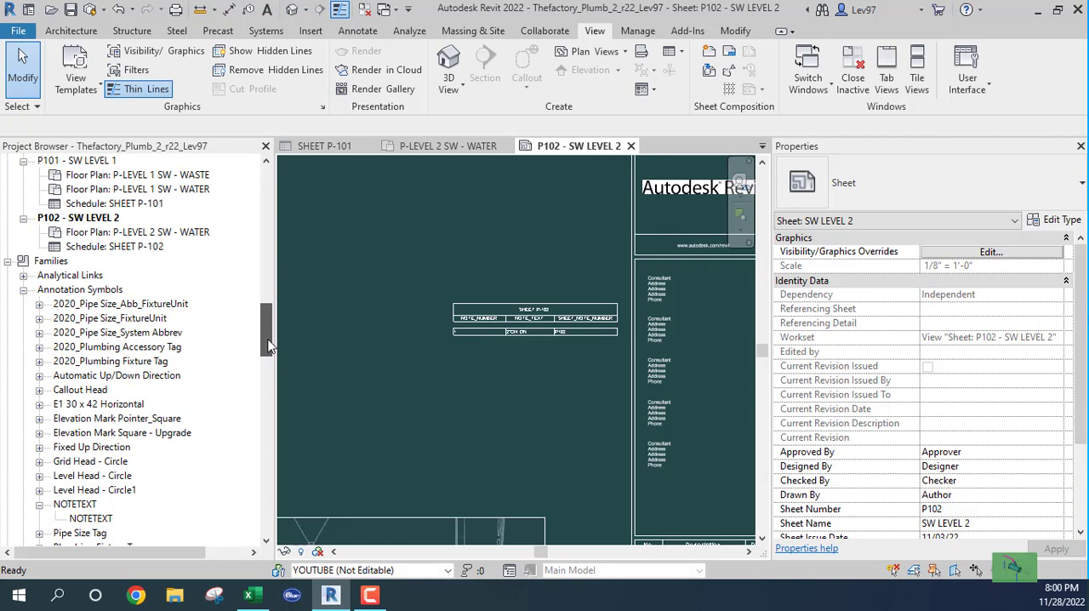
click(370, 145)
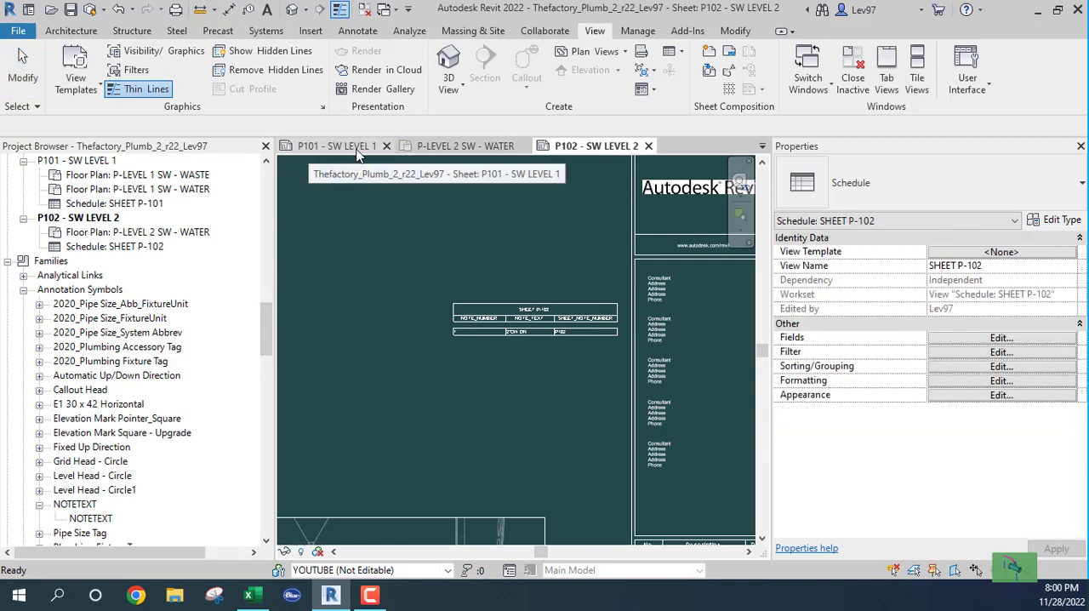
click(320, 151)
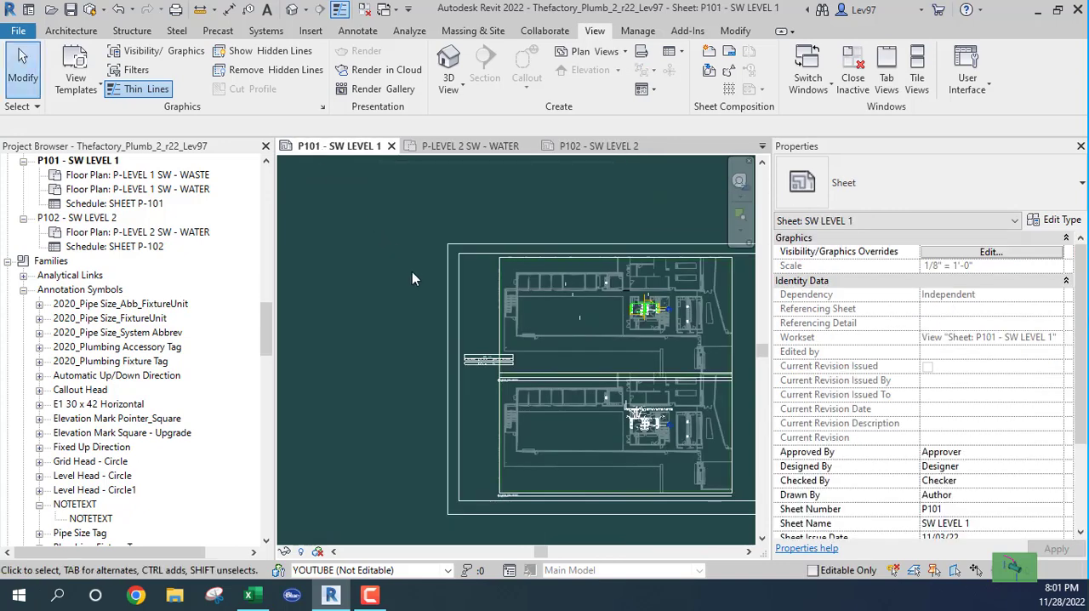
middle_drag(412, 271, 304, 219)
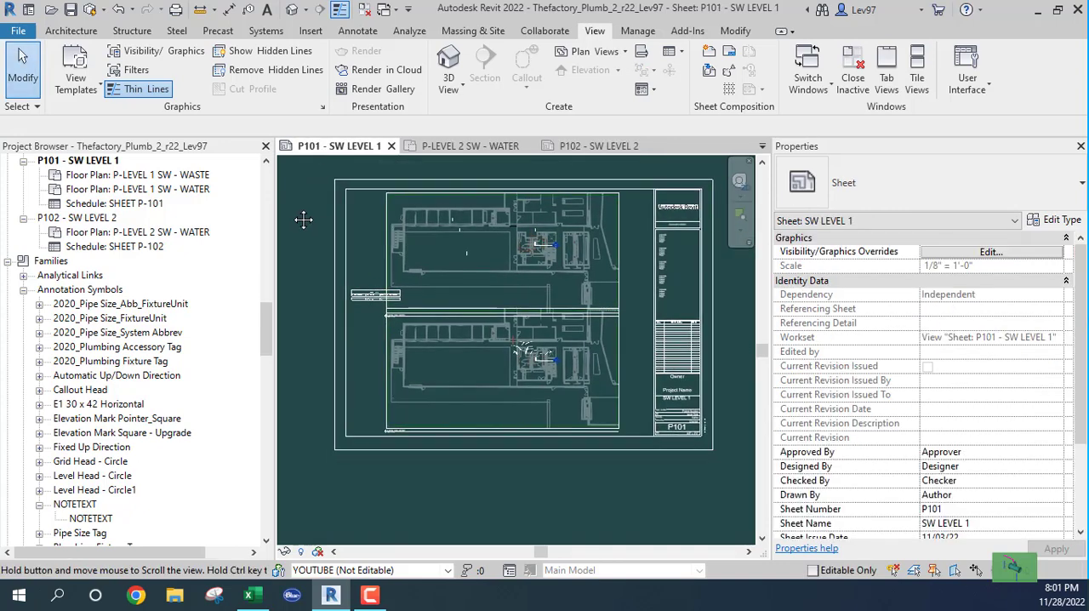
click(390, 147)
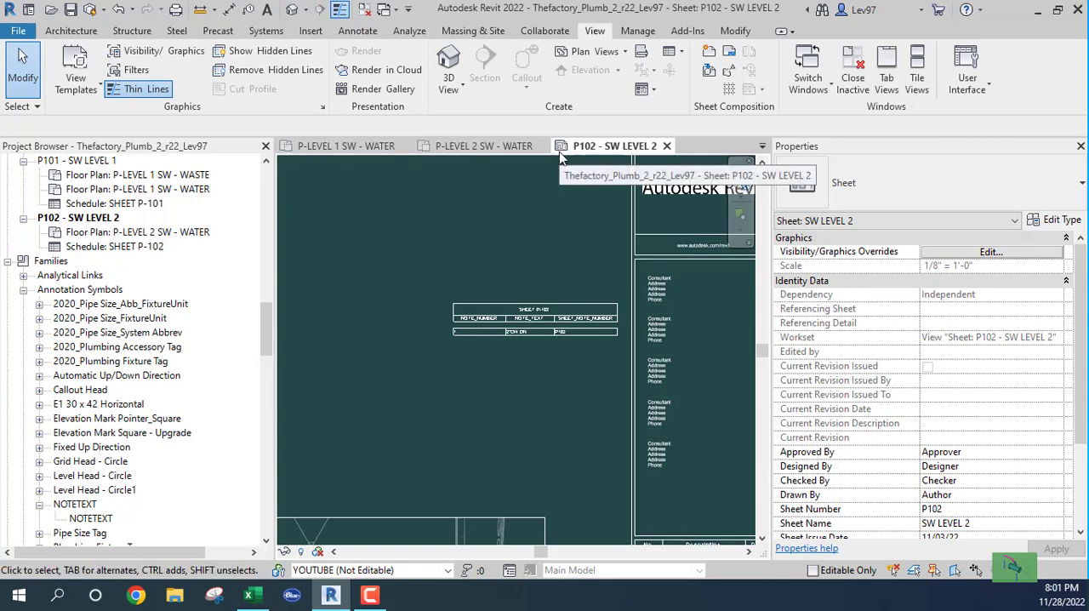
click(666, 146)
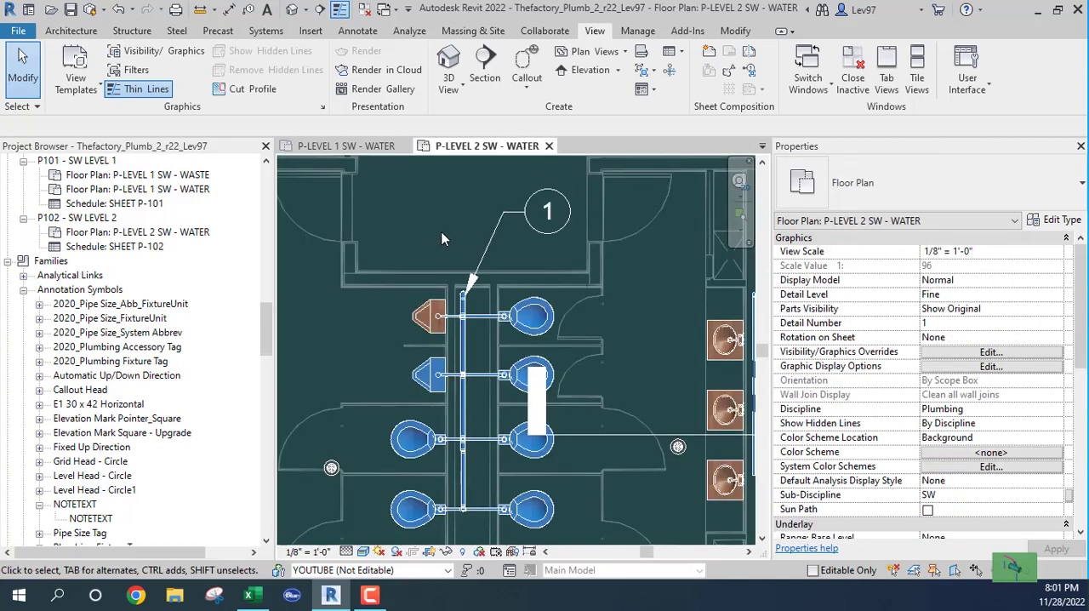
- Copy the numbered note with its leader down and to the right, so its arrow sits beside the upper right-hand toilet
scroll(504, 305, down, 2)
scroll(505, 300, up, 2)
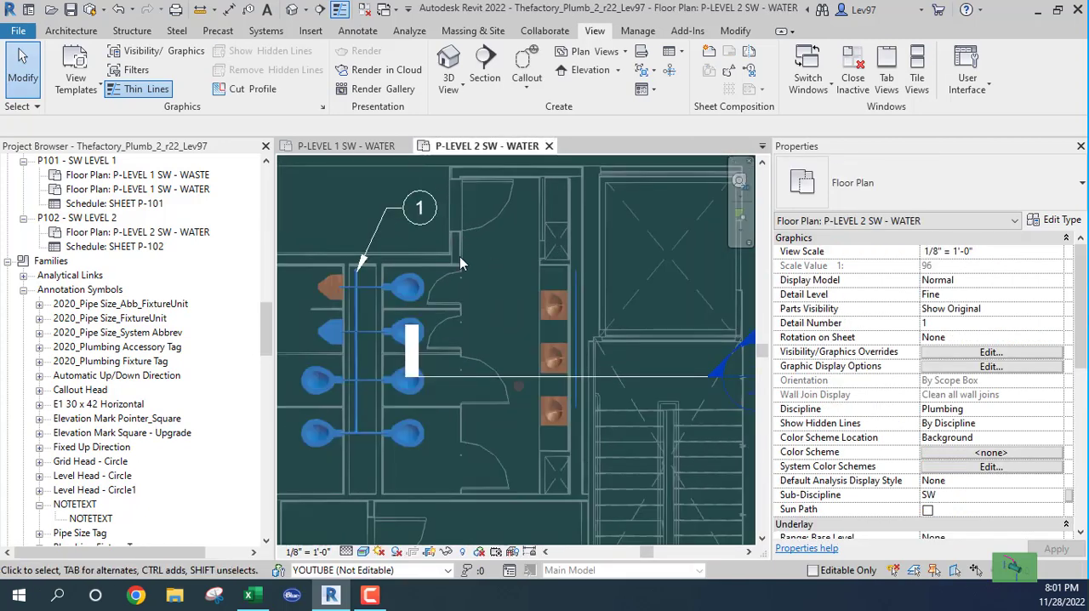
click(425, 212)
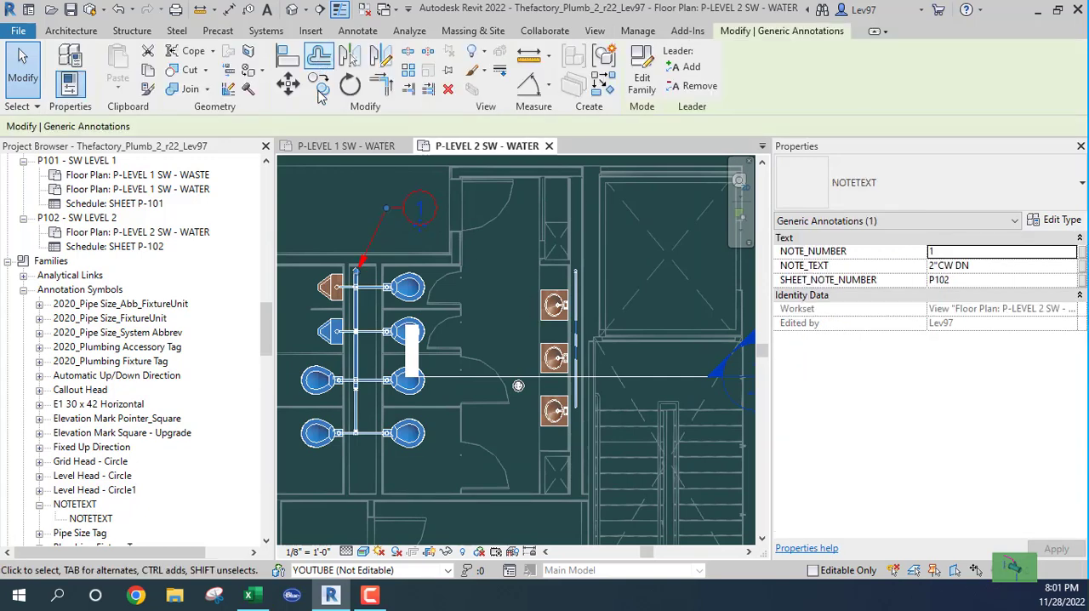
click(319, 84)
click(471, 263)
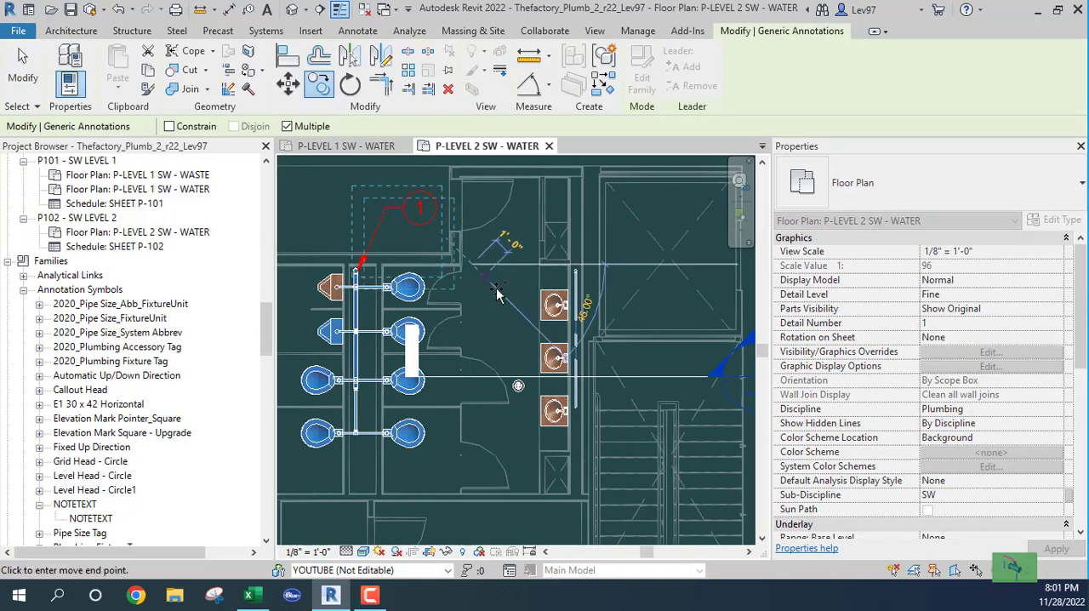
click(540, 290)
key(Escape)
key(Escape)
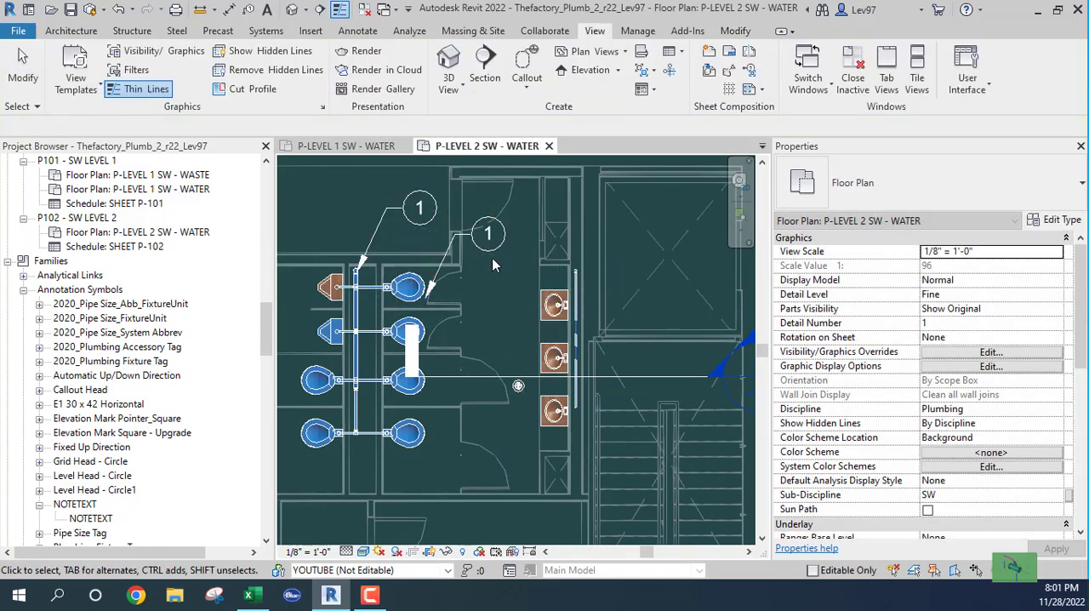
- Set the copied note's NOTE_NUMBER to 2 and its NOTE_TEXT to 3"CW DN
click(486, 239)
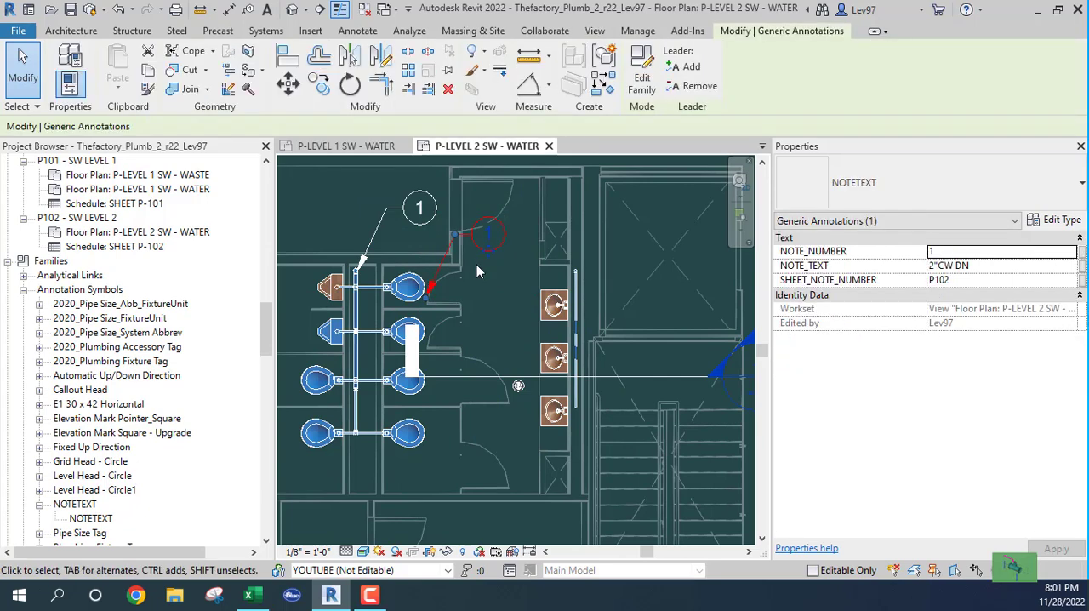
click(943, 251)
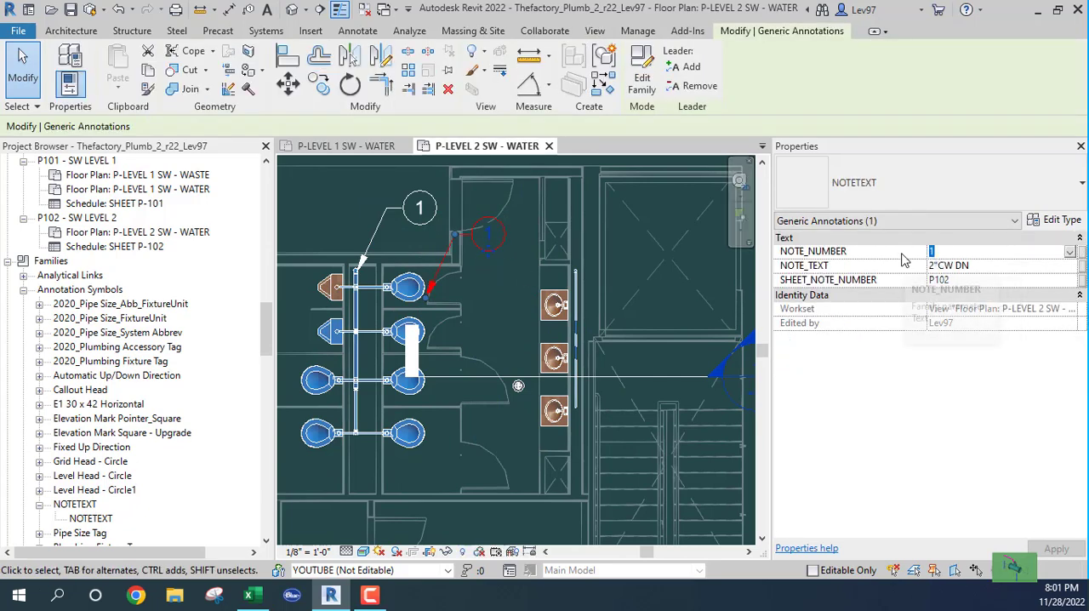
text(2)
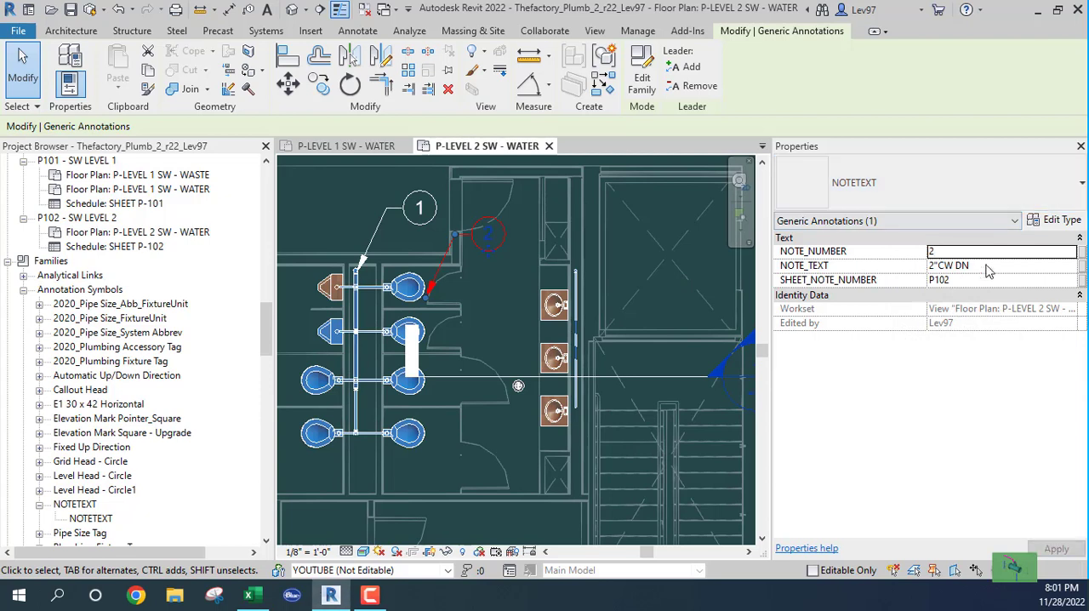
click(936, 266)
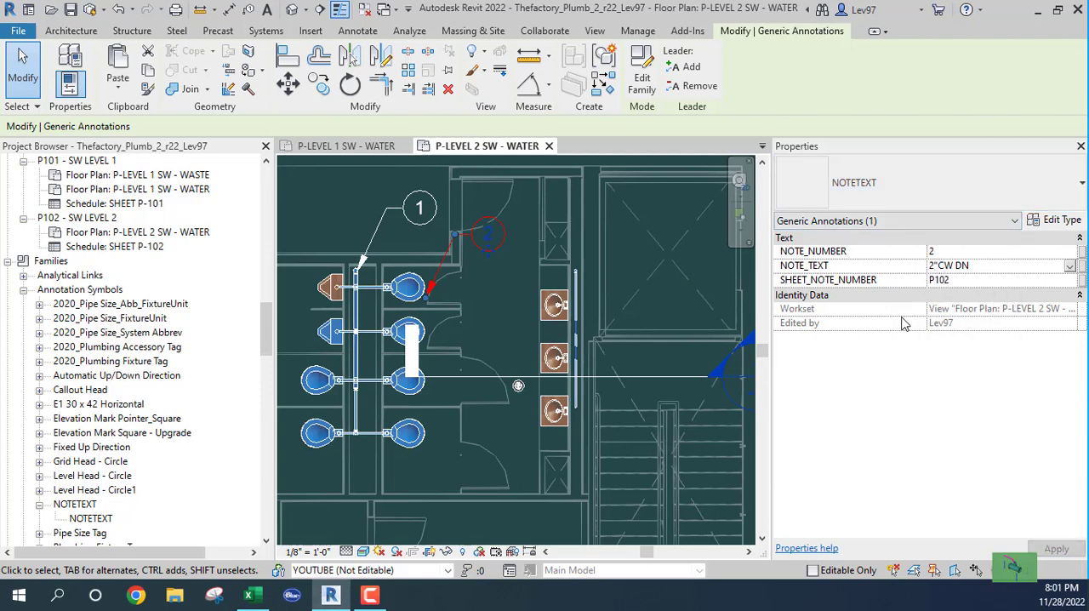
key(BackSpace)
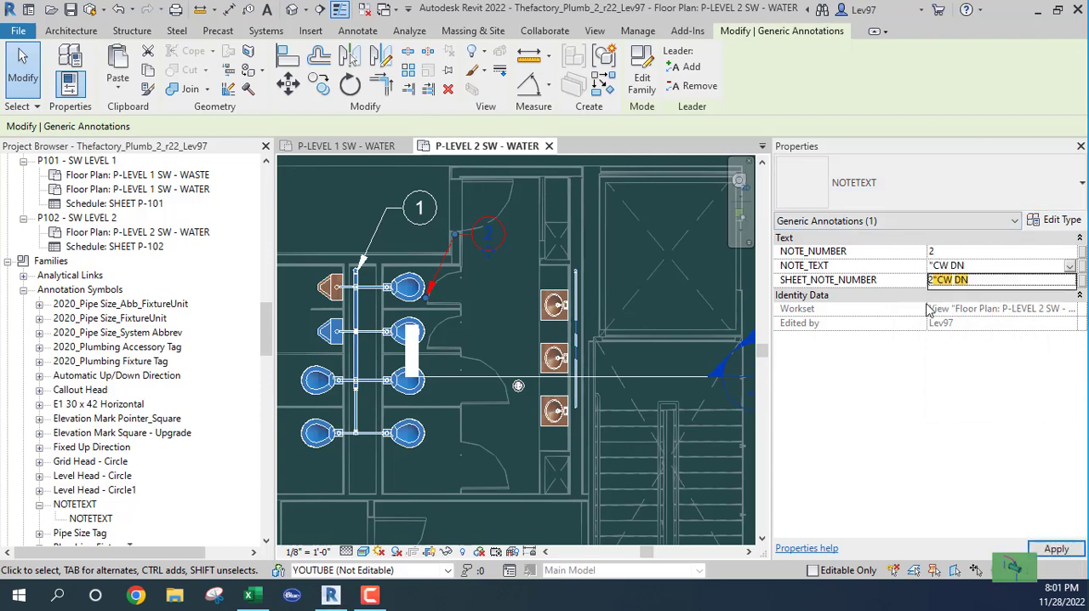
text(3)
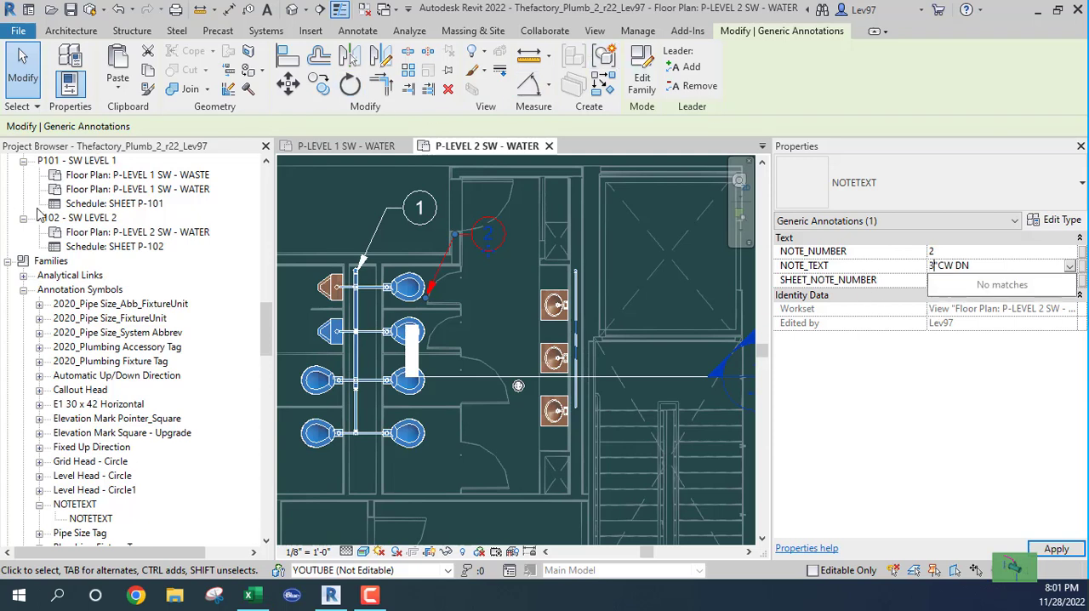
key(Return)
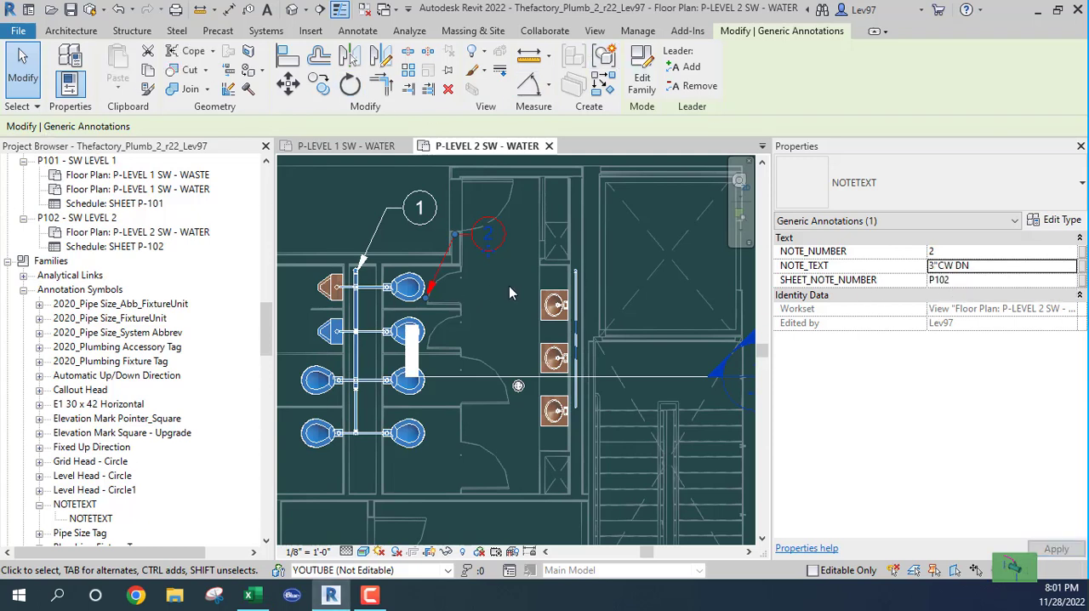
click(500, 305)
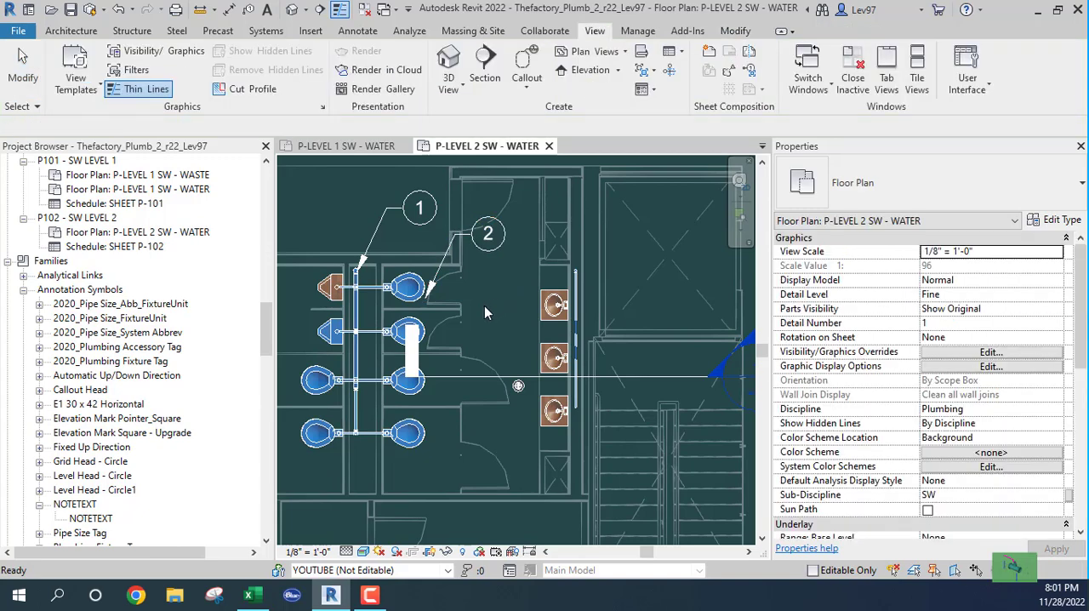
- Point note 2's leader at the upper end of the pipe behind the lavatories, with its elbow on the lavatory side of the bubble
click(432, 292)
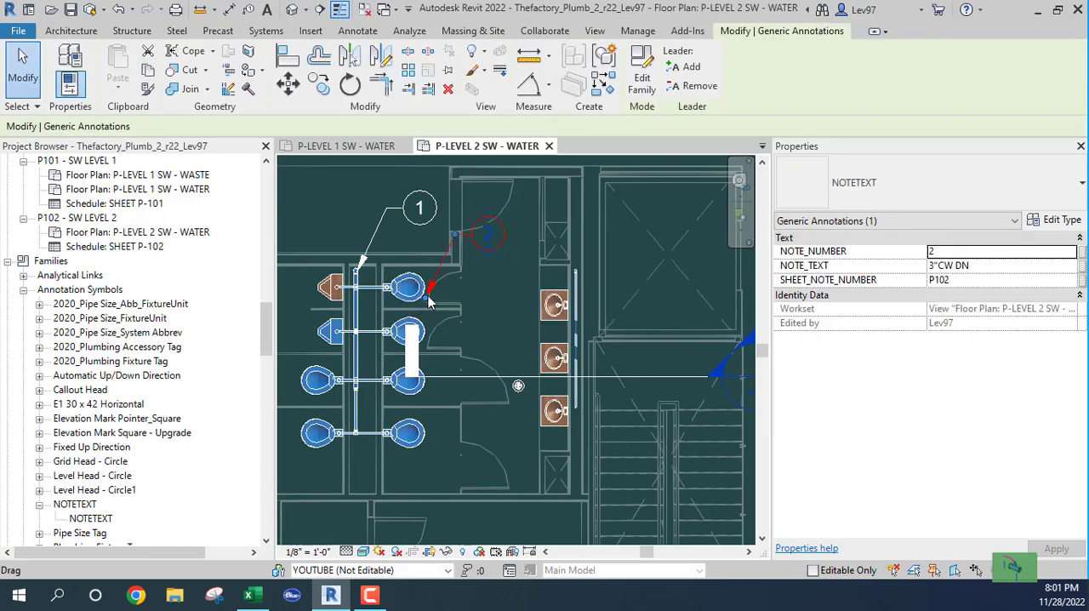
mouse_move(431, 294)
mouse_down()
mouse_move(552, 299)
mouse_move(575, 277)
mouse_up()
drag(575, 270, 574, 271)
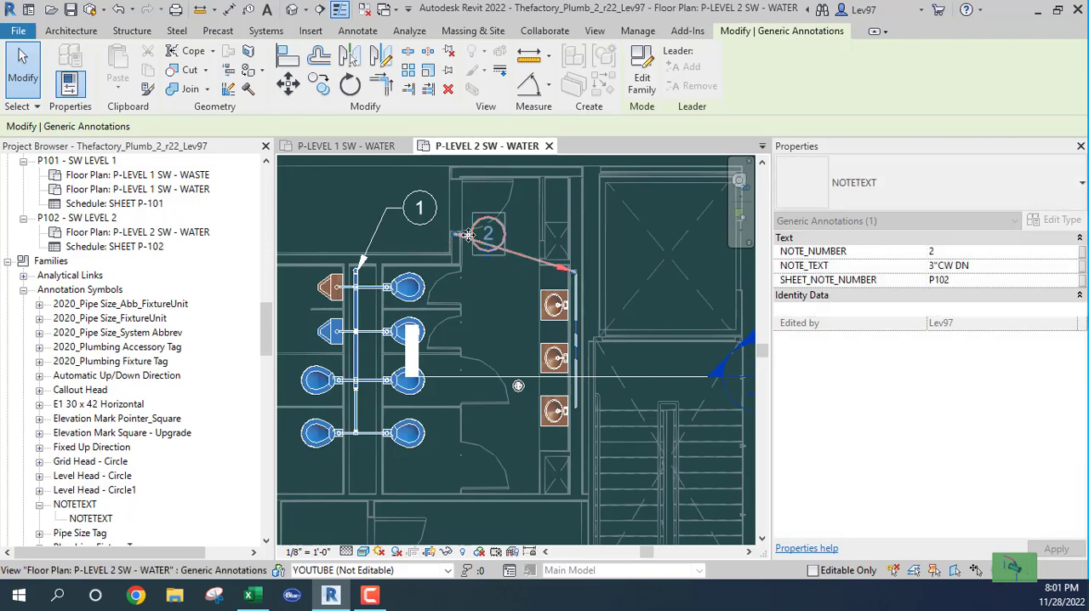
drag(455, 234, 524, 240)
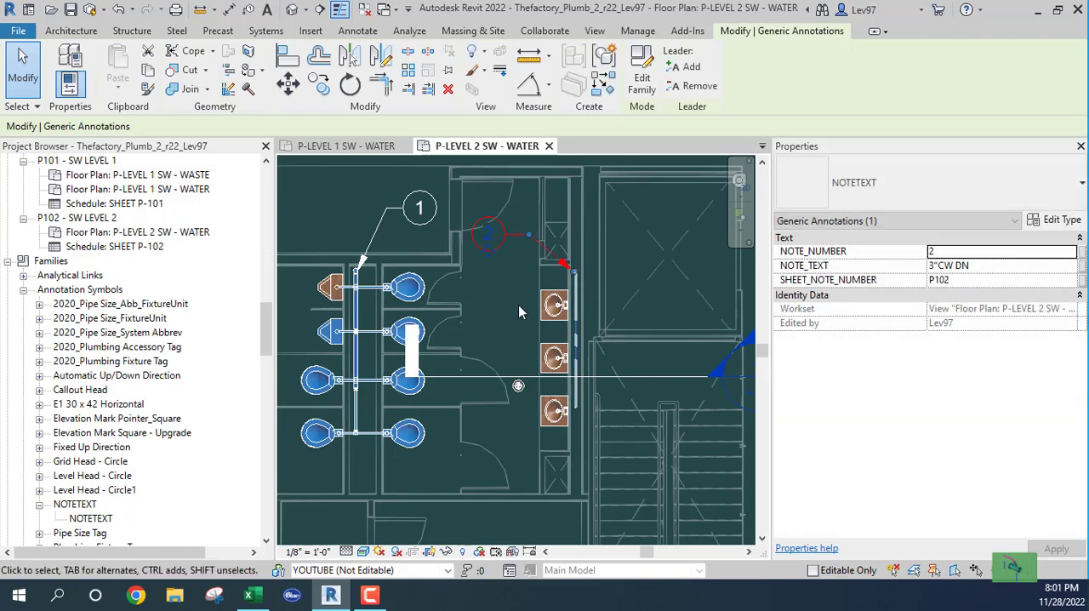
click(518, 309)
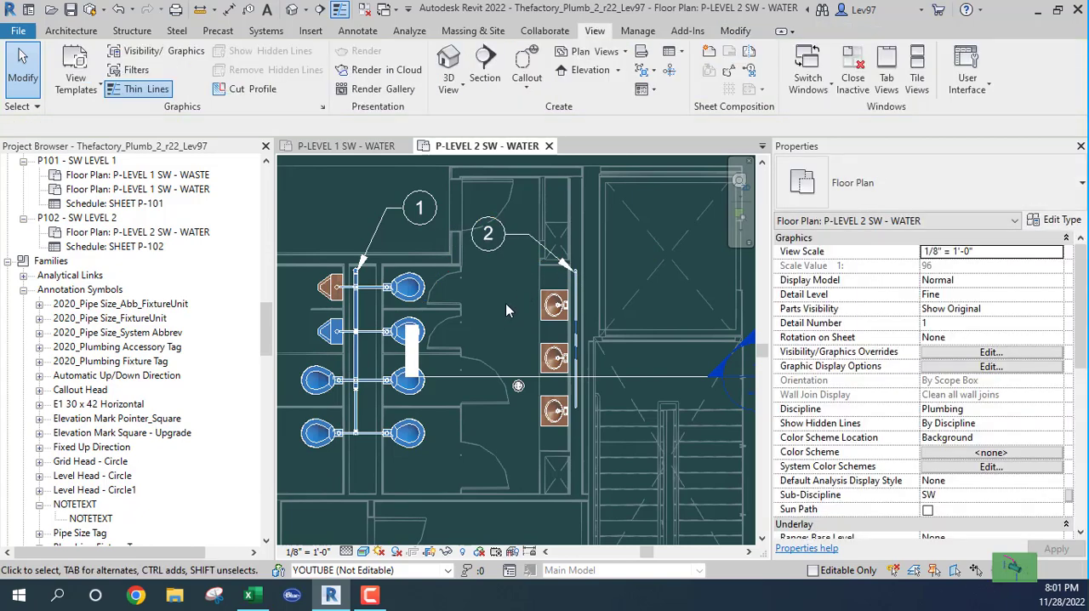
- In the P-LEVEL 1 SW - WATER plan, copy the left-hand note 1 with its leader into the lower part of the right-hand restroom
click(349, 146)
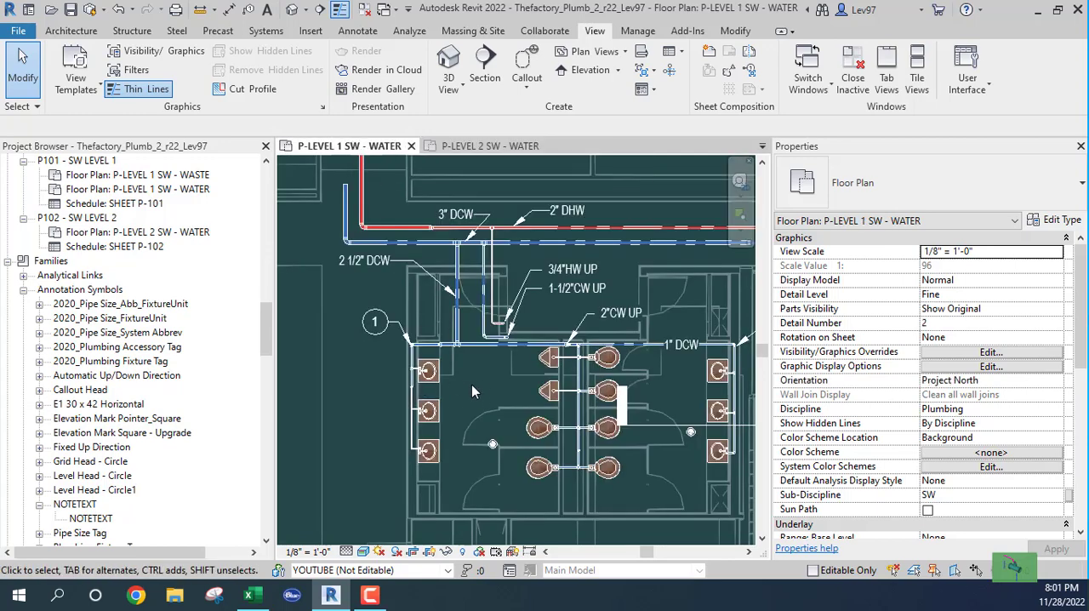
middle_drag(472, 390, 375, 362)
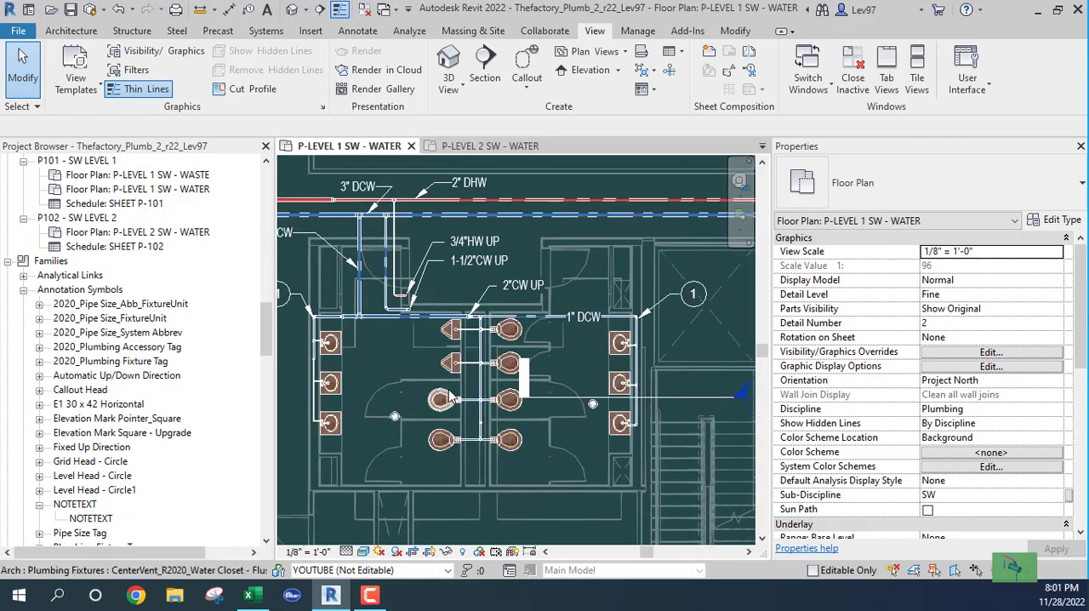
scroll(451, 398, down, 1)
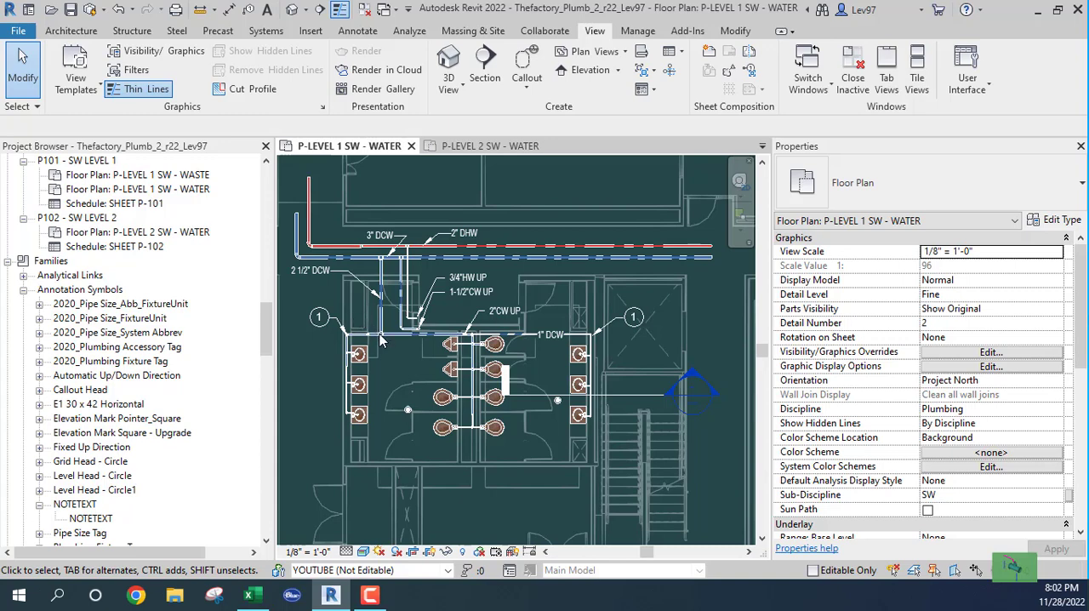
click(328, 331)
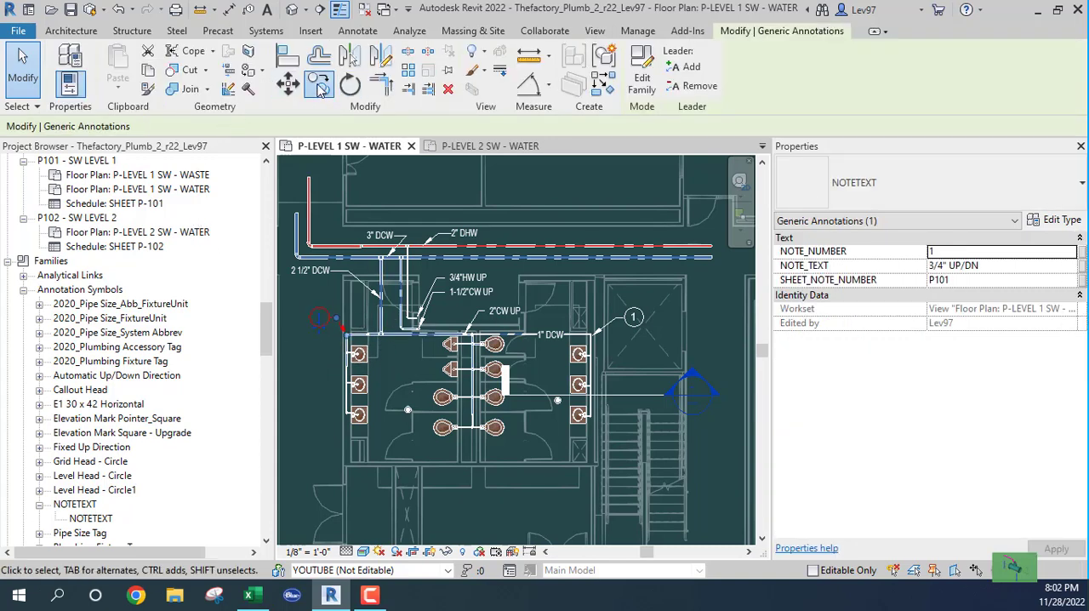
click(319, 85)
click(338, 330)
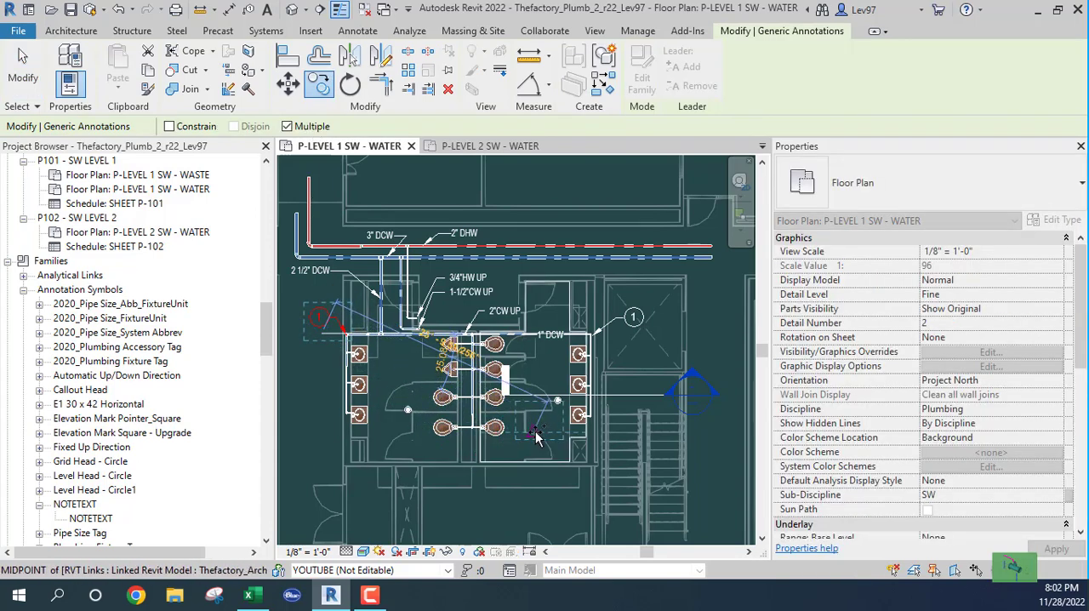
scroll(540, 434, up, 5)
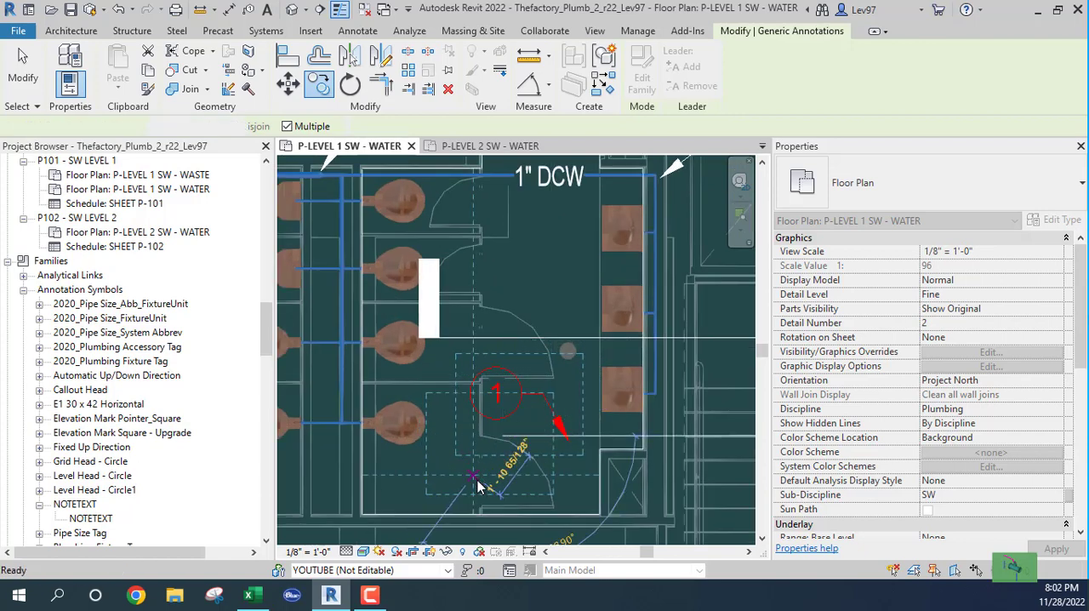
key(Escape)
- Set the copied note's NOTE_NUMBER to 2 and point its leader at the pipe between the two lower right-hand lavatories
click(492, 398)
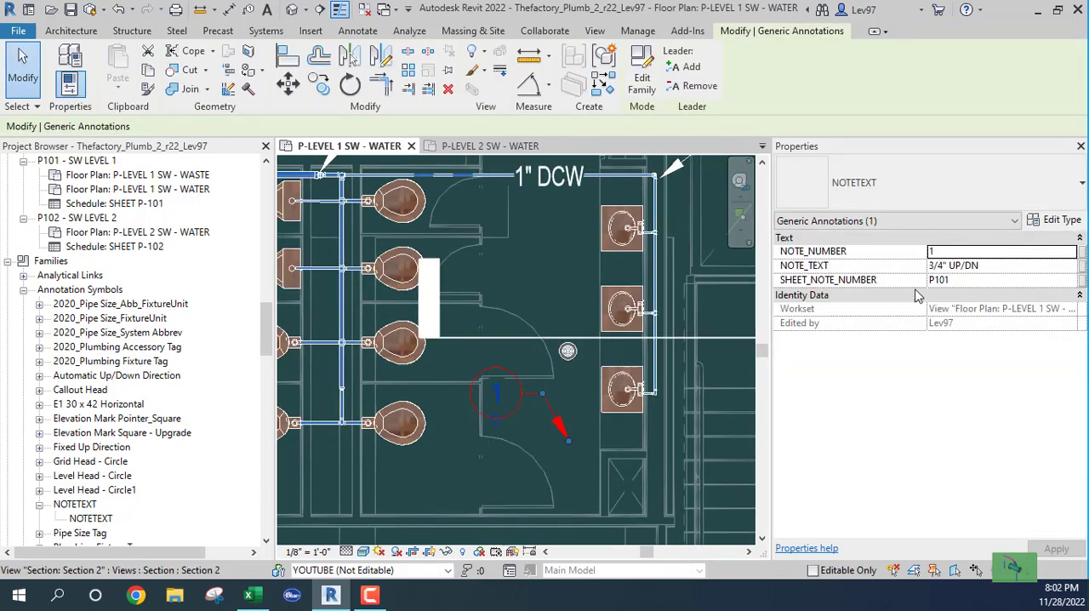
click(950, 253)
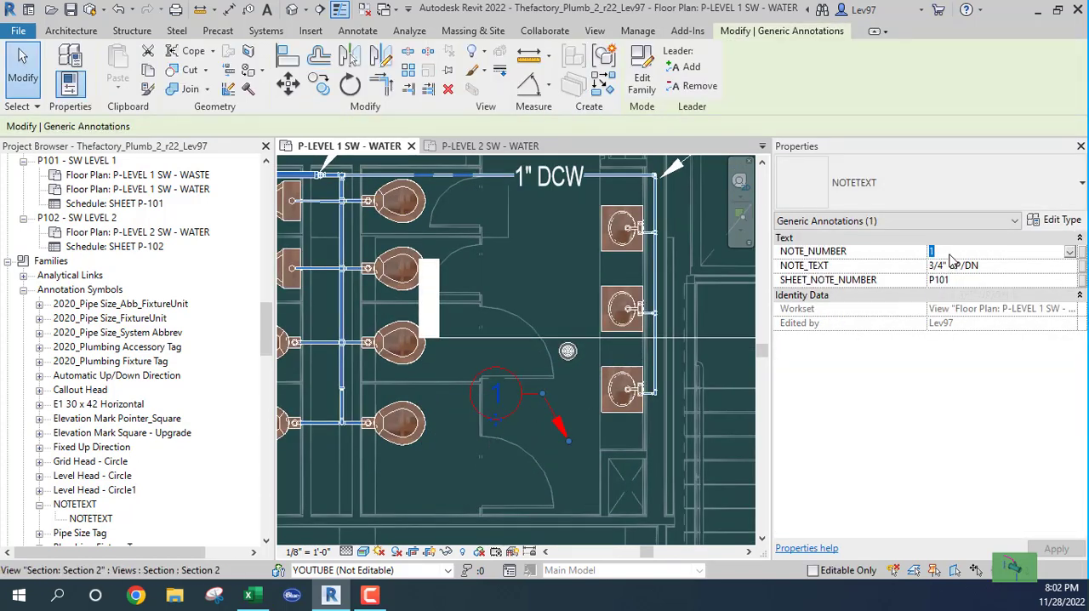
text(2)
key(Tab)
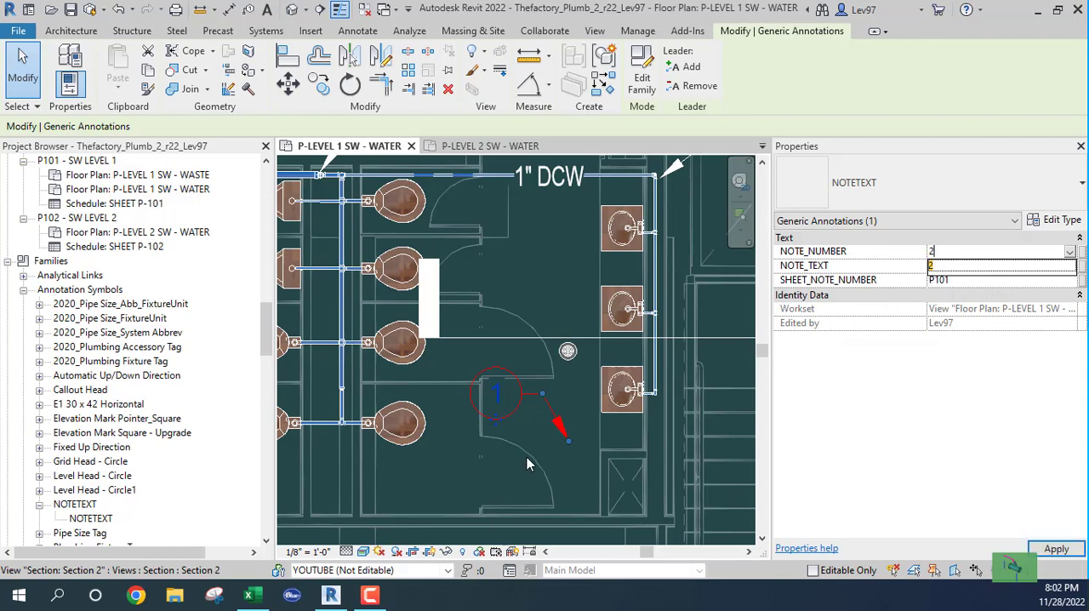
drag(568, 441, 652, 350)
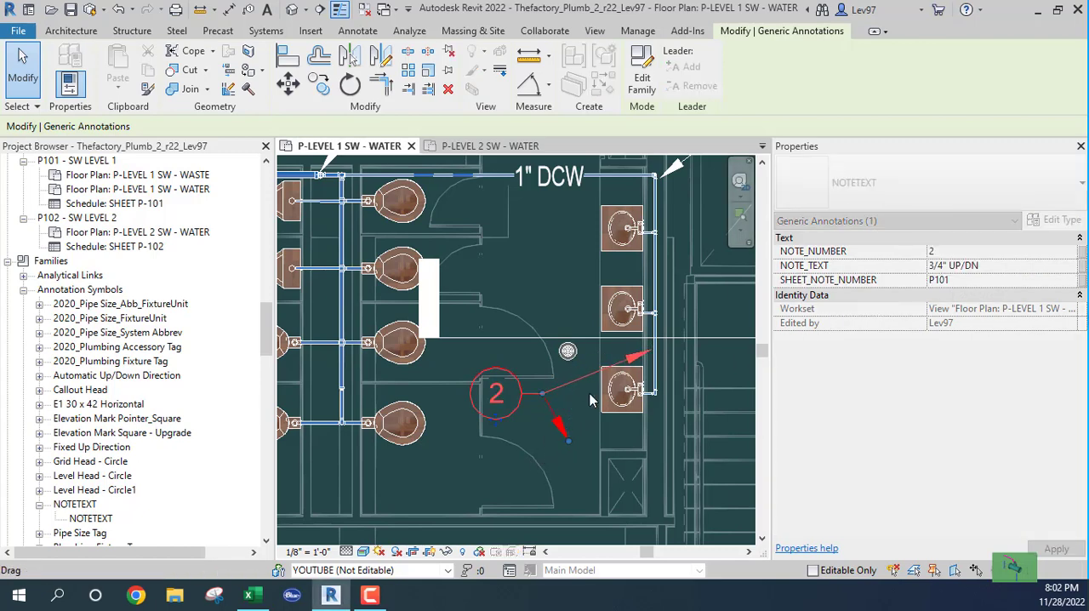
- Change the Level 1 note 2's NOTE_TEXT to 4" UP/DN
click(934, 266)
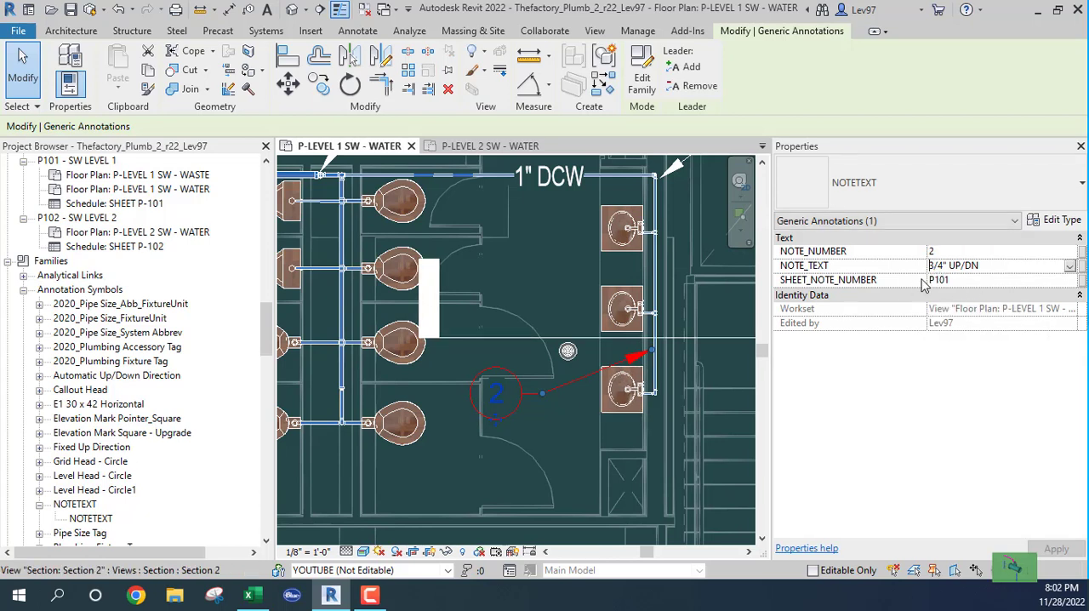
key(Delete)
key(Delete)
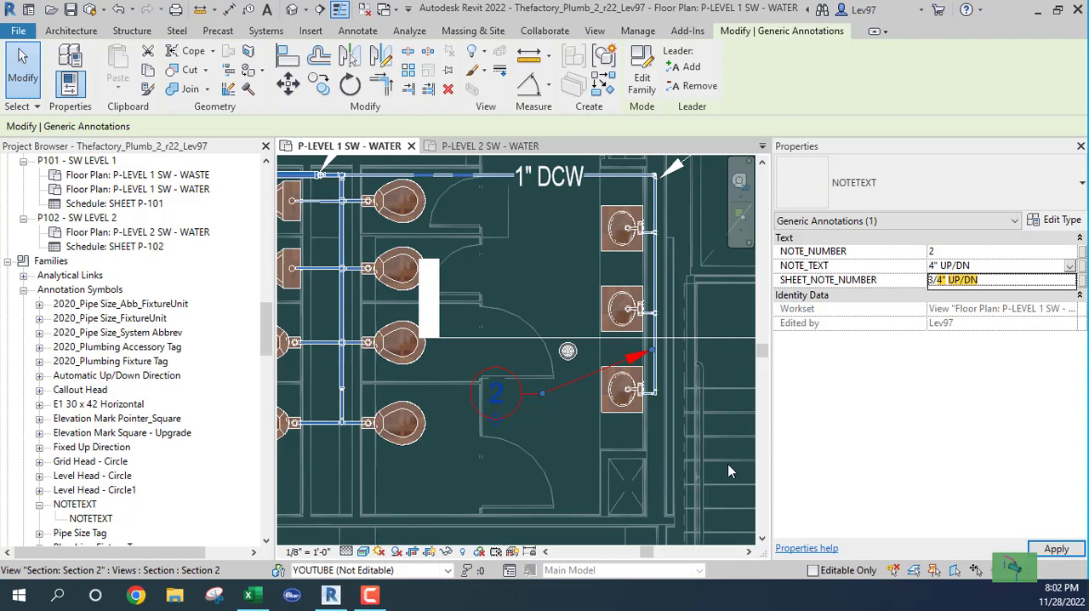
click(571, 441)
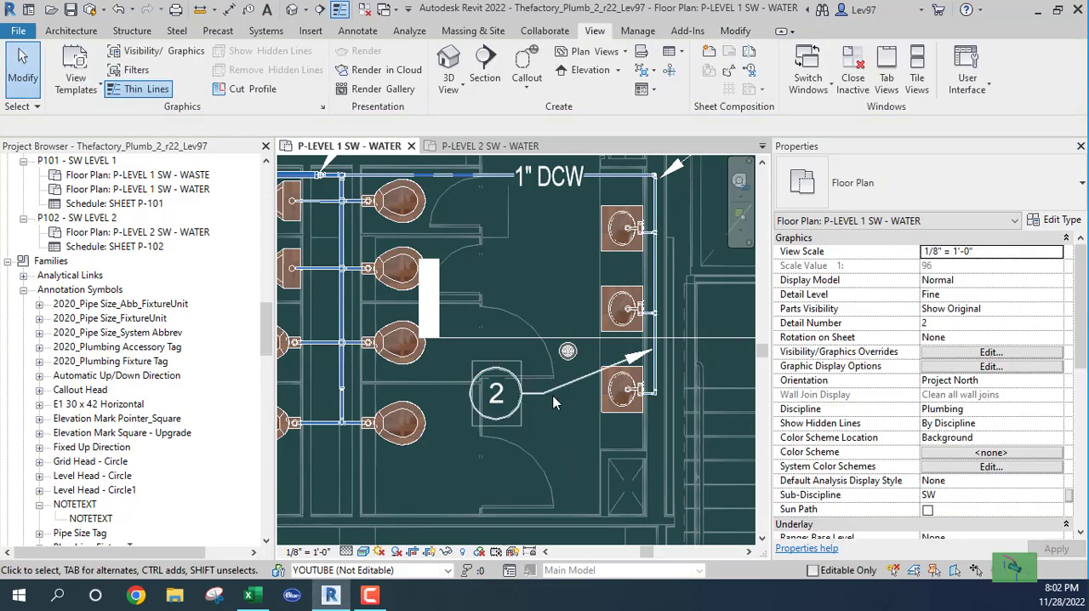
- Open sheet P101 - SW LEVEL 1 and check the note rows in its SHEET P-101 schedule
scroll(568, 450, down, 1)
scroll(568, 449, down, 1)
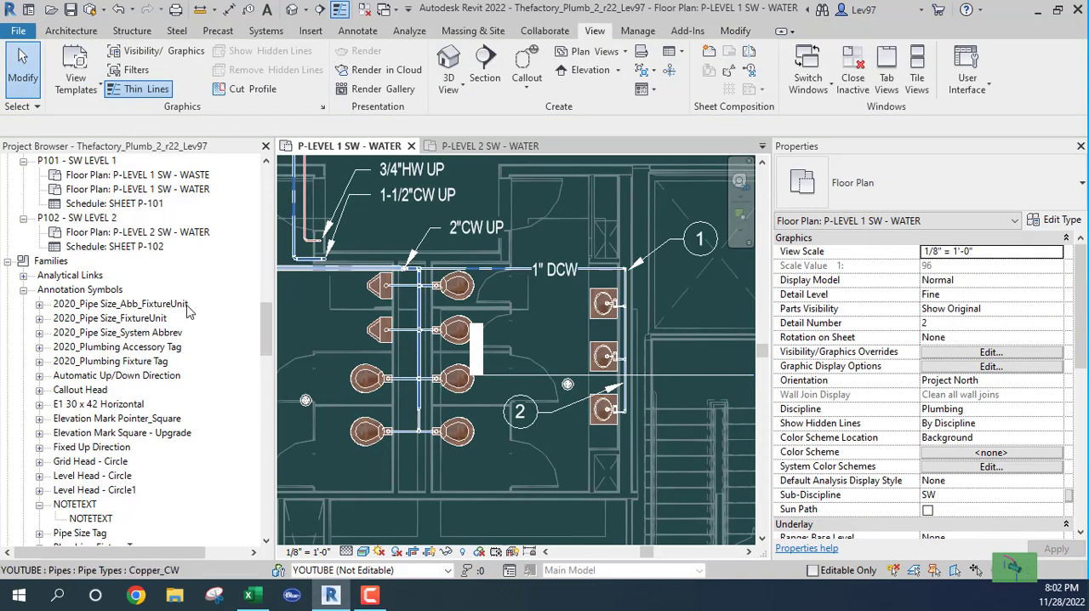
drag(264, 328, 266, 315)
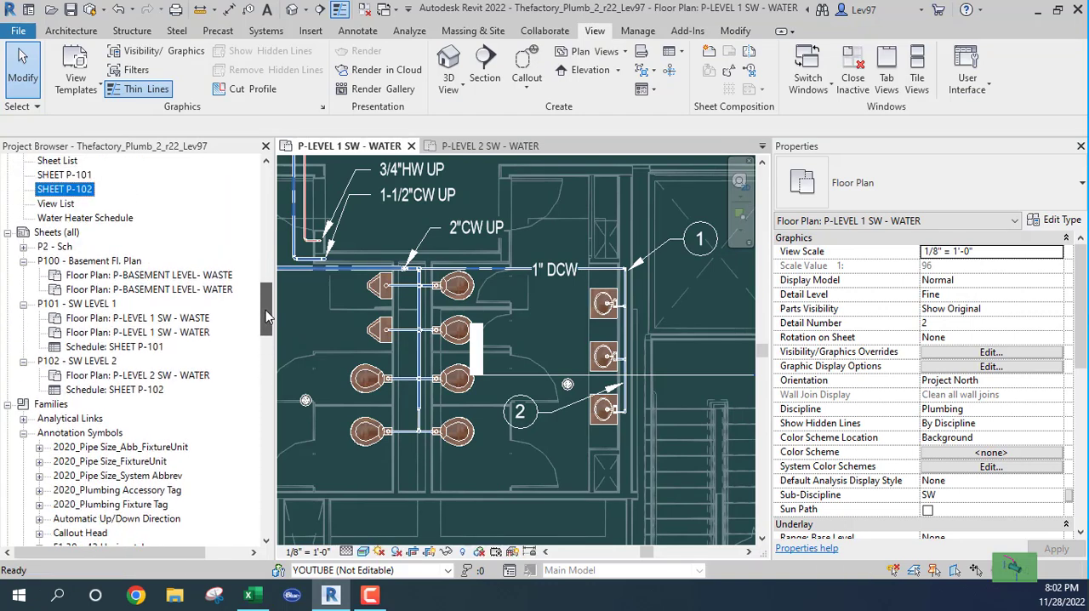
double_click(81, 305)
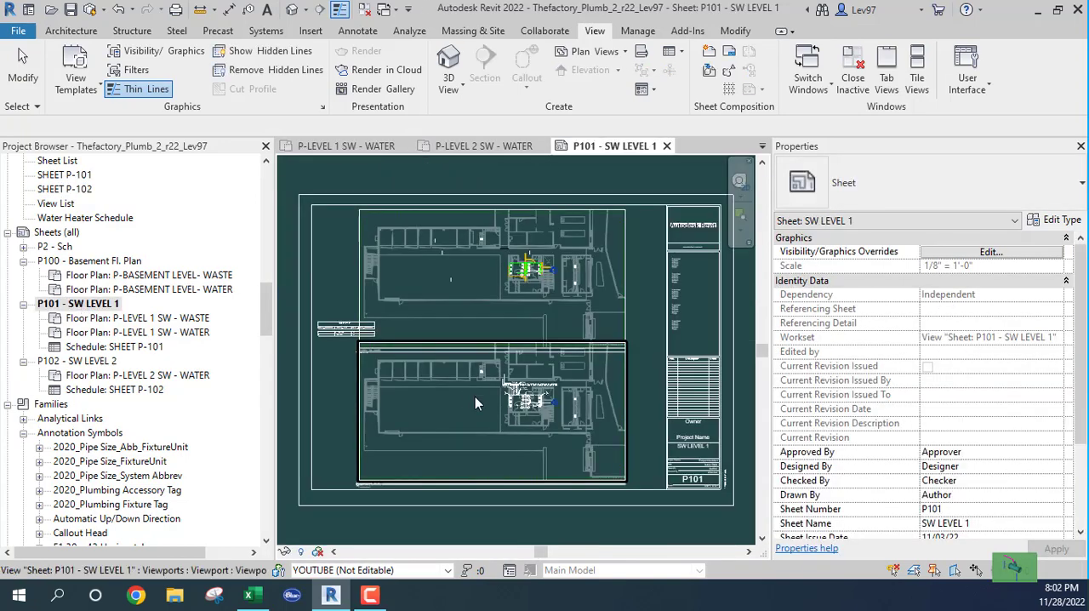
scroll(402, 366, up, 5)
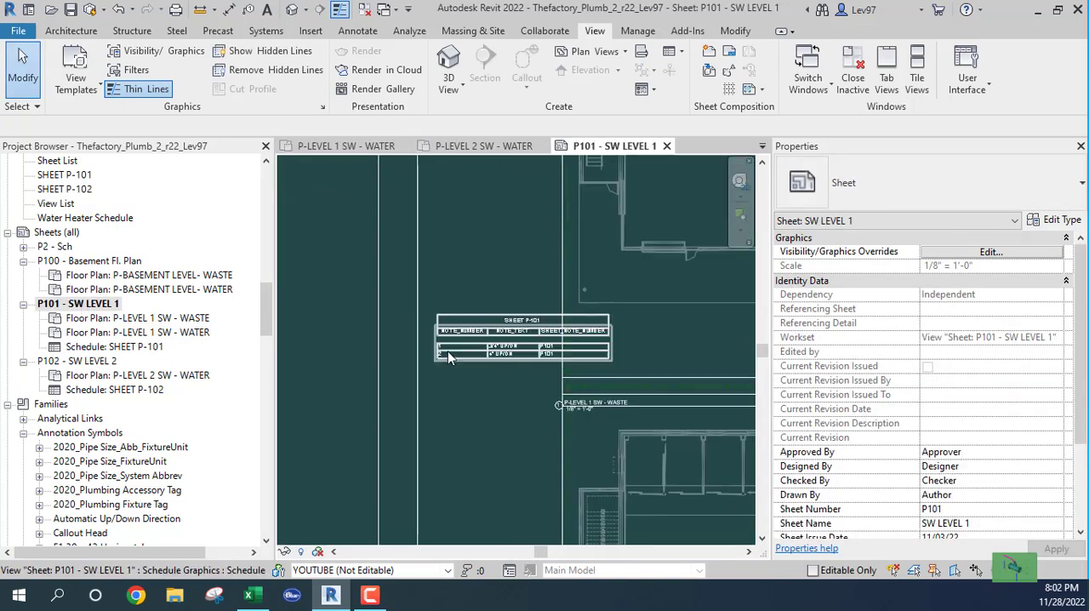
scroll(446, 362, up, 3)
middle_drag(563, 397, 526, 402)
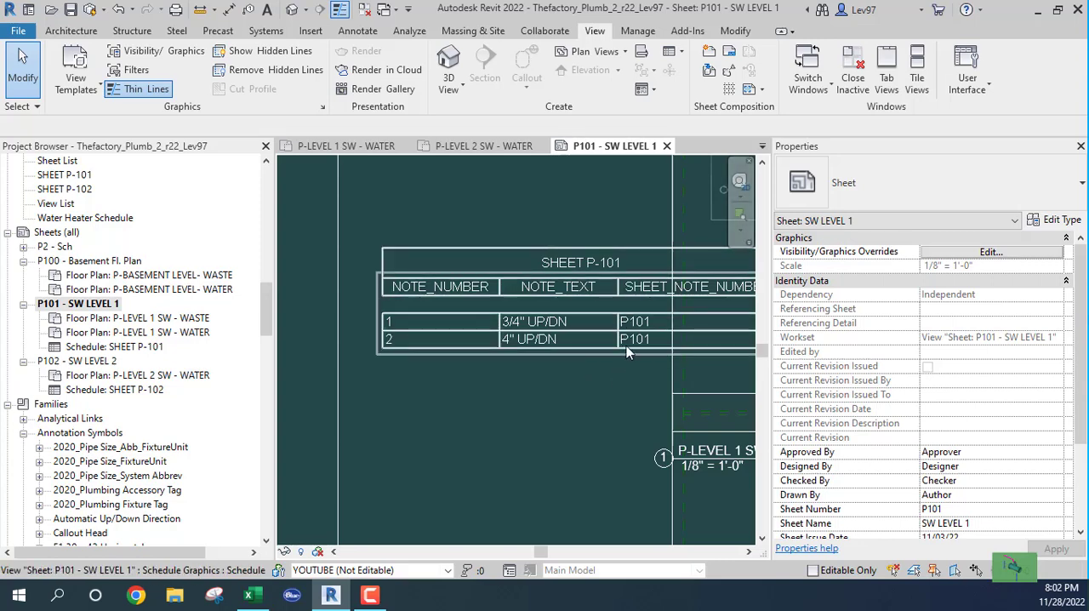
middle_drag(621, 384, 530, 389)
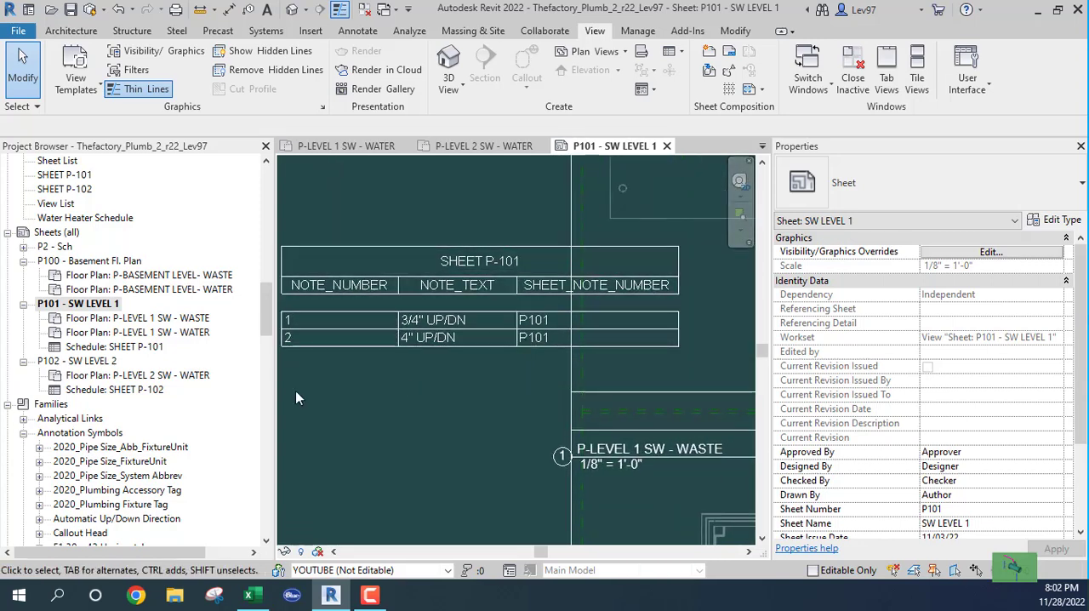
- Open sheet P102 - SW LEVEL 2 and check the note rows in its SHEET P-102 schedule
double_click(53, 364)
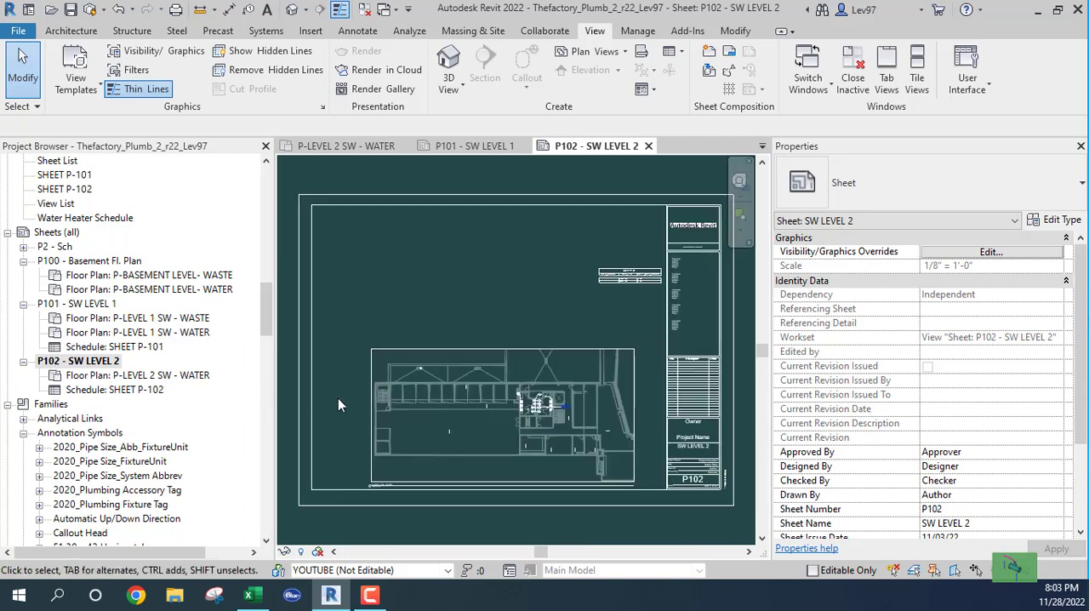
scroll(595, 375, up, 4)
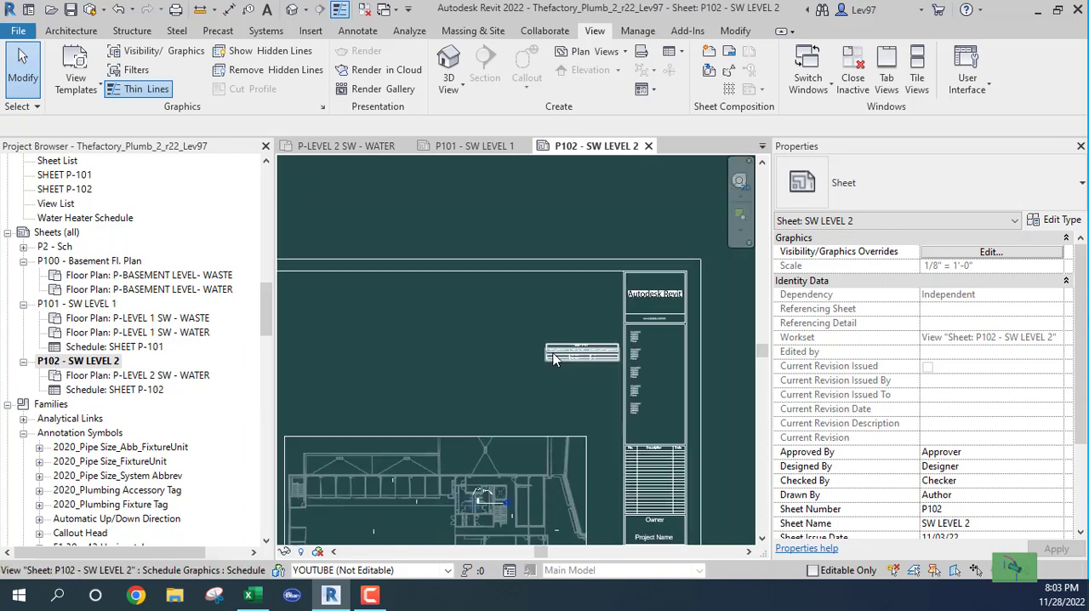
scroll(554, 370, up, 4)
middle_drag(603, 411, 421, 421)
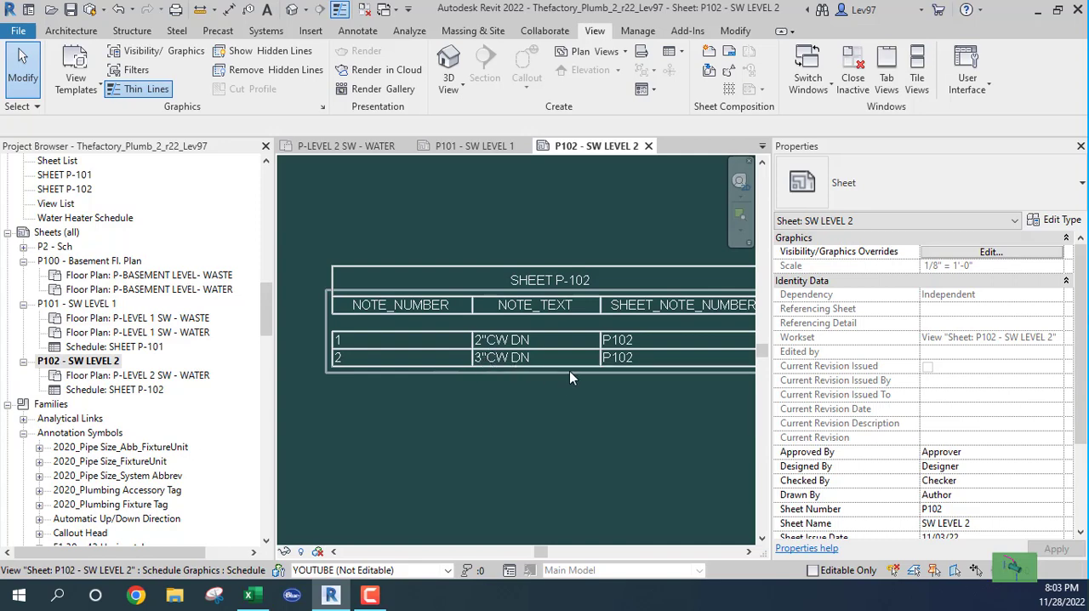
middle_drag(656, 384, 581, 387)
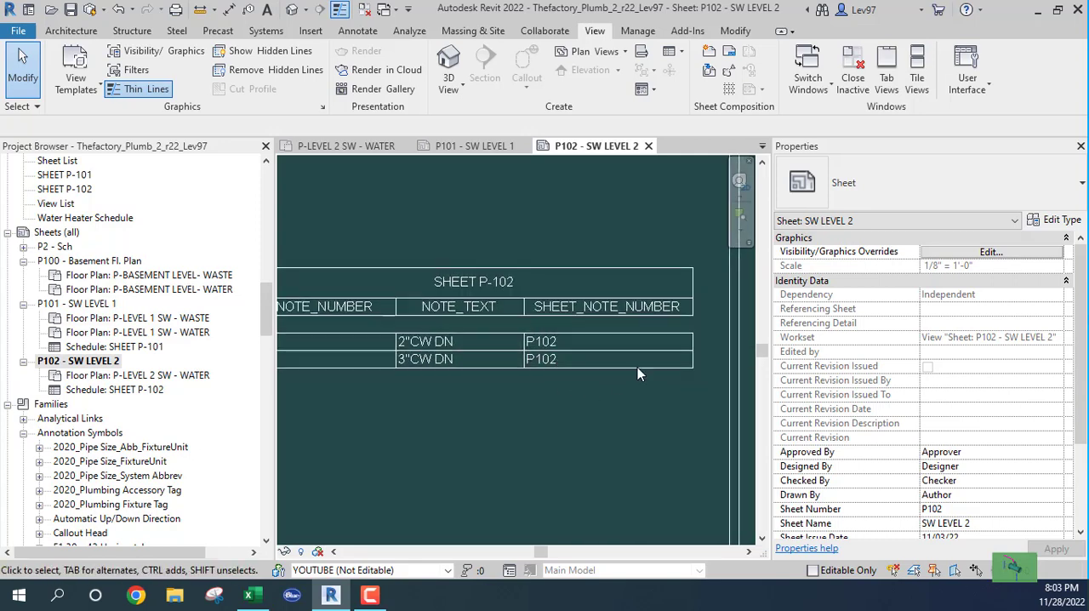
- Hide the SHEET_NOTE_NUMBER field in the SHEET P-102 note block schedule through its formatting settings
scroll(545, 404, down, 4)
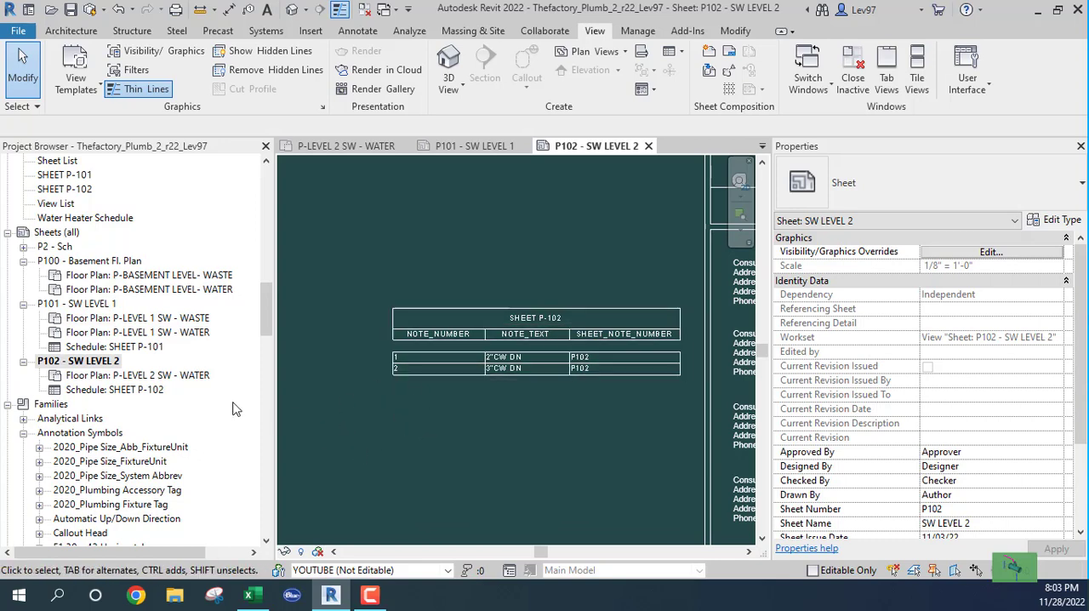
double_click(54, 190)
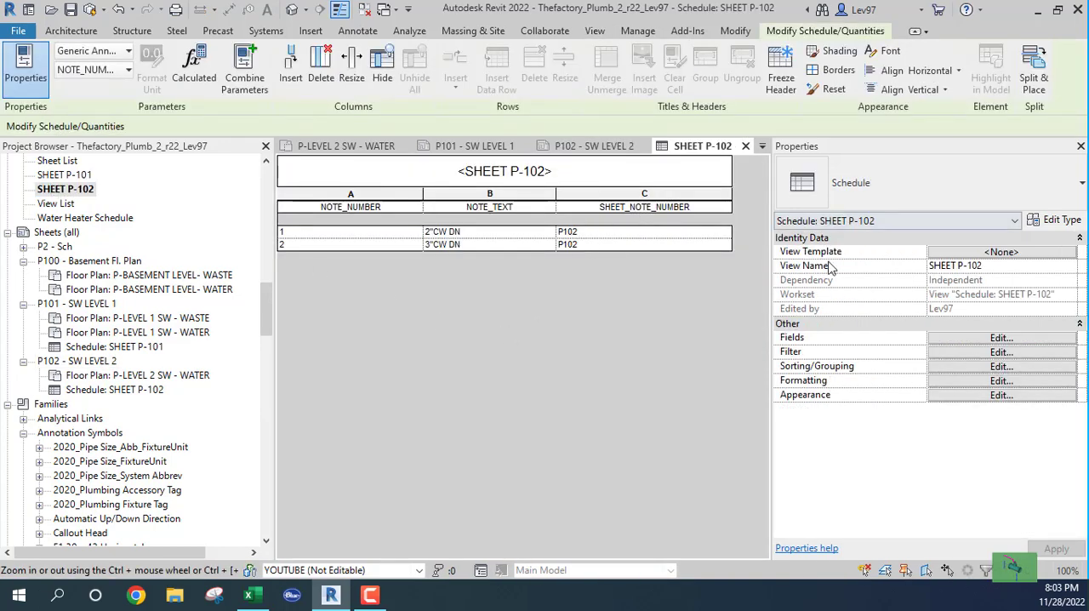
click(994, 339)
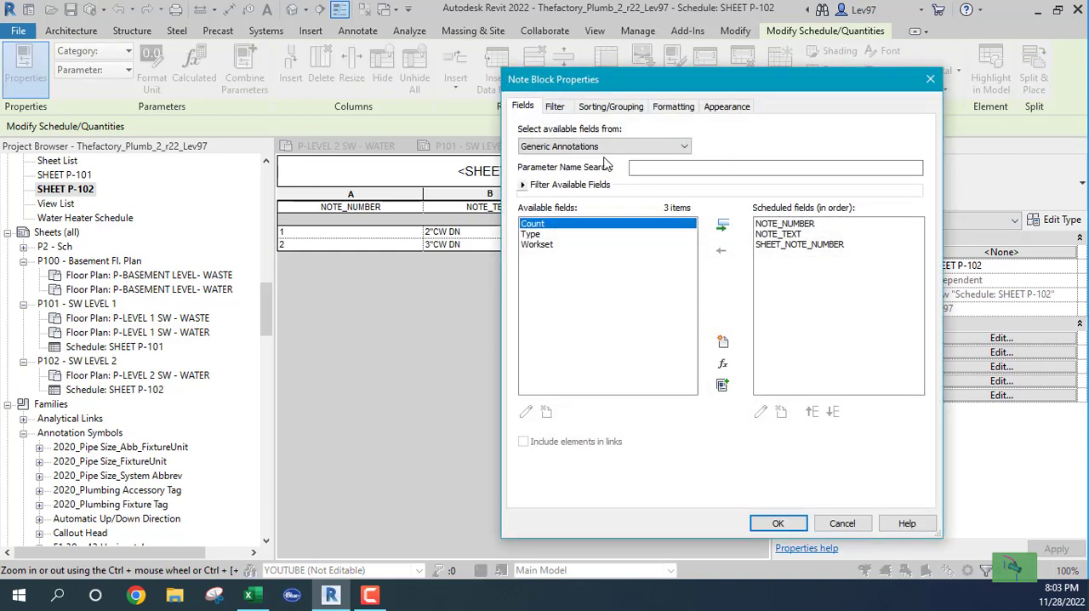
click(557, 109)
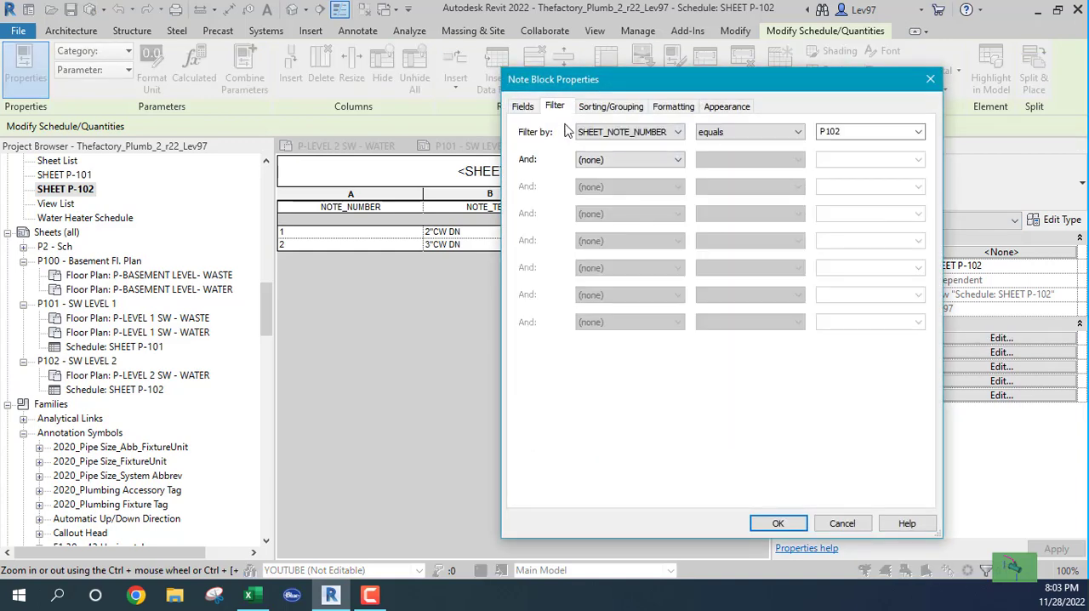
click(616, 108)
click(674, 108)
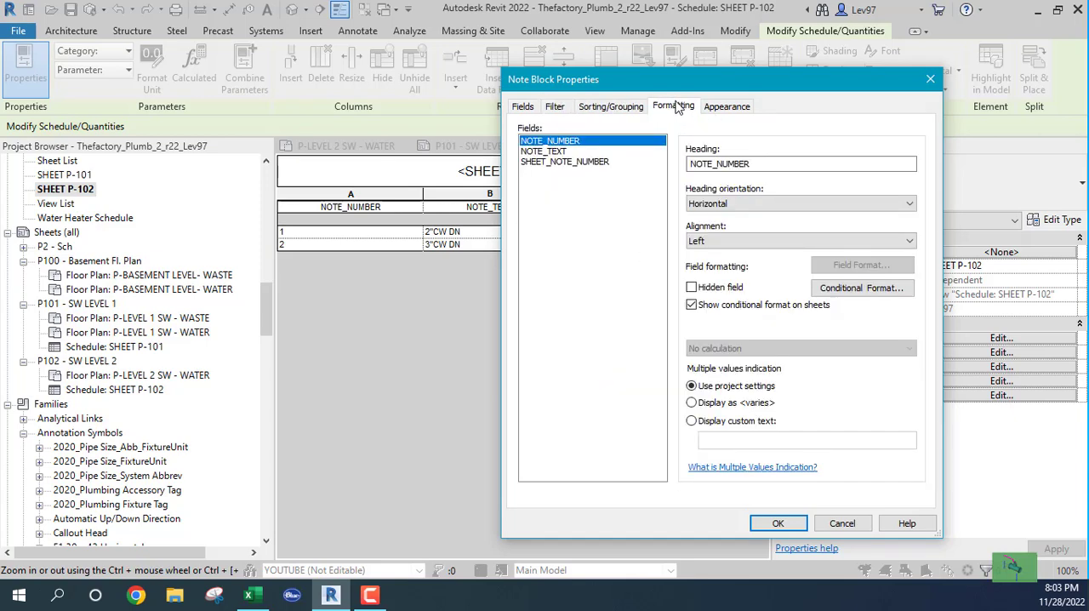
click(549, 163)
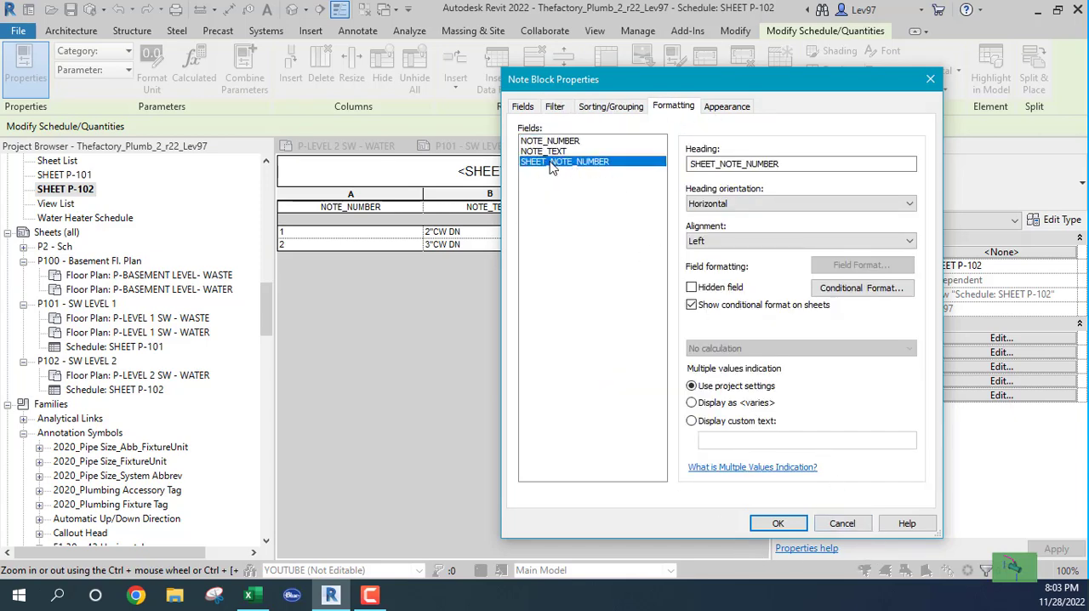
click(693, 288)
click(776, 524)
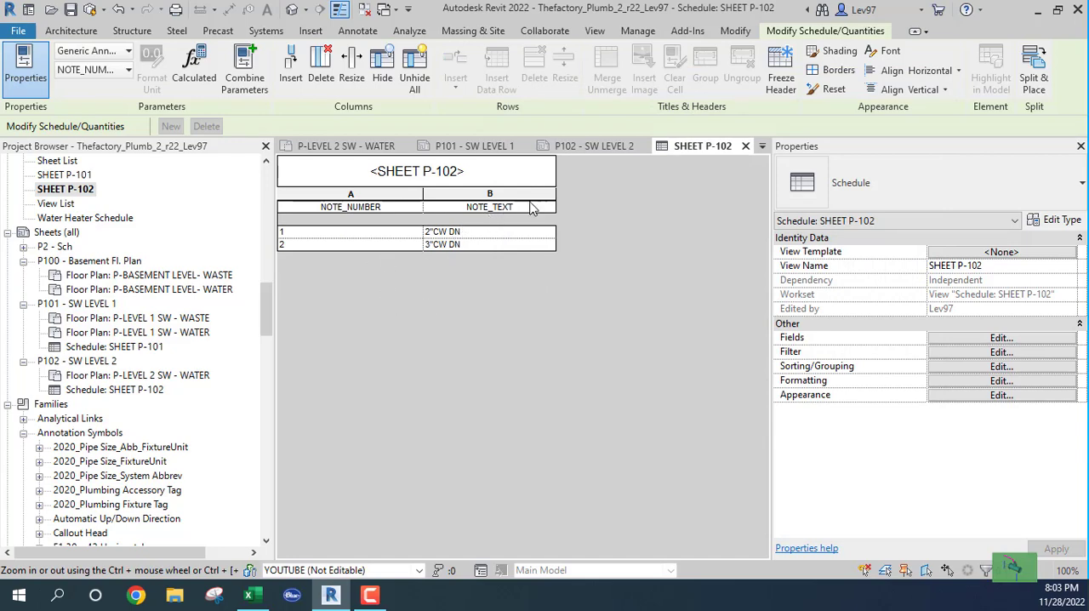
- Examine the placement of notes 1 and 2 around the restroom fixtures on the P-LEVEL 2 SW - WATER plan
click(366, 148)
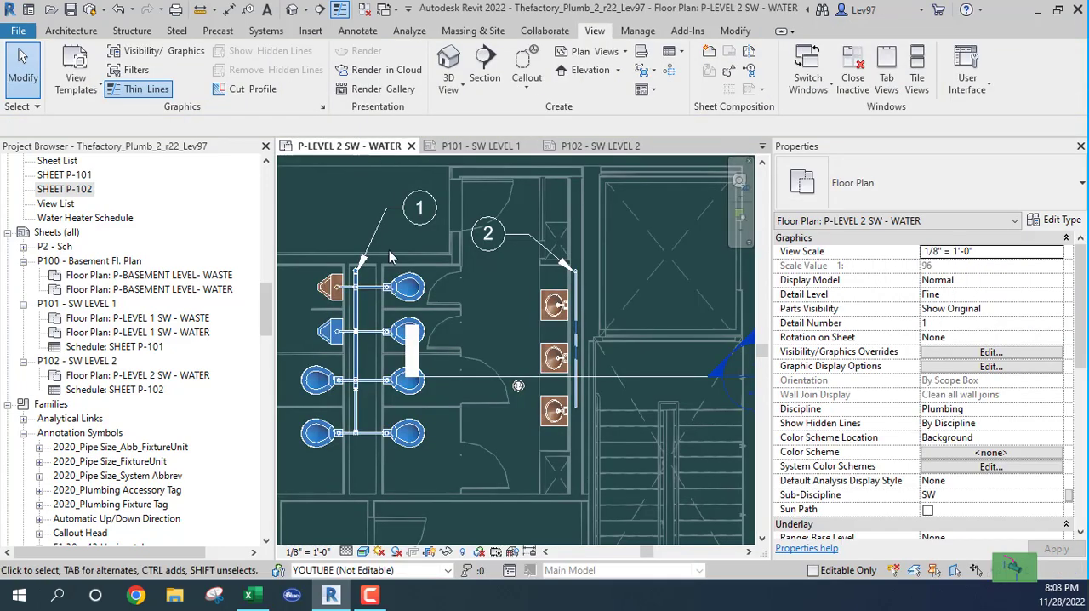
scroll(512, 362, down, 2)
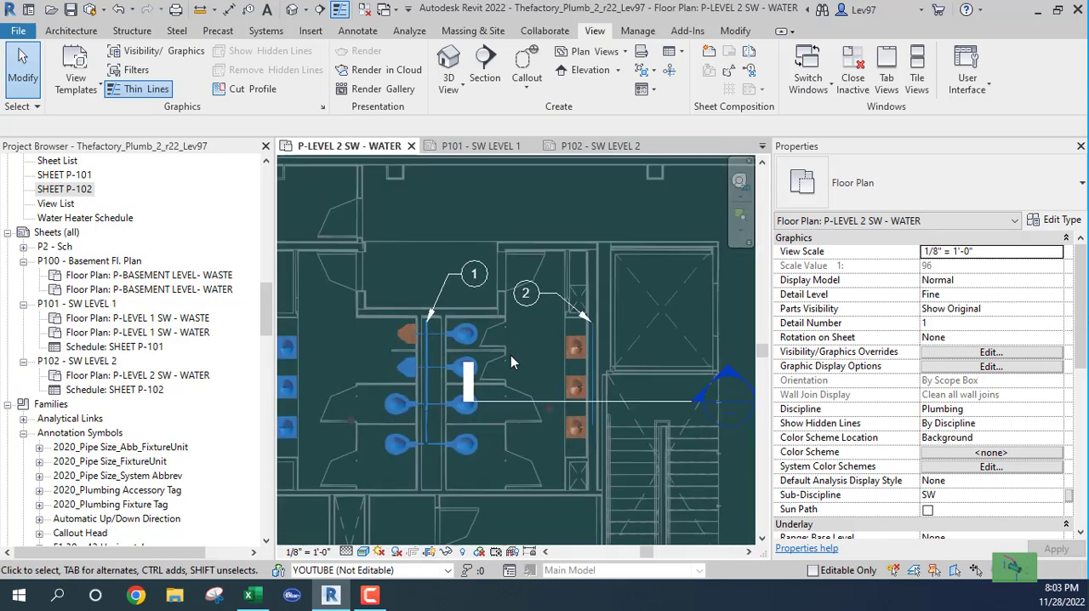
middle_drag(512, 357, 427, 385)
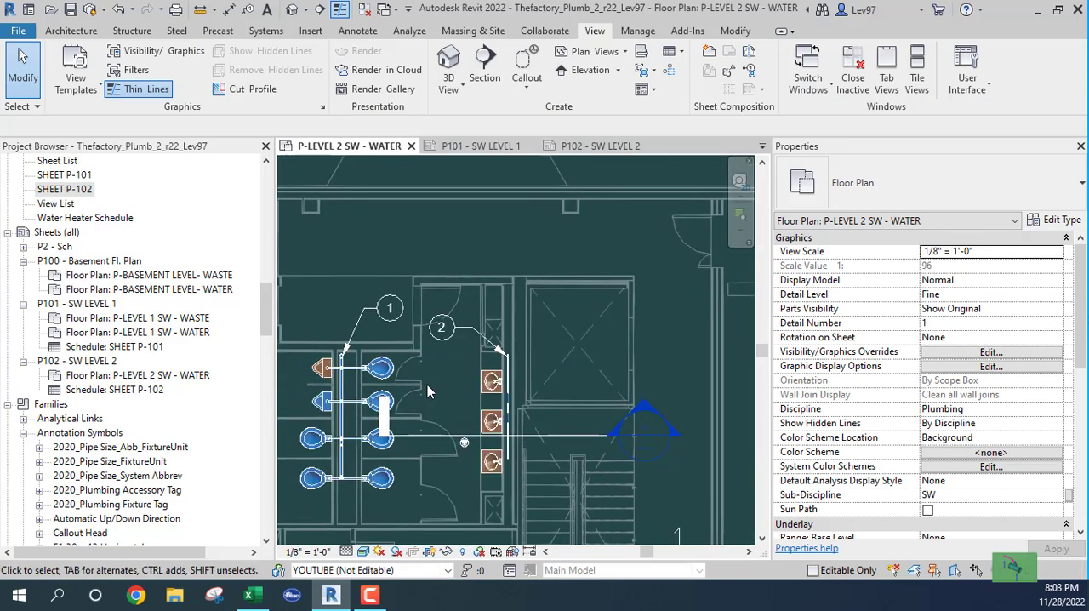
scroll(417, 361, up, 2)
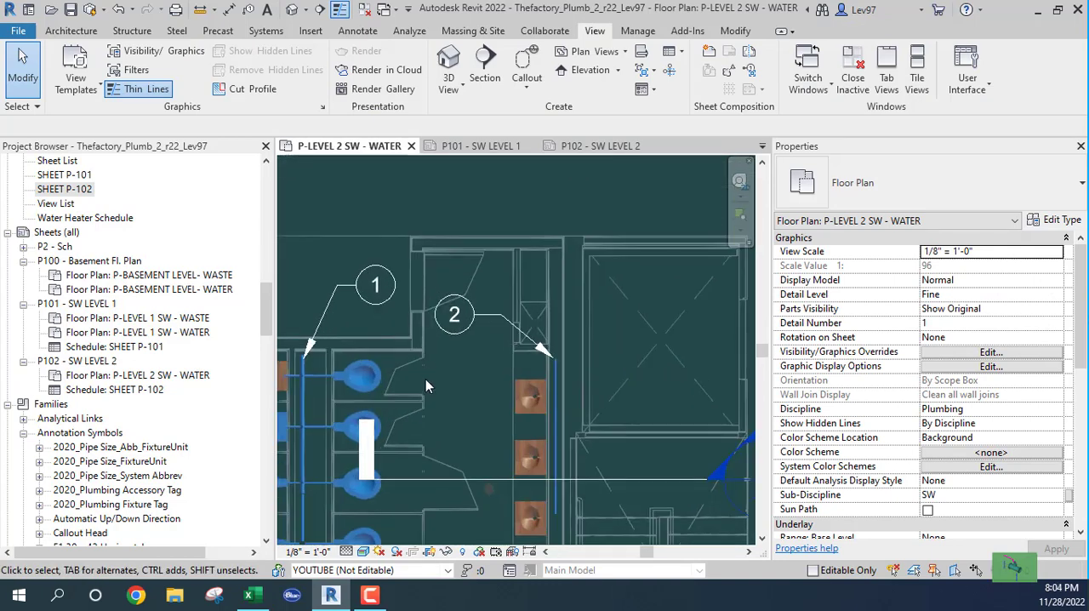
middle_drag(438, 383, 475, 341)
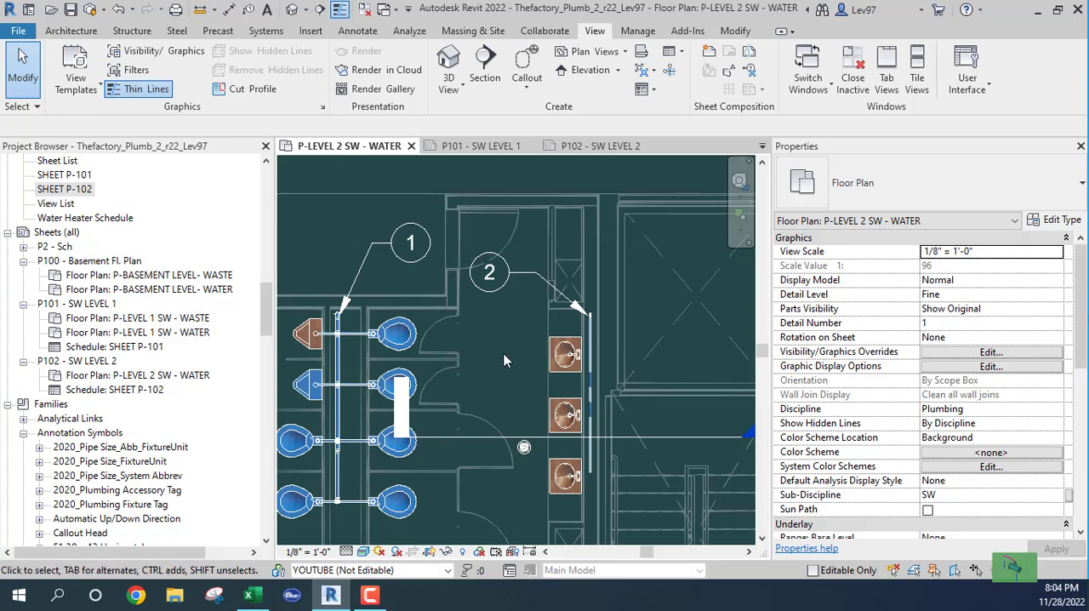
scroll(497, 358, down, 2)
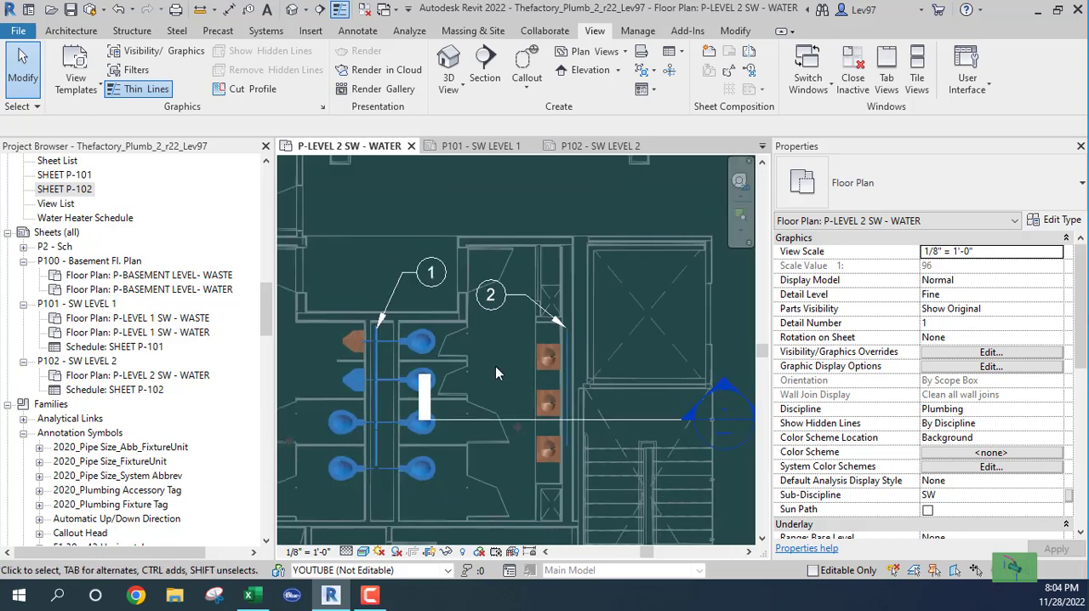
scroll(480, 355, up, 2)
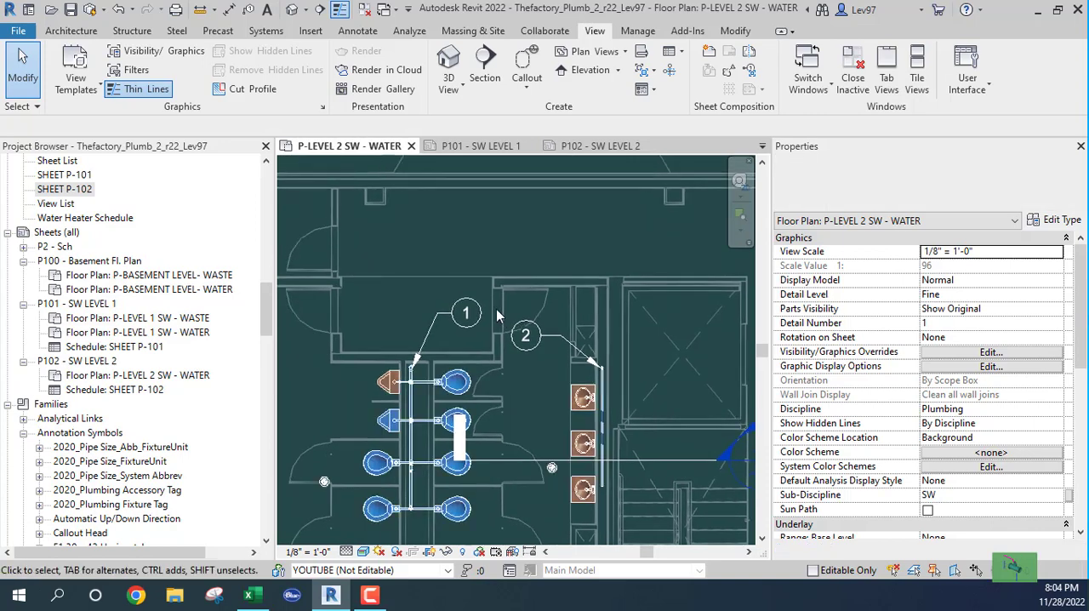
scroll(509, 376, up, 1)
middle_drag(516, 384, 521, 319)
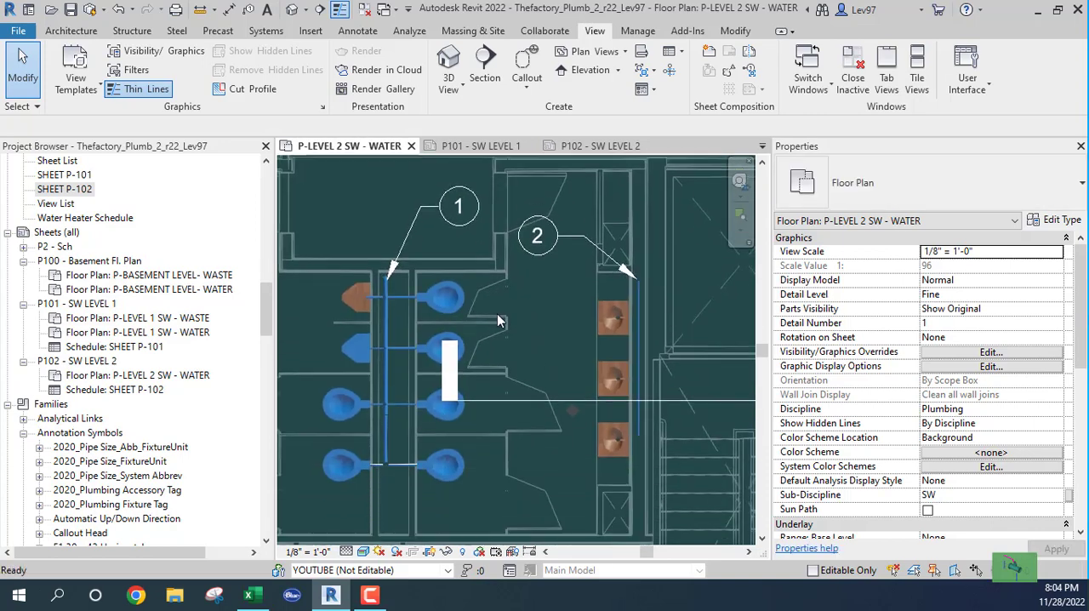
scroll(521, 324, down, 5)
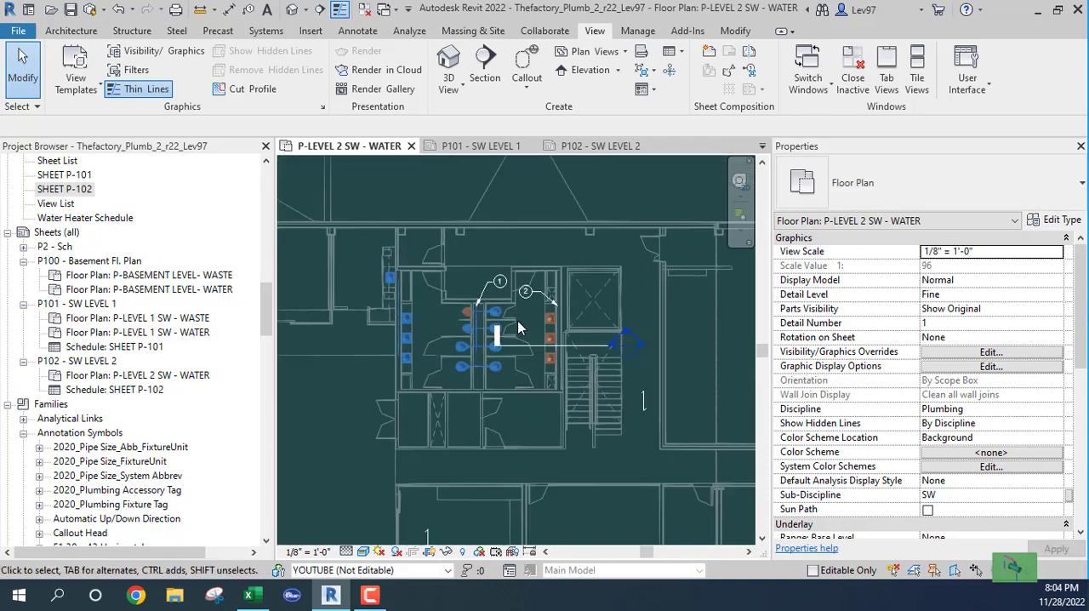
middle_drag(522, 345, 486, 341)
scroll(466, 323, up, 6)
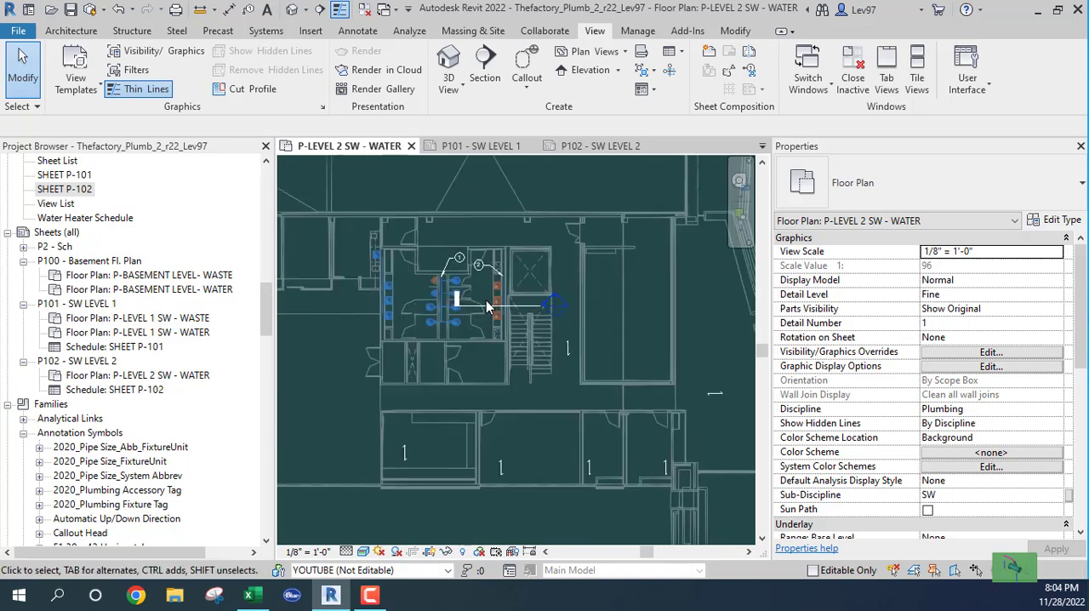
middle_drag(478, 286, 513, 331)
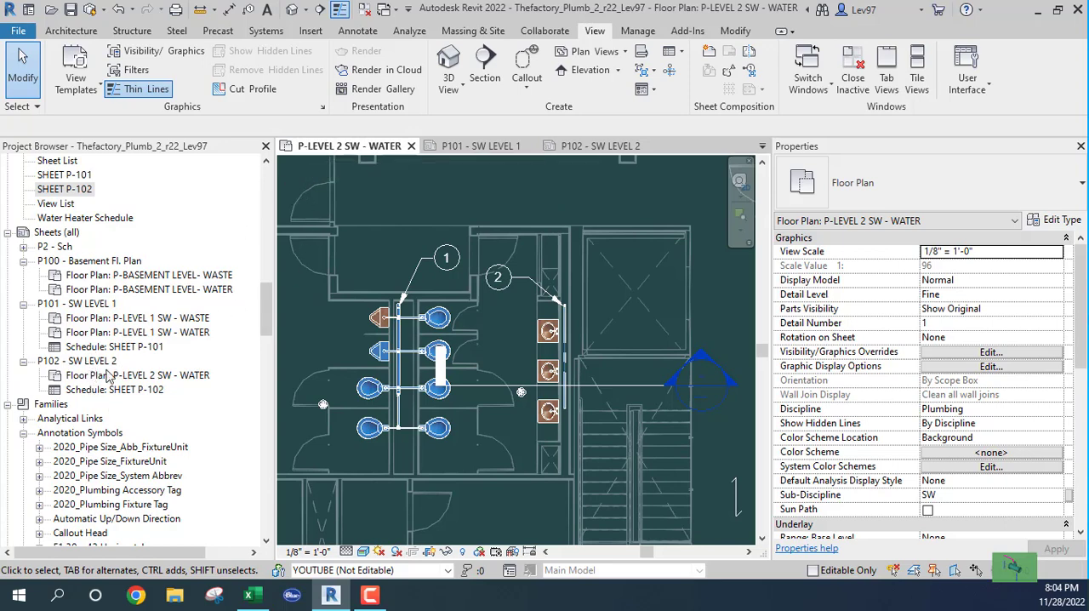
- Open the SHEET P-102 schedule and review its NOTE_NUMBER and NOTE_TEXT columns
click(61, 174)
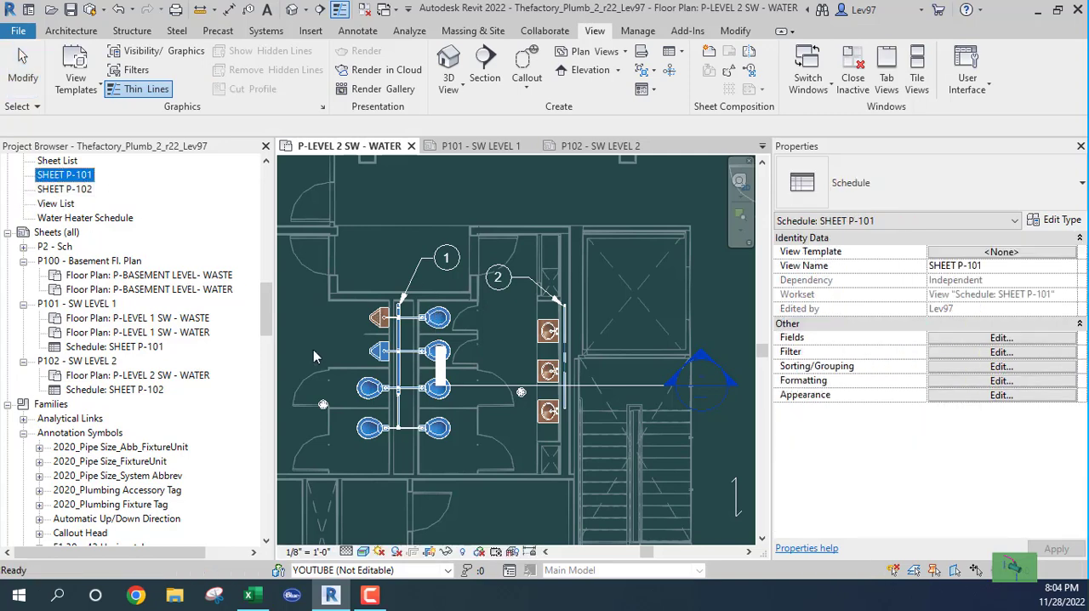
scroll(267, 322, up, 4)
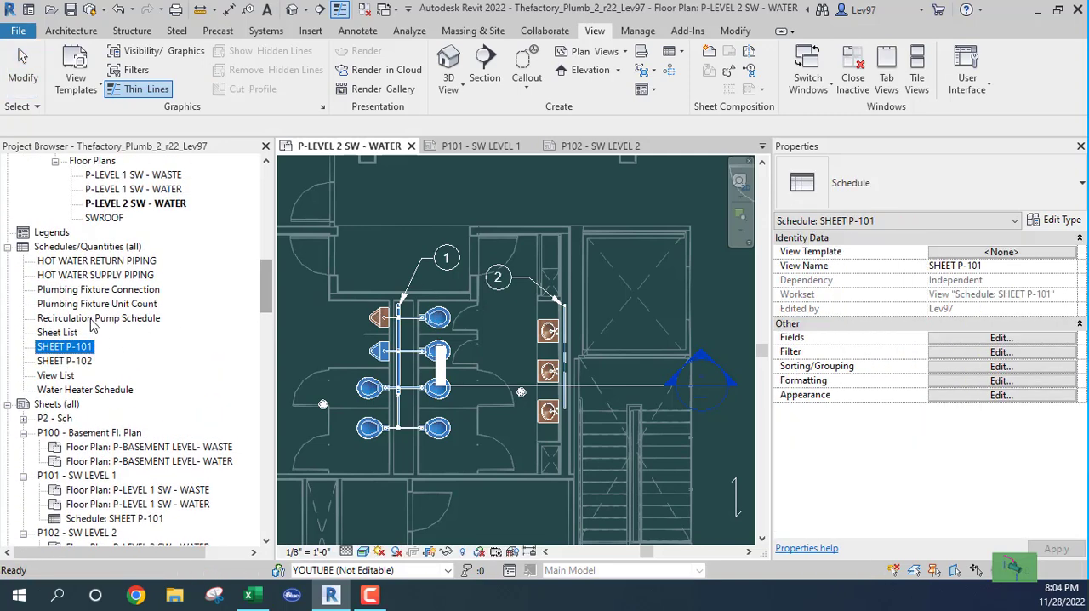
double_click(56, 362)
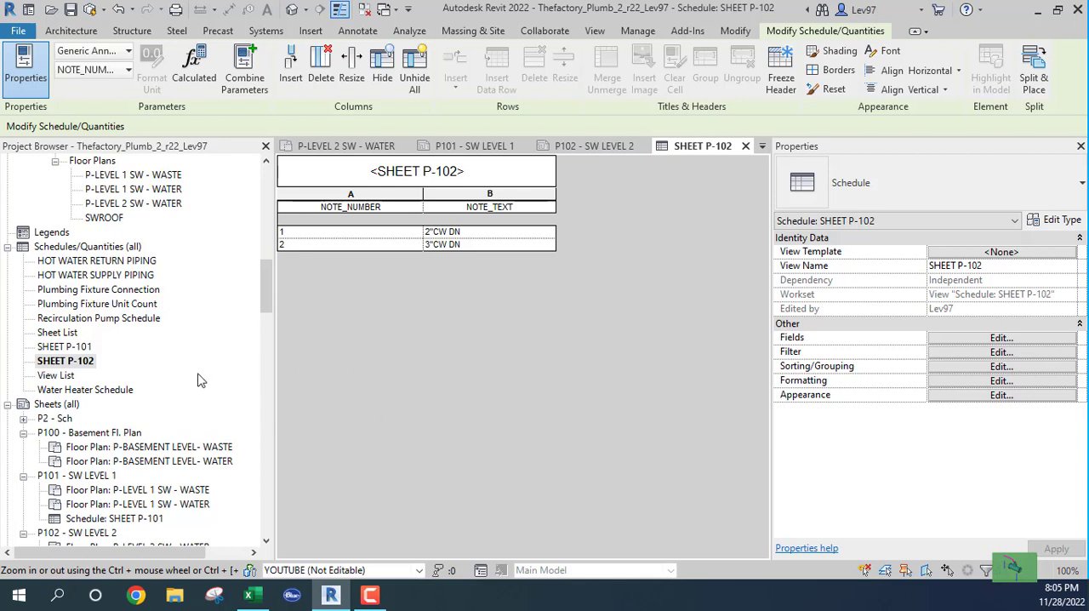
mouse_move(266, 298)
mouse_down()
mouse_move(264, 361)
mouse_move(262, 302)
mouse_up()
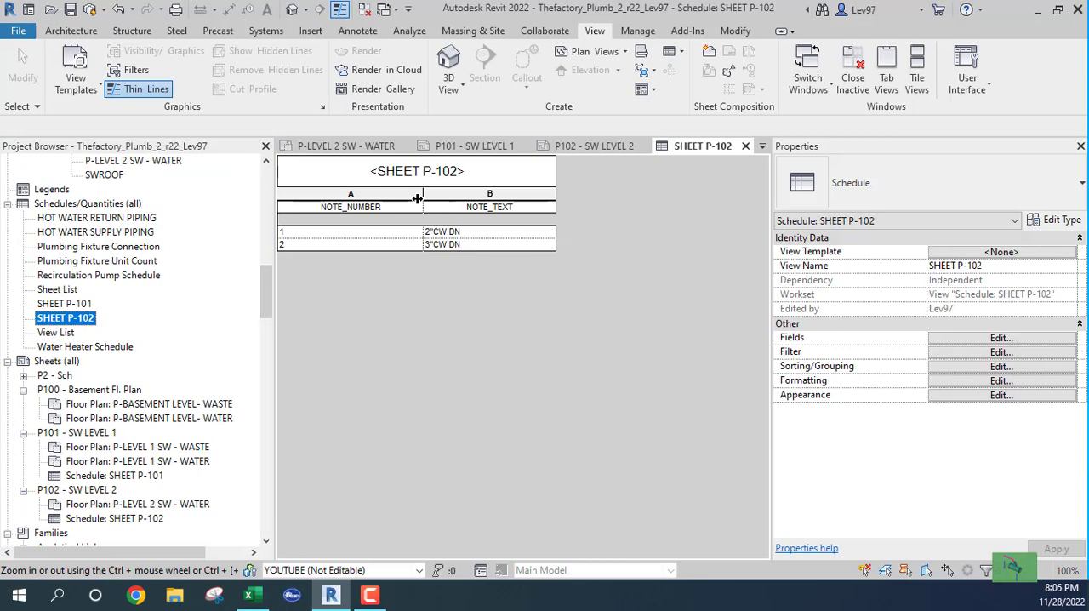
- On the P-LEVEL 2 SW - WATER plan, move the note 2 bubble across the lavatory pipe into the crossed shaft area
click(343, 146)
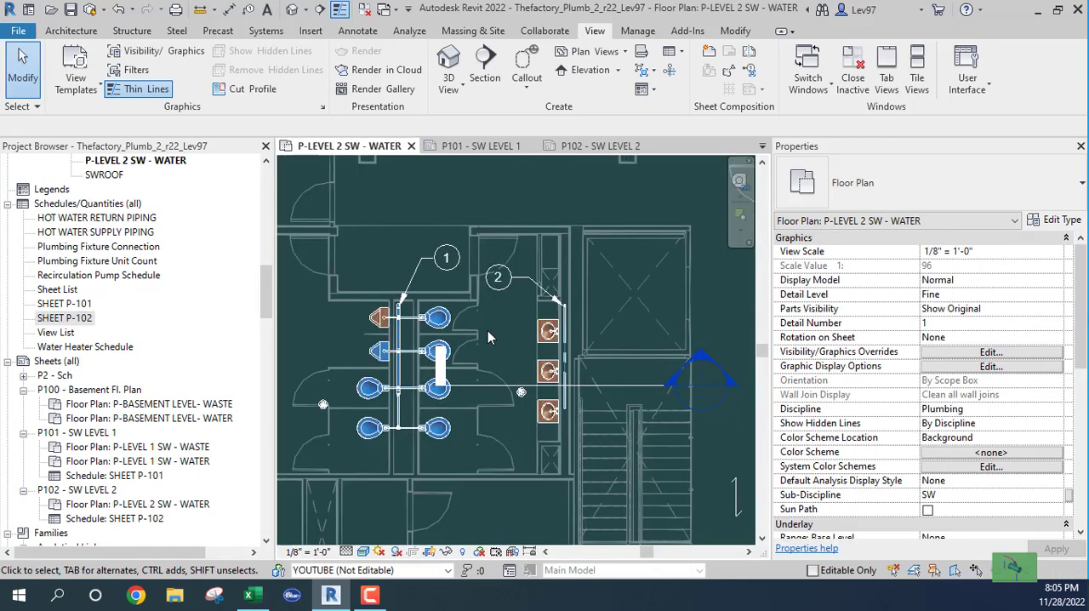
middle_drag(507, 322, 509, 349)
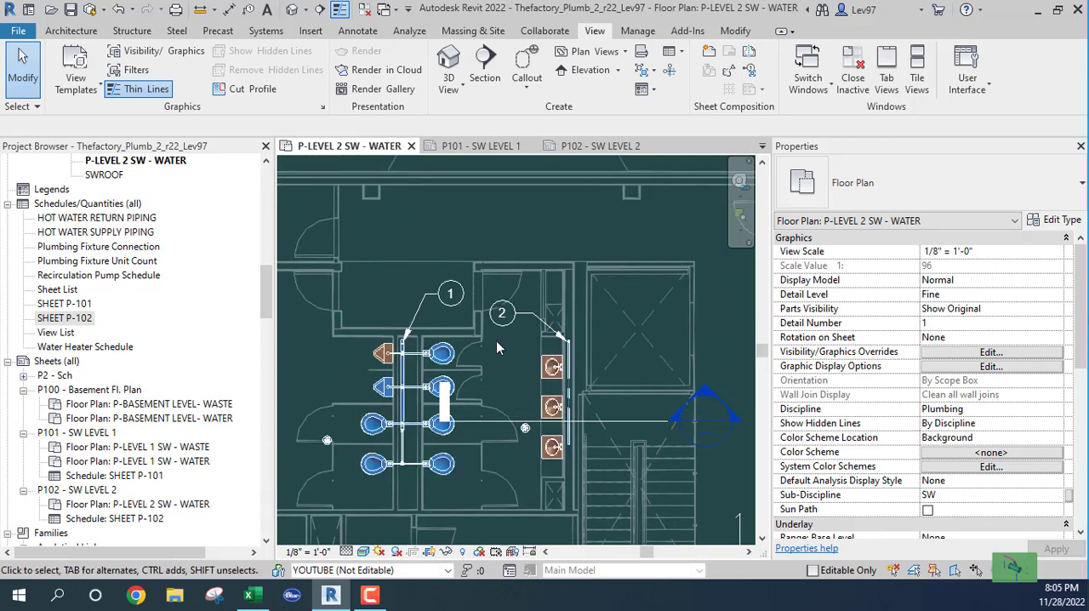
middle_drag(497, 387, 520, 368)
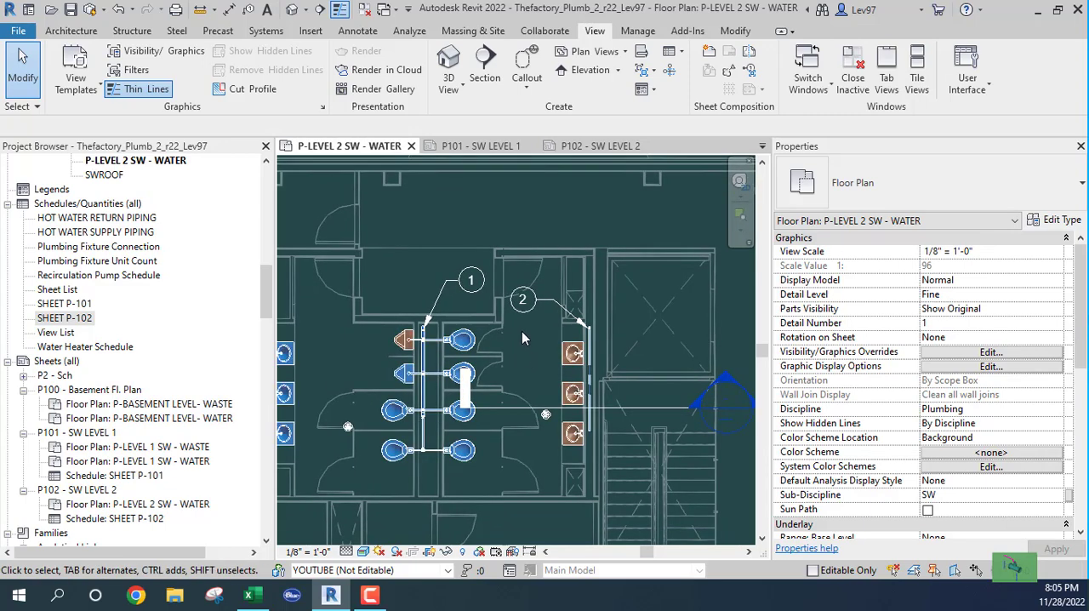
click(521, 308)
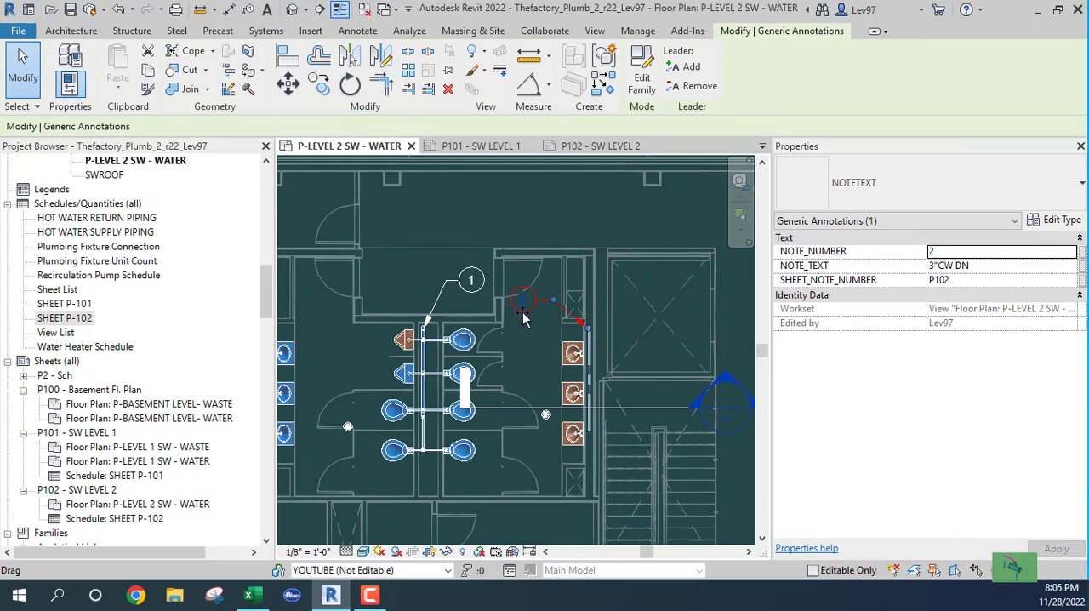
drag(523, 313, 577, 298)
scroll(654, 311, up, 2)
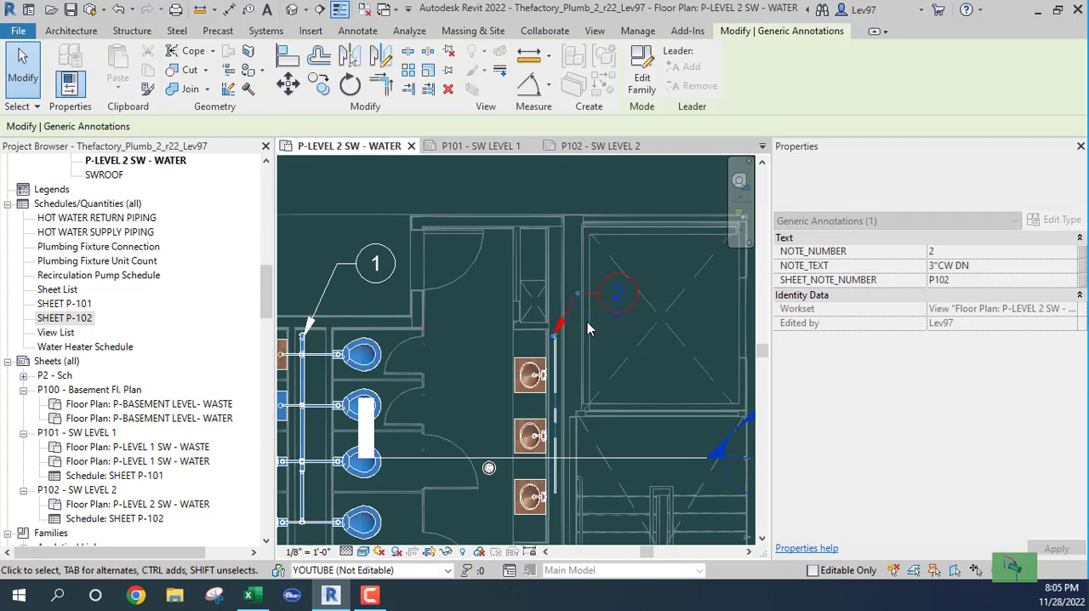
click(593, 338)
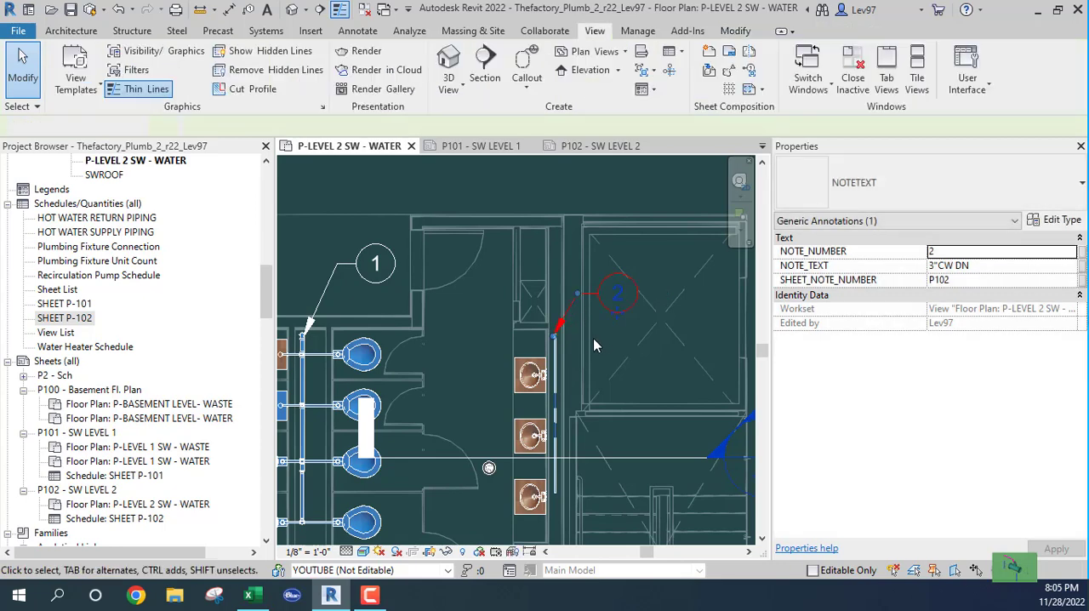
middle_drag(480, 339, 482, 371)
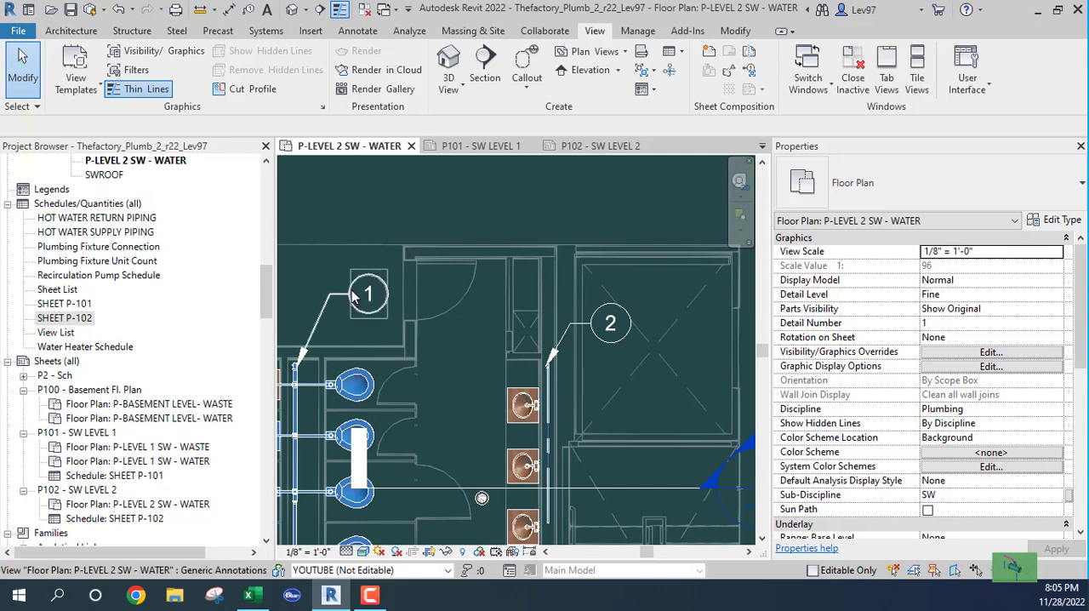
- Open the SHEET P-101 schedule and sheet P101 - SW LEVEL 1 to compare their note rows and columns
double_click(56, 305)
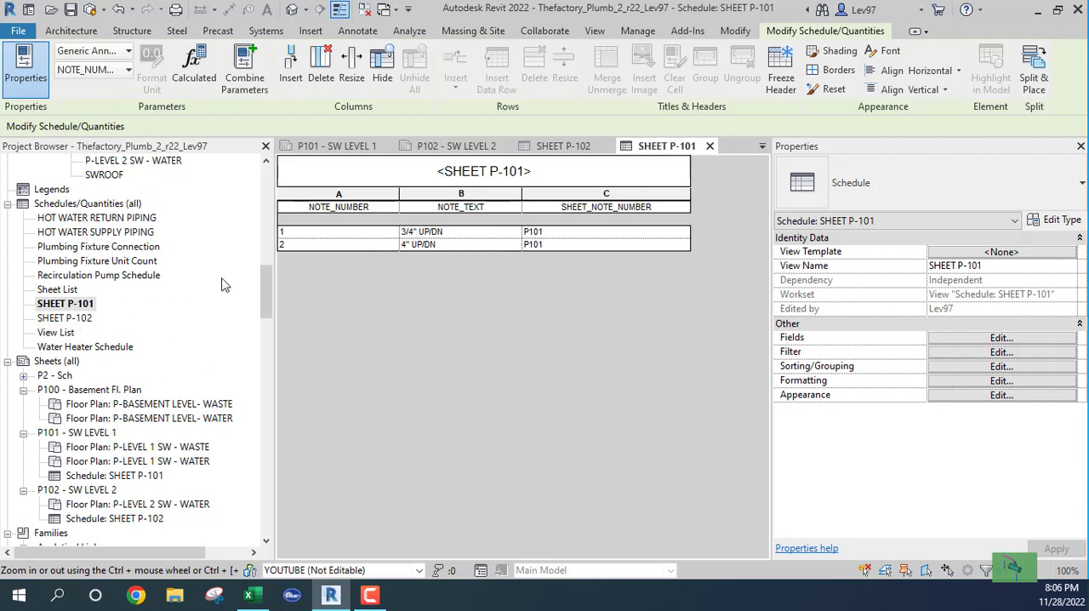
drag(266, 305, 267, 328)
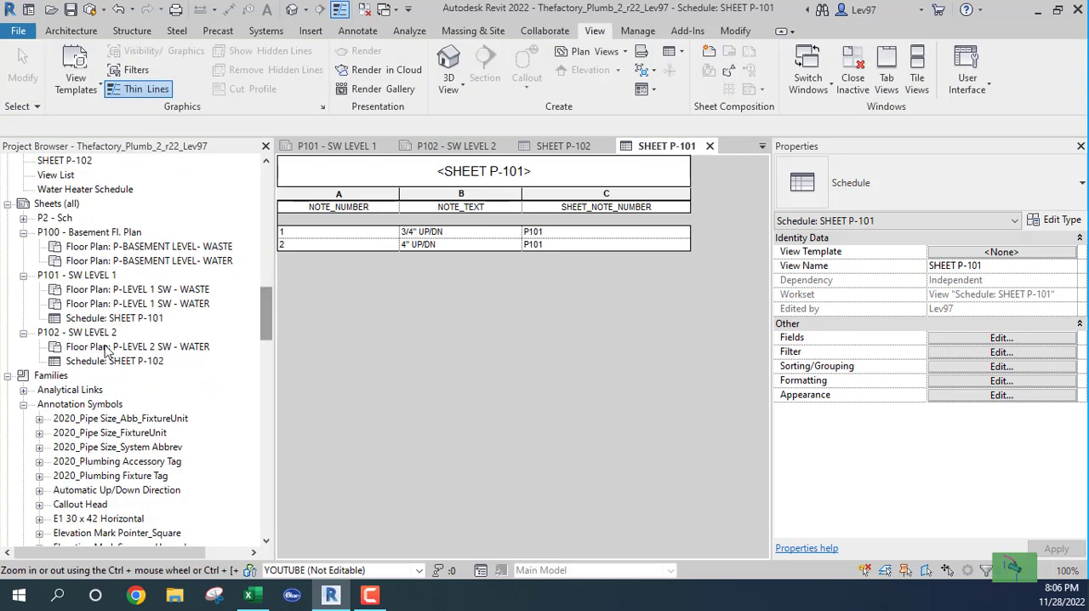
double_click(76, 277)
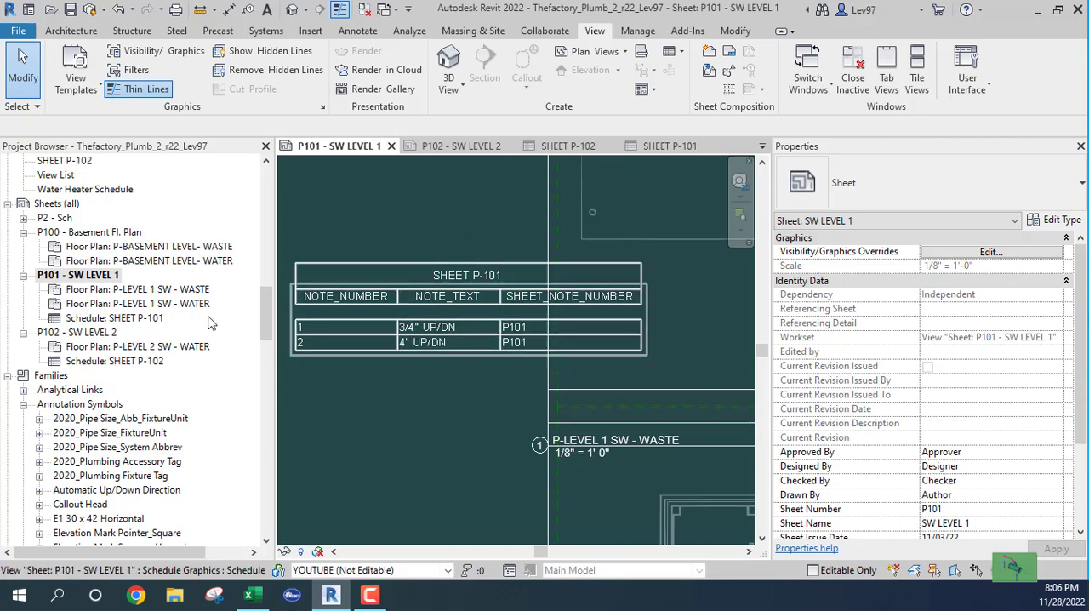
drag(264, 315, 265, 291)
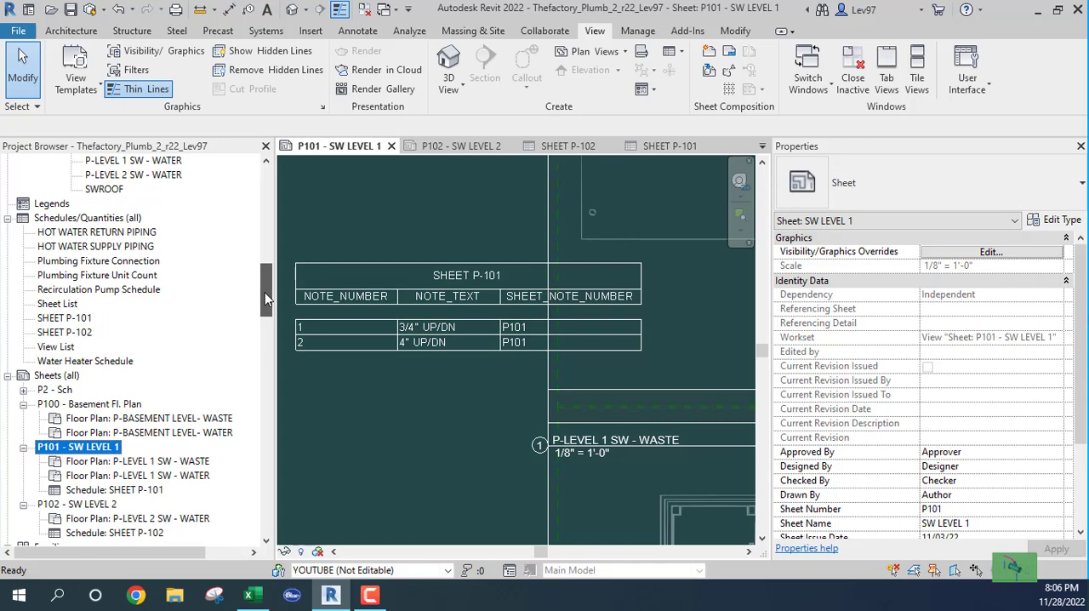
- Hide the SHEET_NOTE_NUMBER field in the SHEET P-101 note block schedule and close the schedule view
double_click(60, 318)
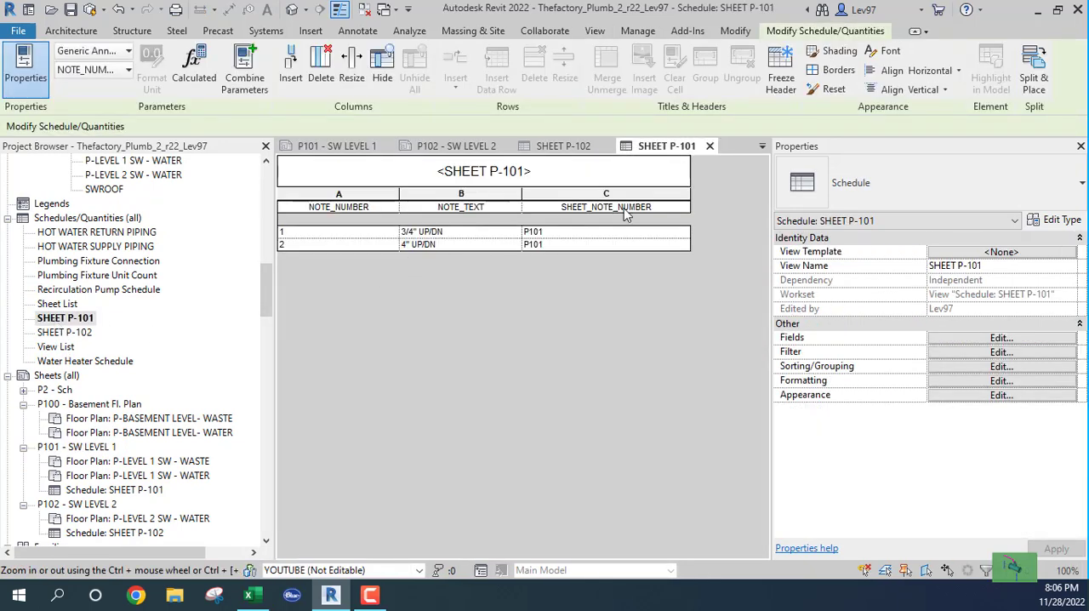
click(992, 352)
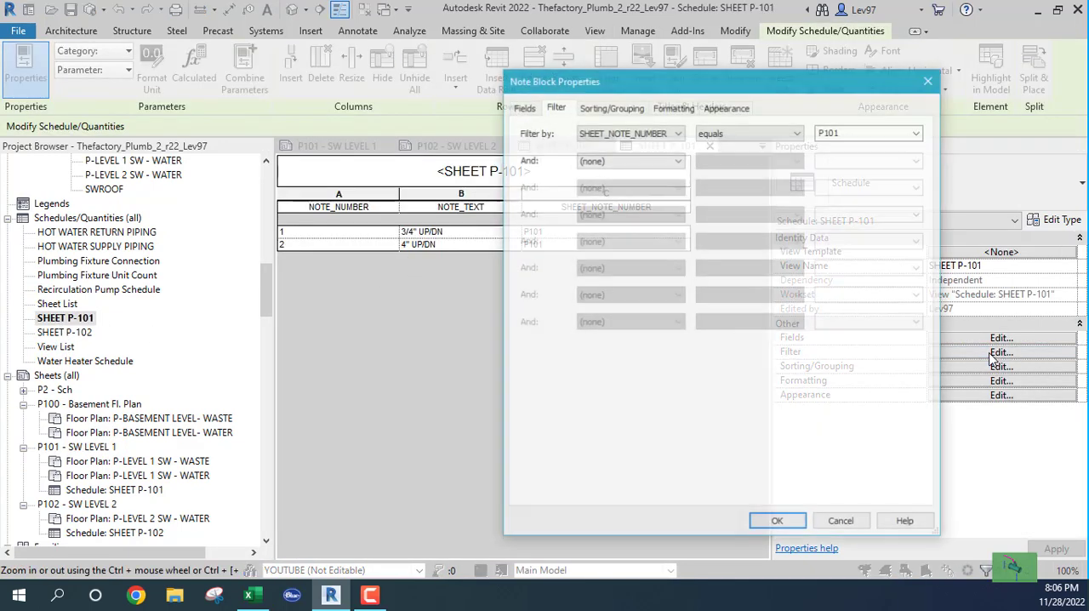
click(672, 109)
click(562, 162)
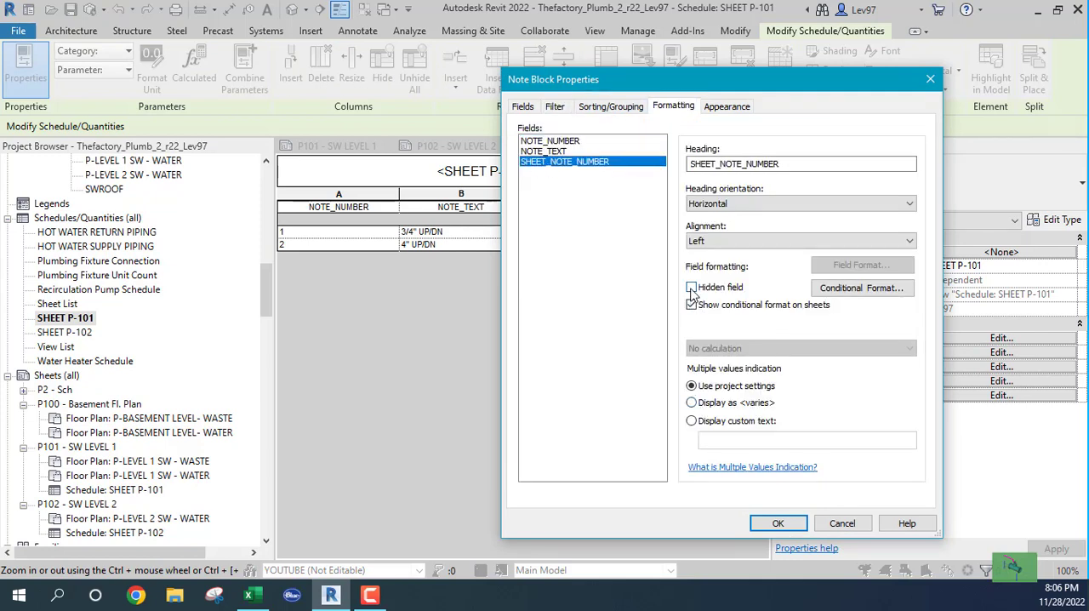
click(776, 522)
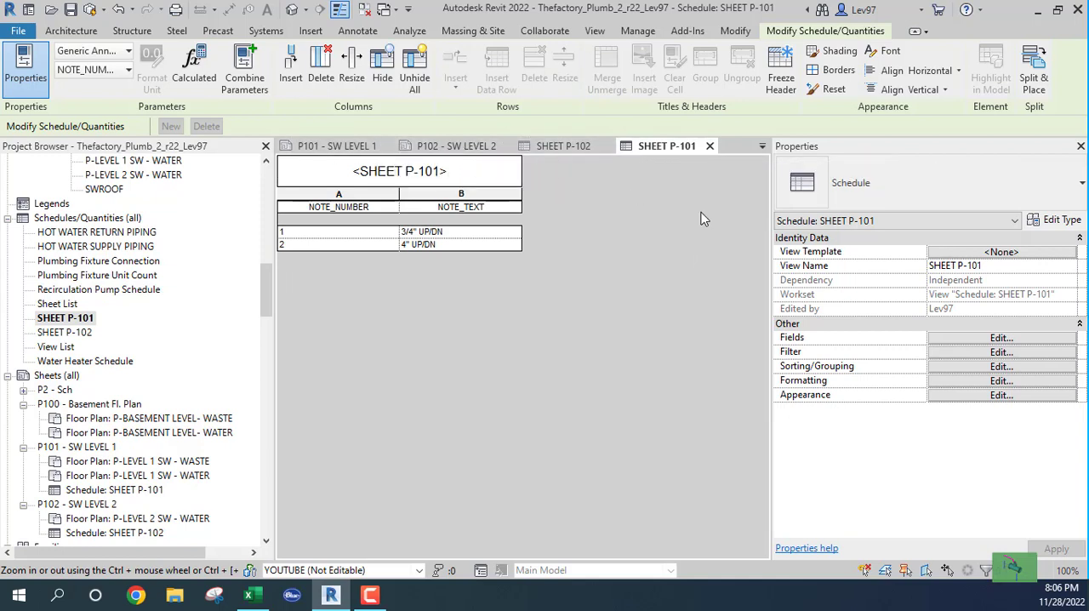
click(710, 145)
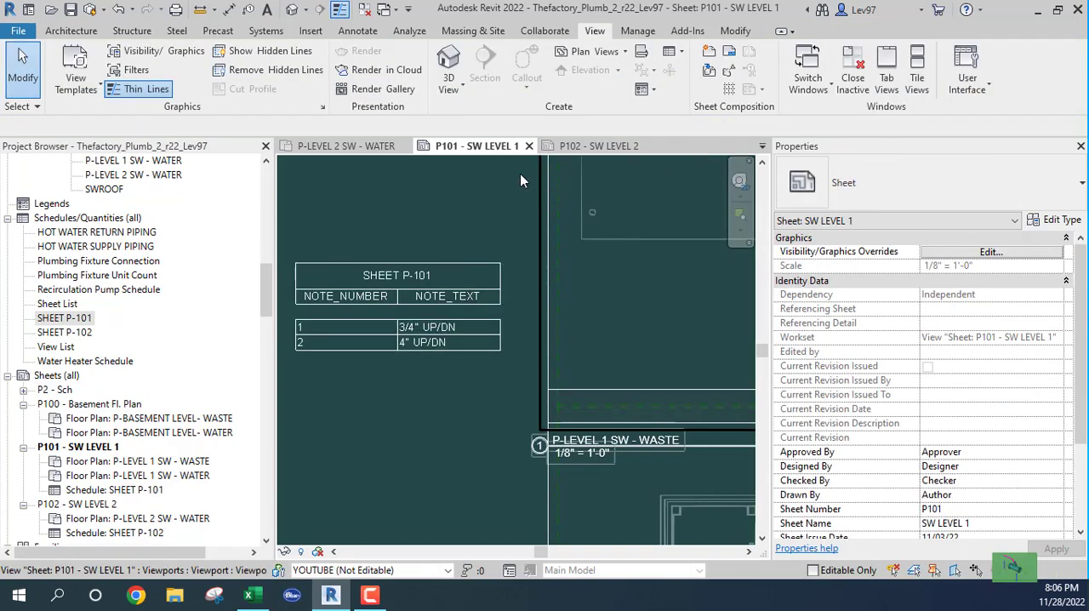